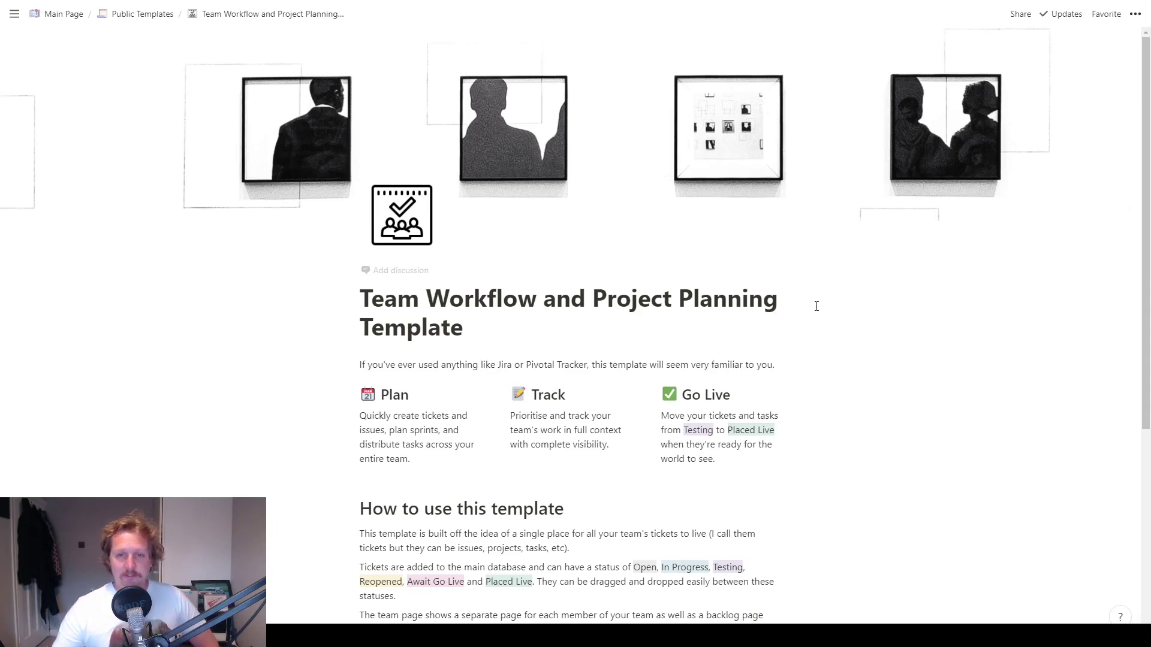
Step: Scroll down the template page and open the Main Database
scroll(821, 318, down, 3)
scroll(924, 387, down, 2)
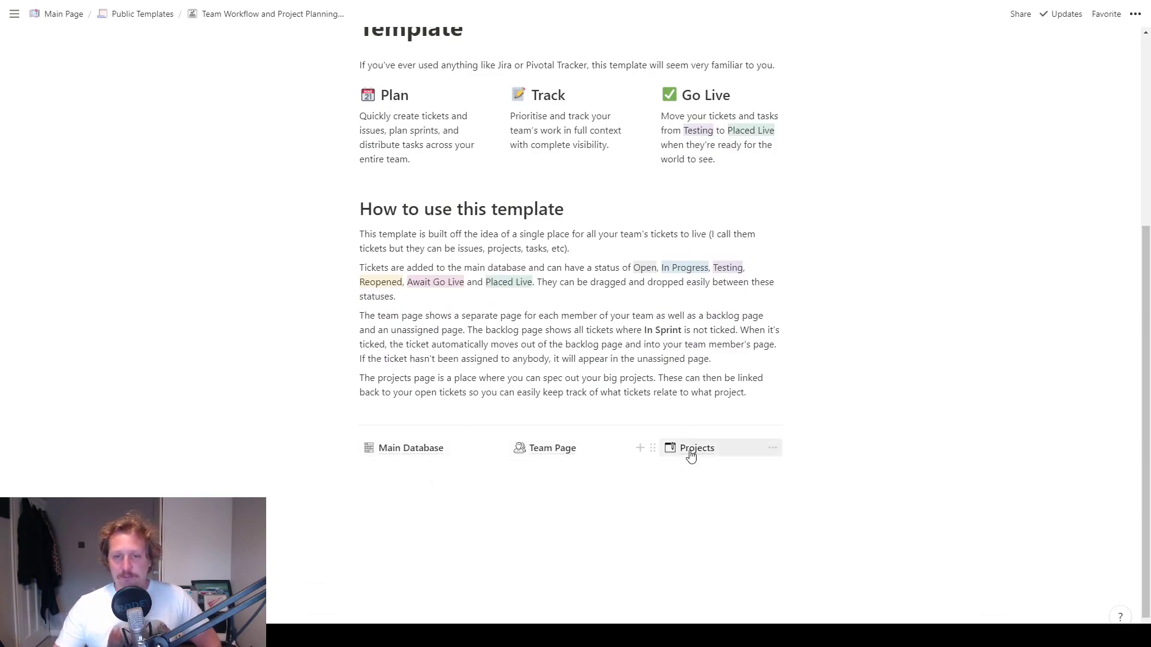
scroll(535, 501, down, 1)
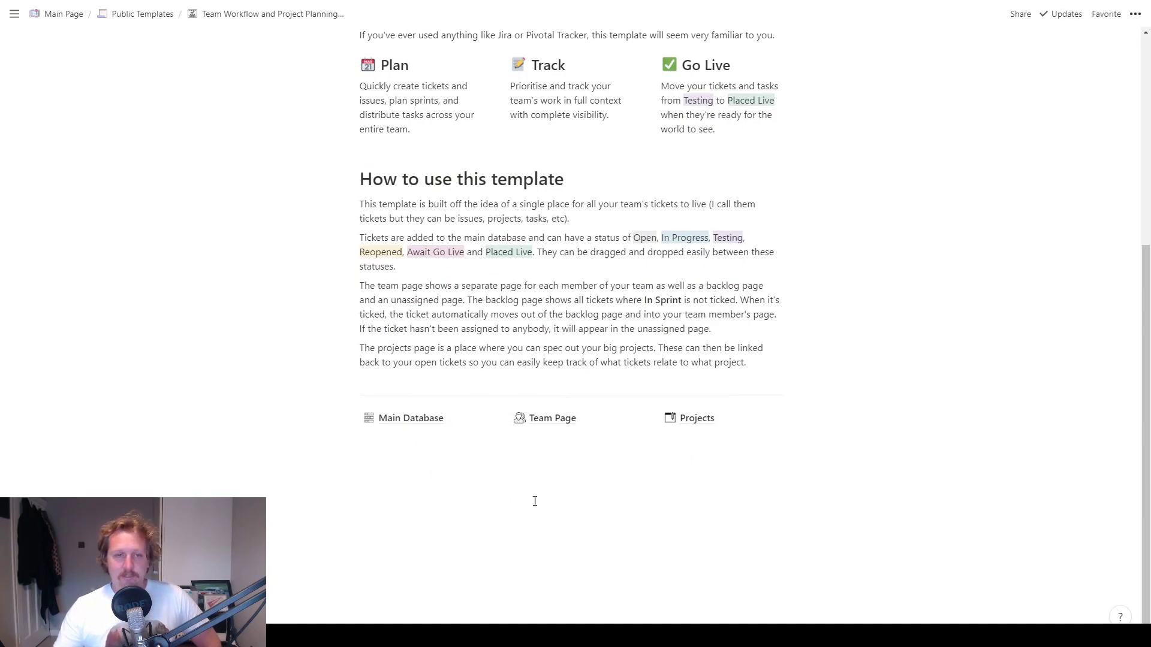
click(397, 418)
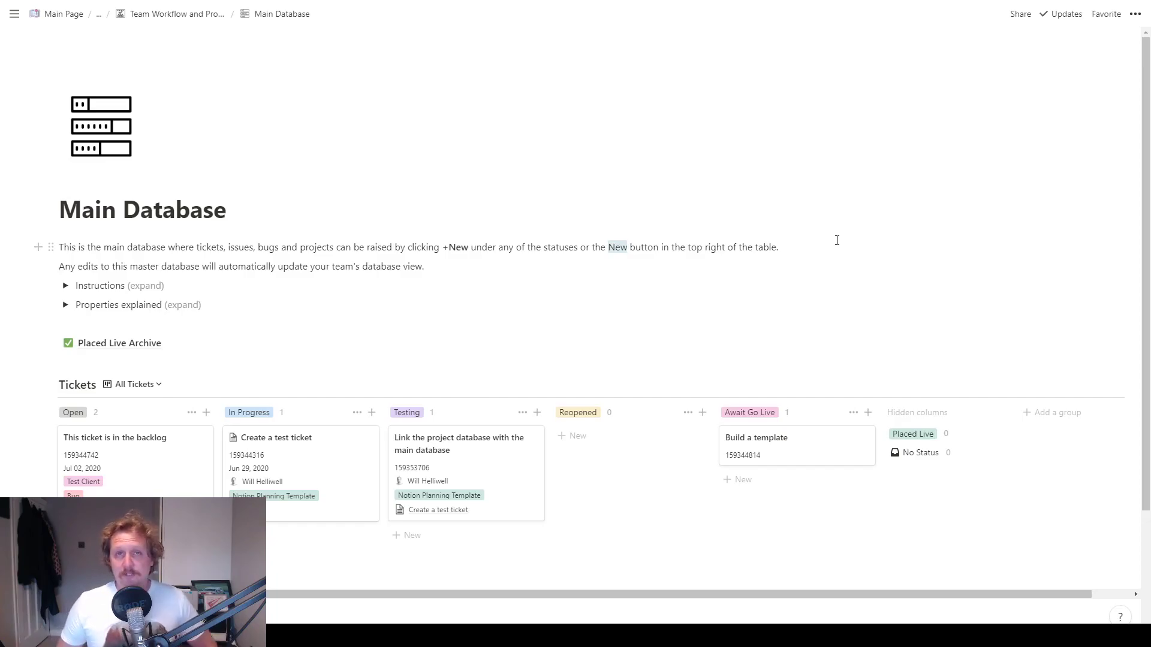
Step: Expand and collapse the Instructions and Properties explained toggles on the Main Database
scroll(180, 252, down, 1)
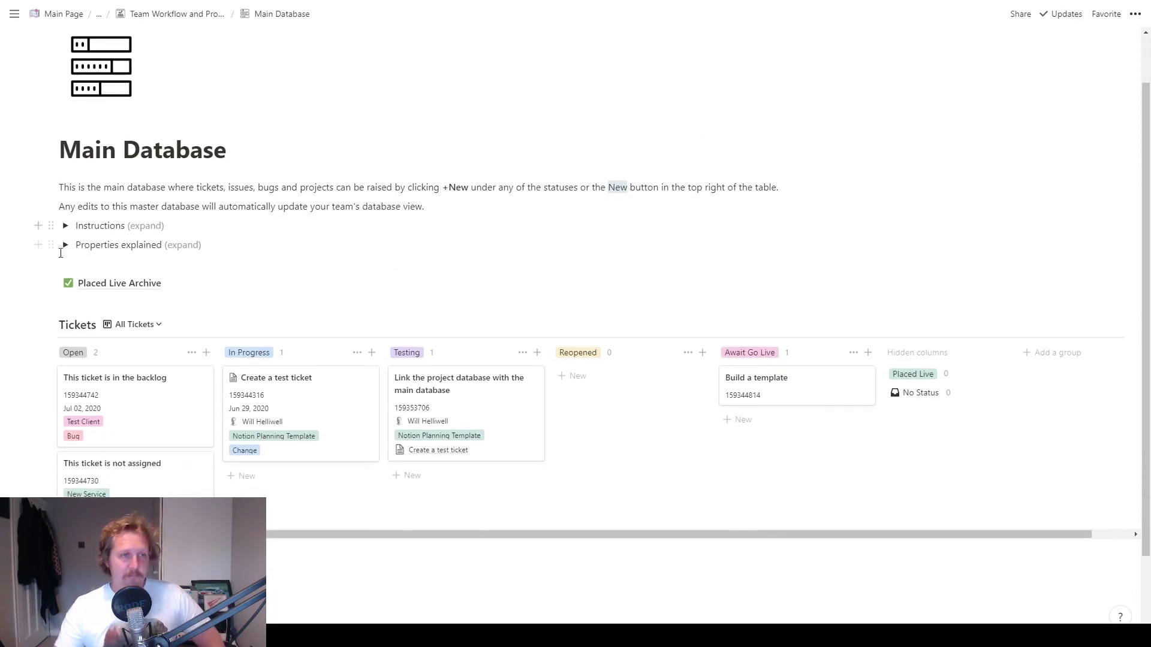
click(65, 226)
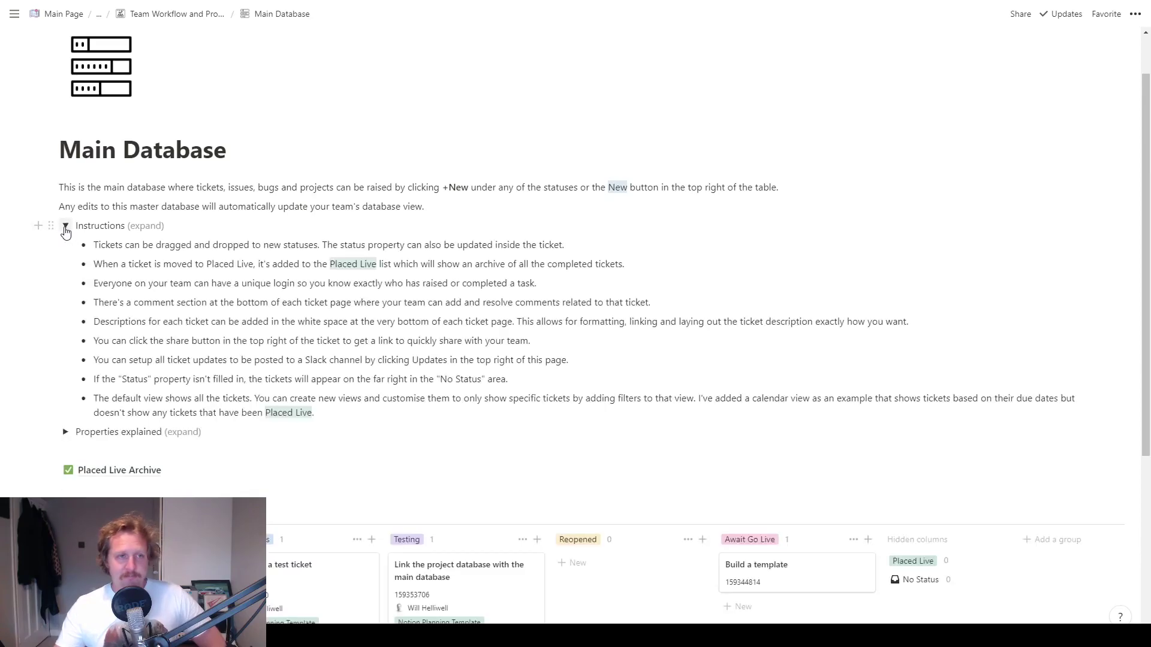
click(63, 227)
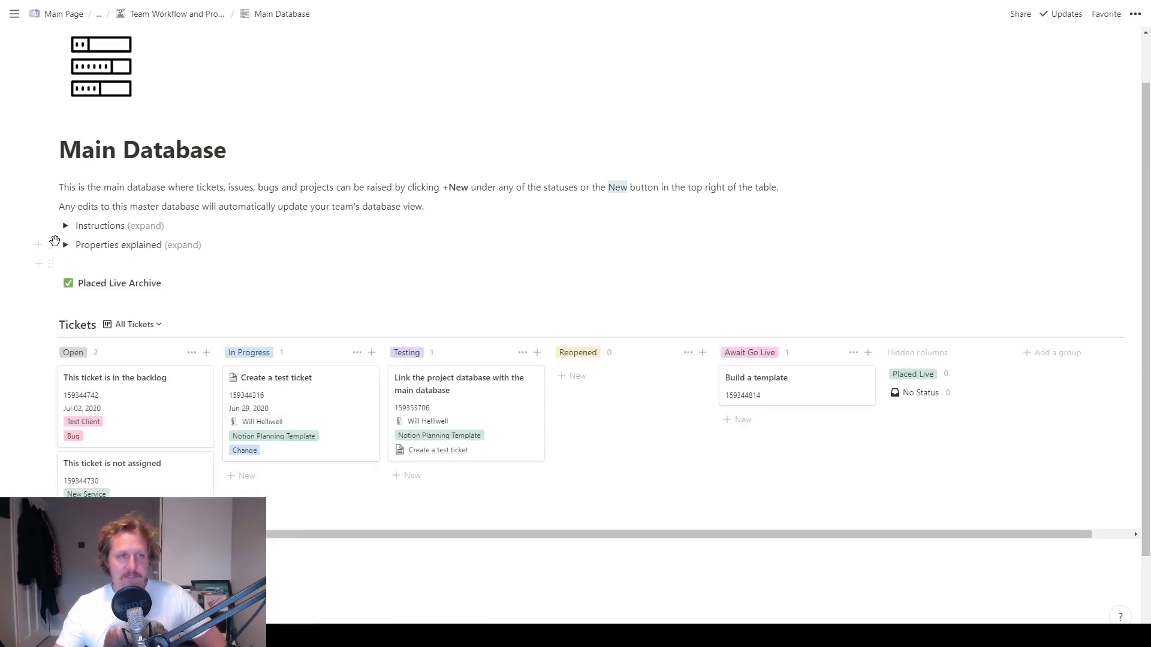
click(67, 246)
scroll(192, 376, down, 1)
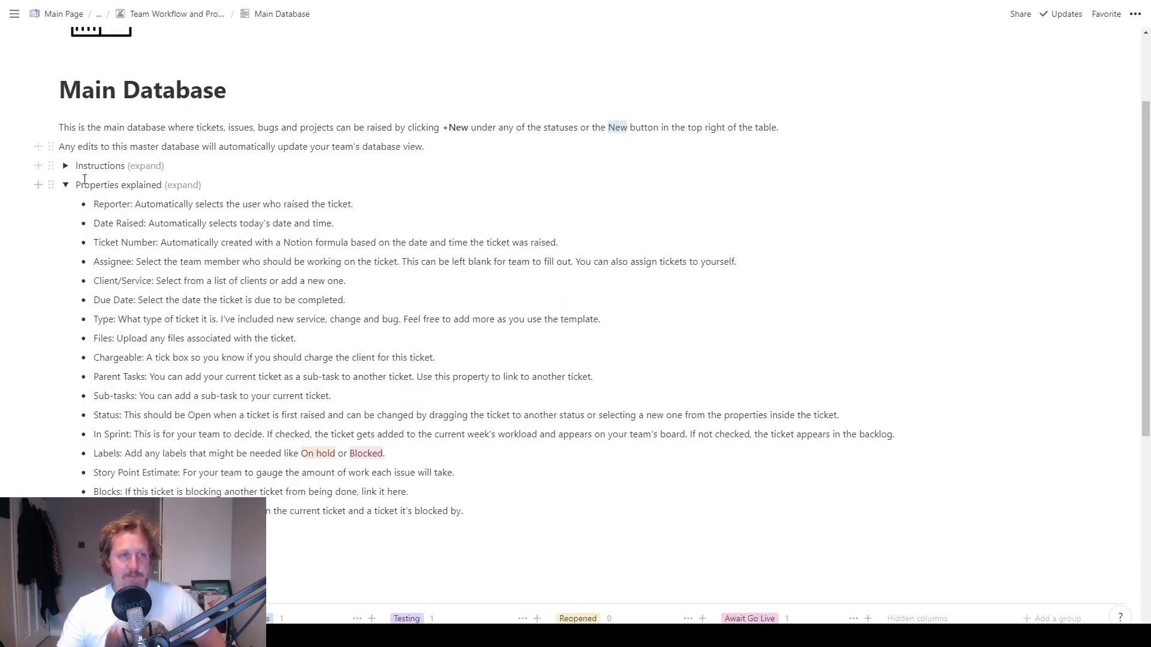
click(66, 187)
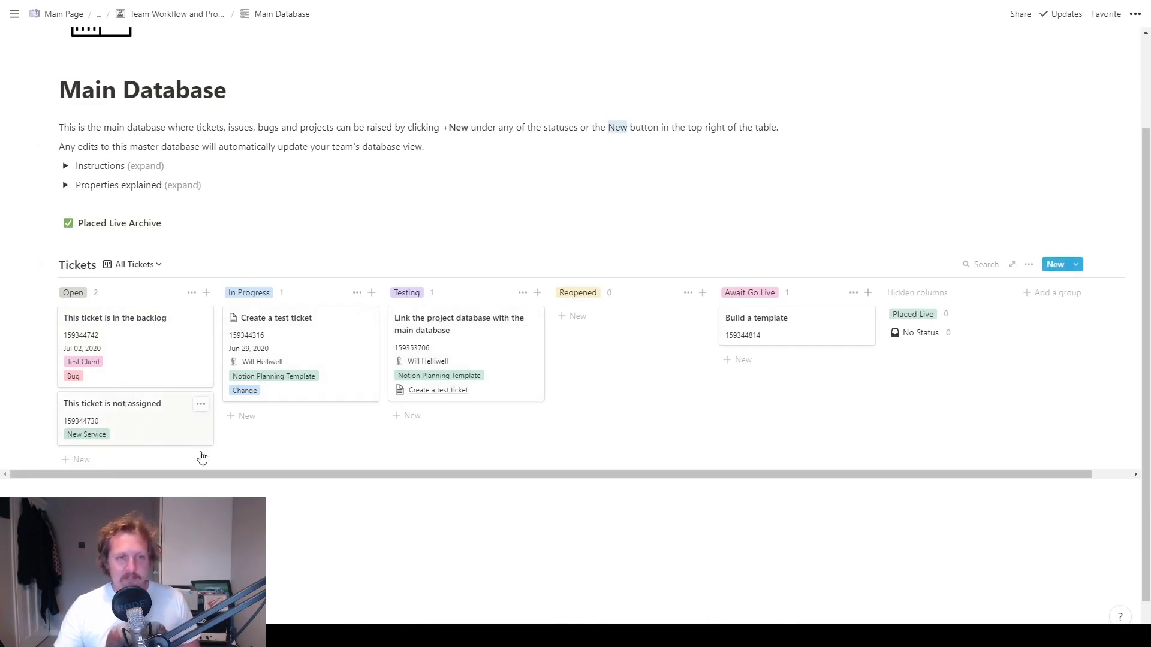
click(305, 340)
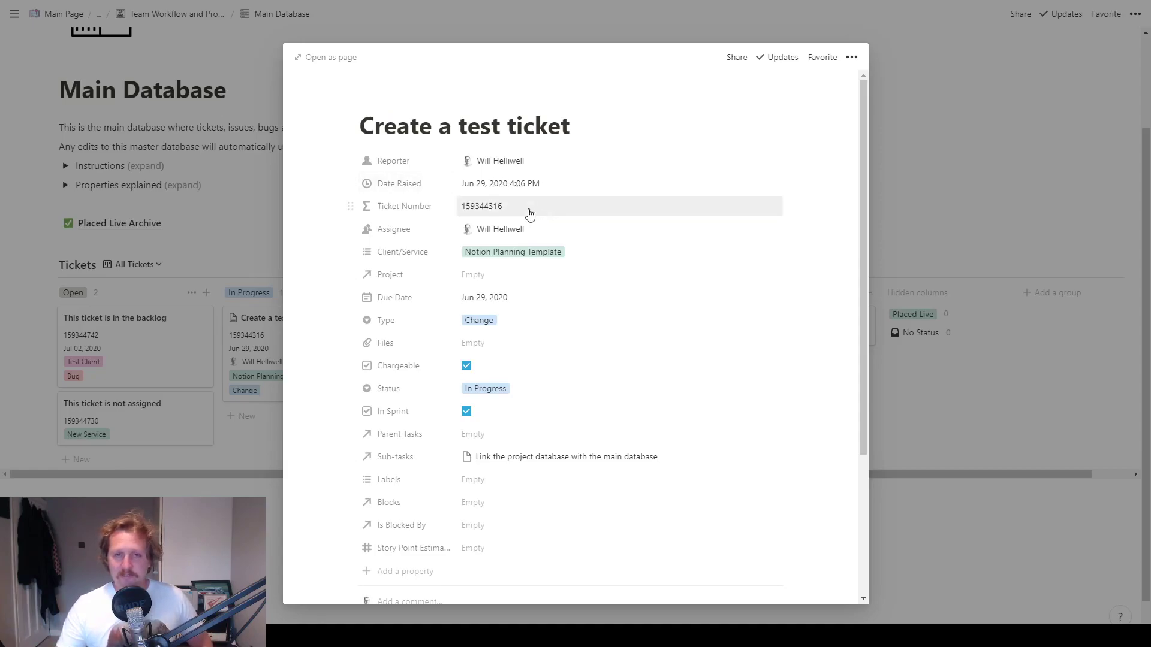
click(530, 208)
drag(573, 228, 678, 227)
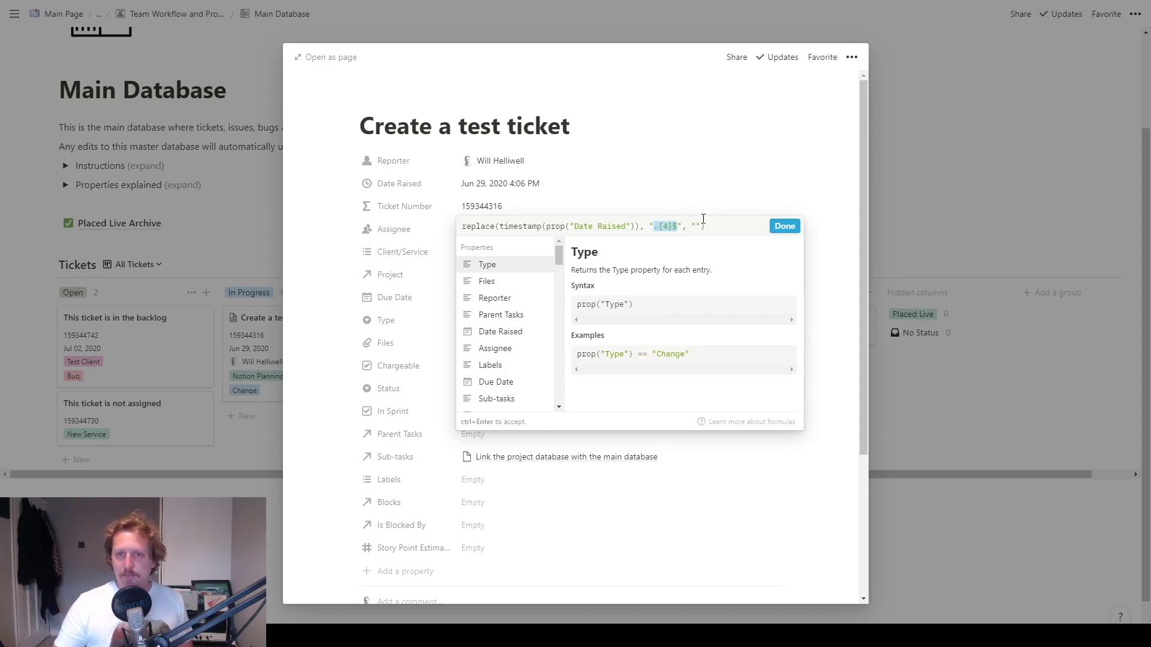
drag(691, 227, 700, 227)
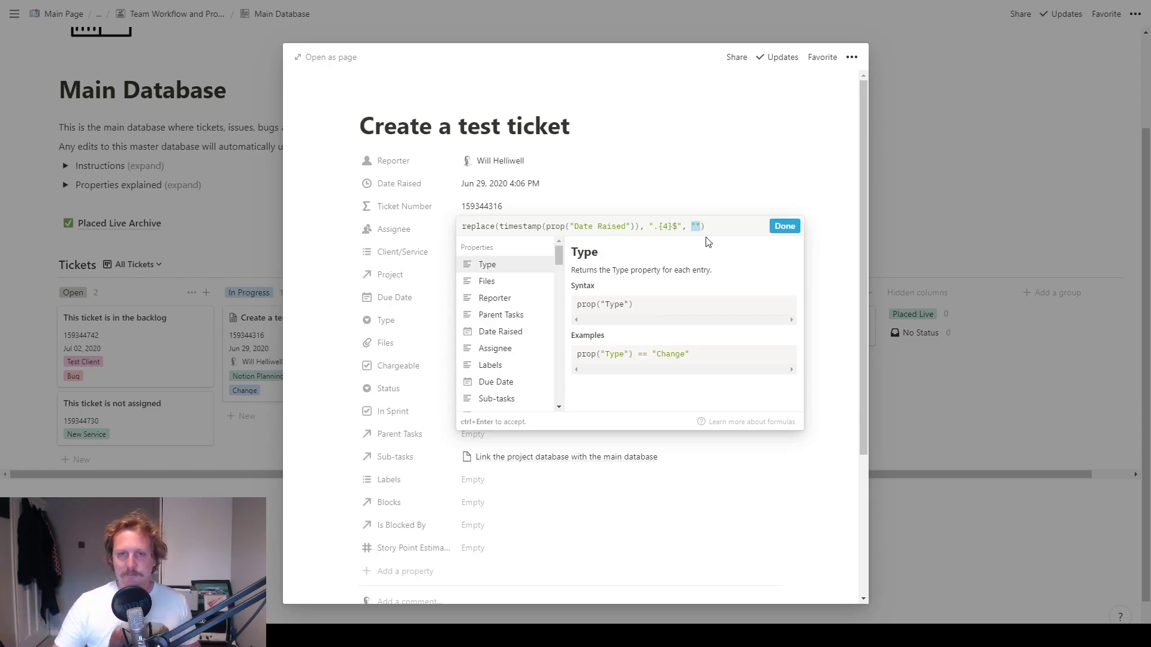
click(826, 228)
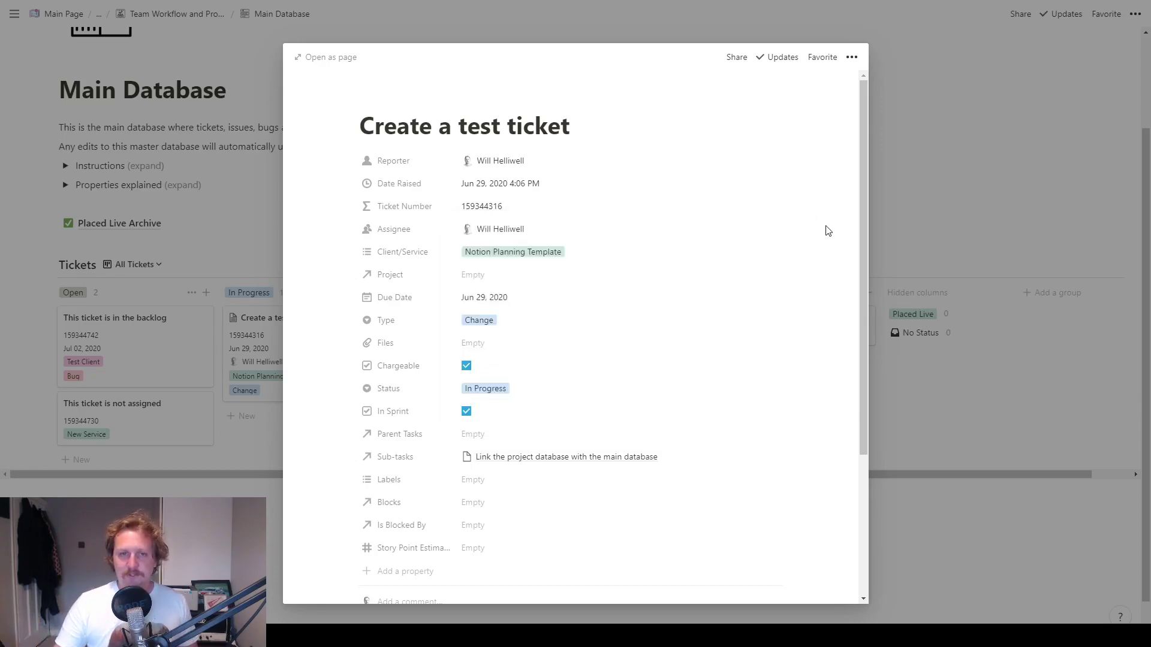
click(586, 252)
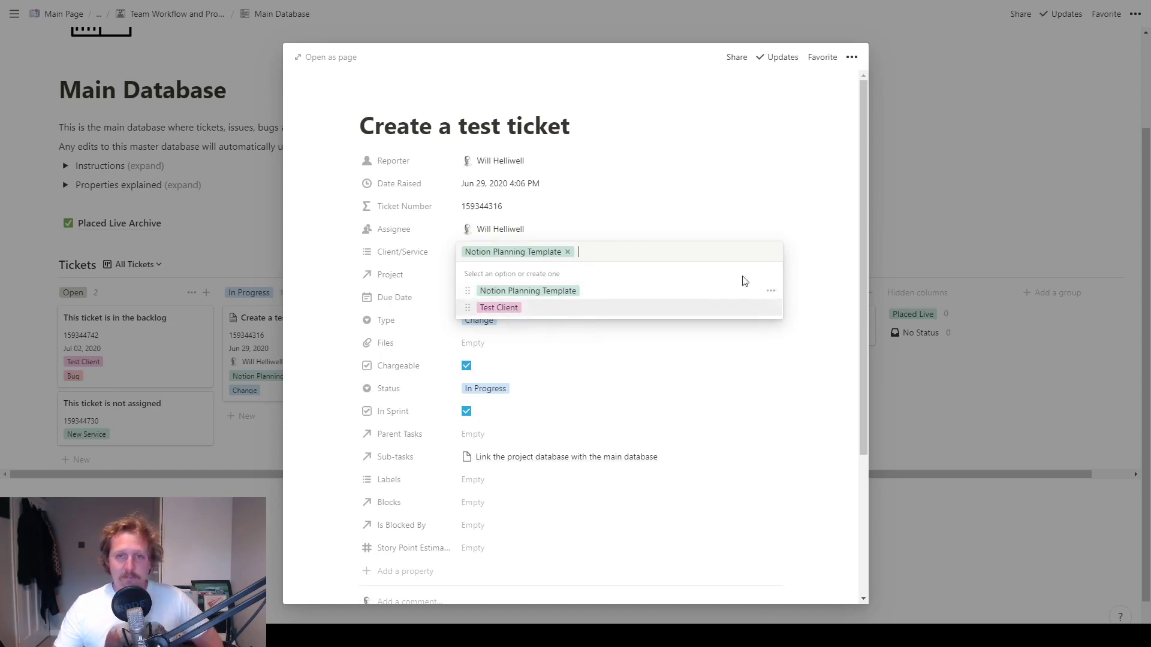
click(807, 249)
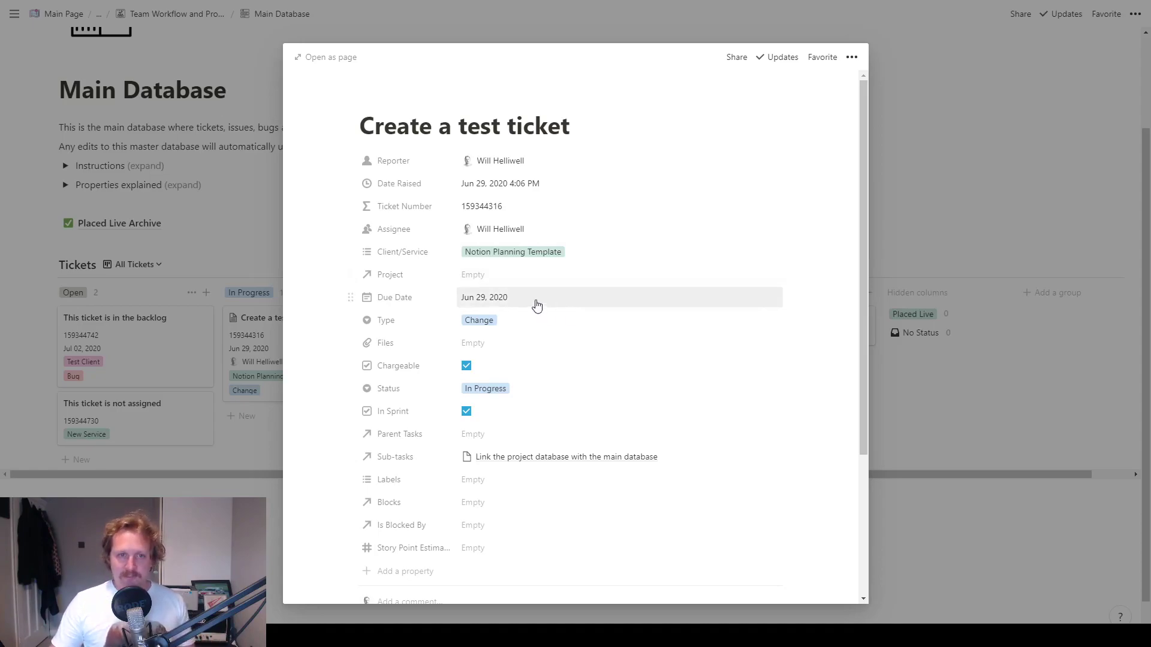
scroll(557, 312, down, 2)
click(542, 201)
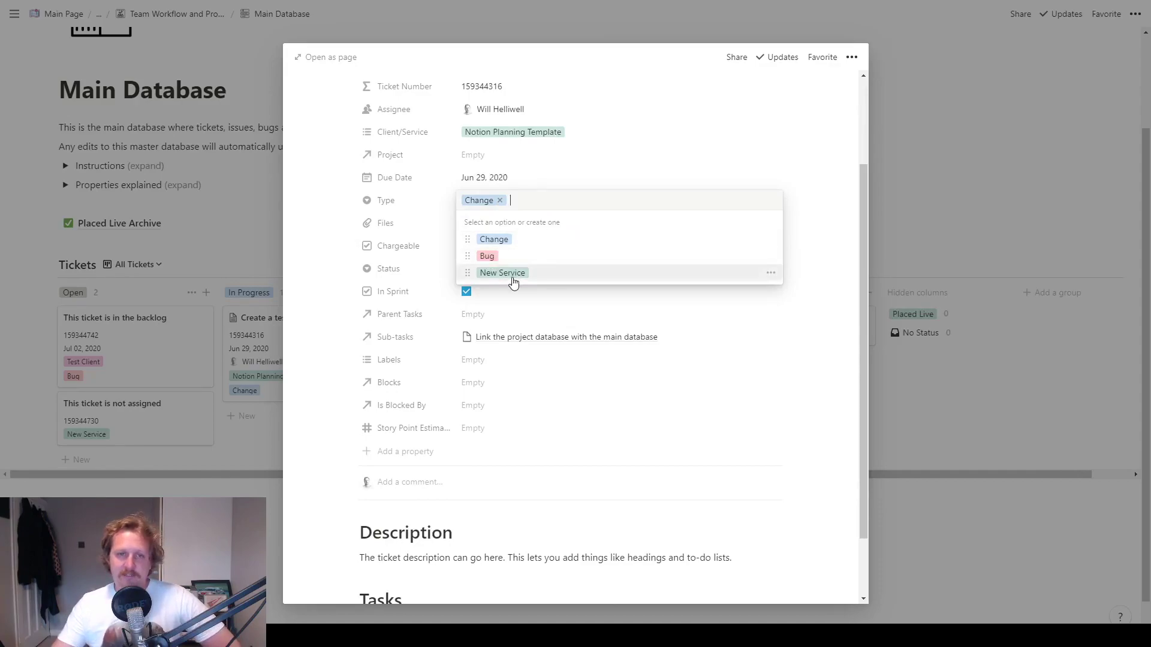
click(801, 238)
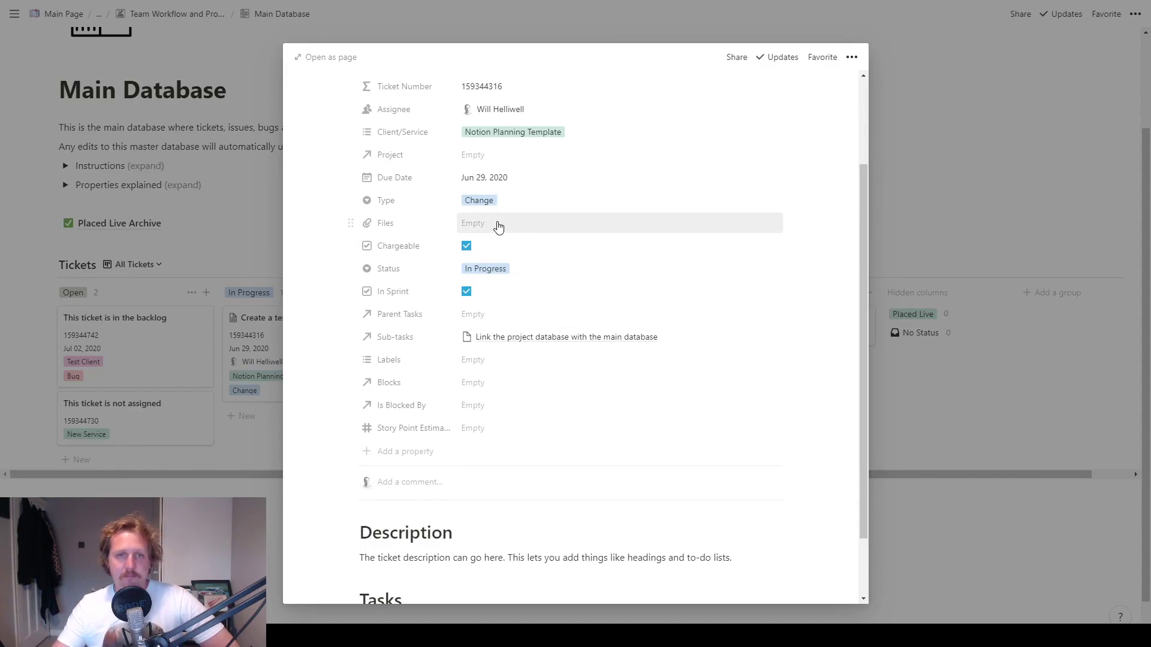
click(467, 247)
click(467, 247)
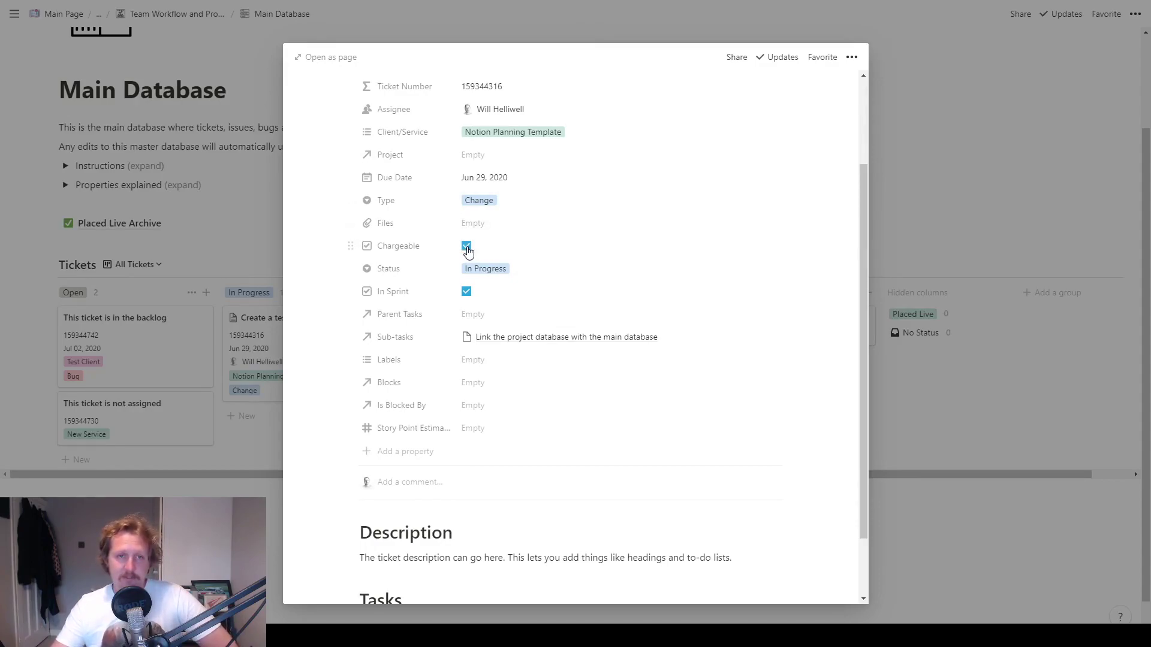
click(524, 268)
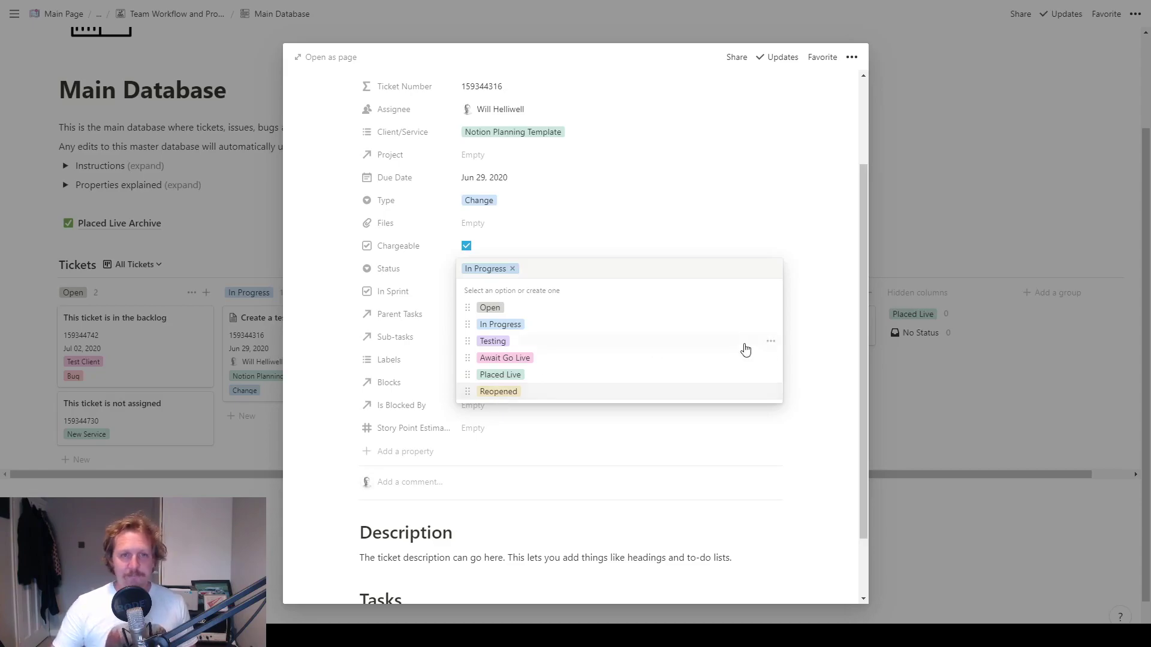
click(817, 286)
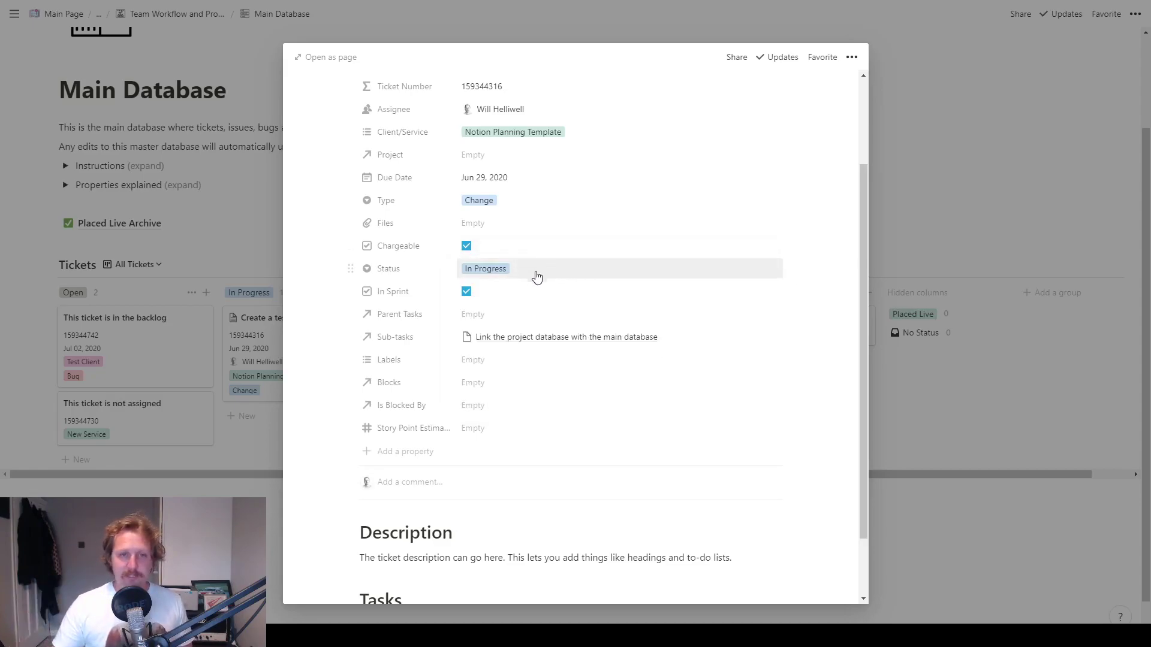
click(467, 293)
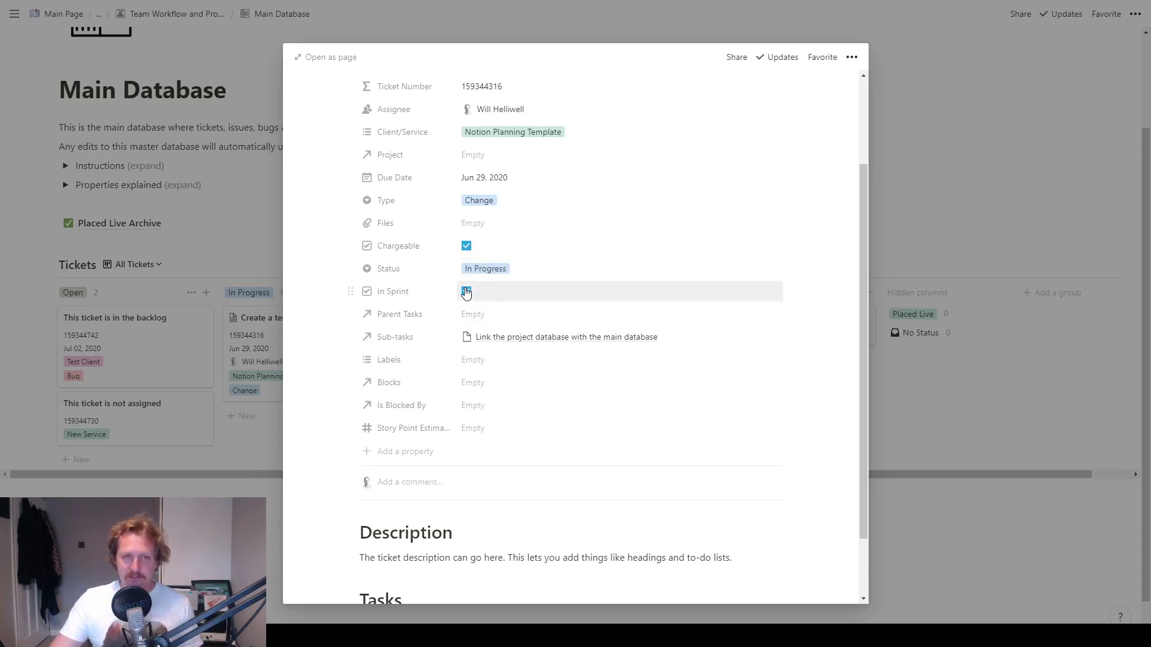
click(466, 293)
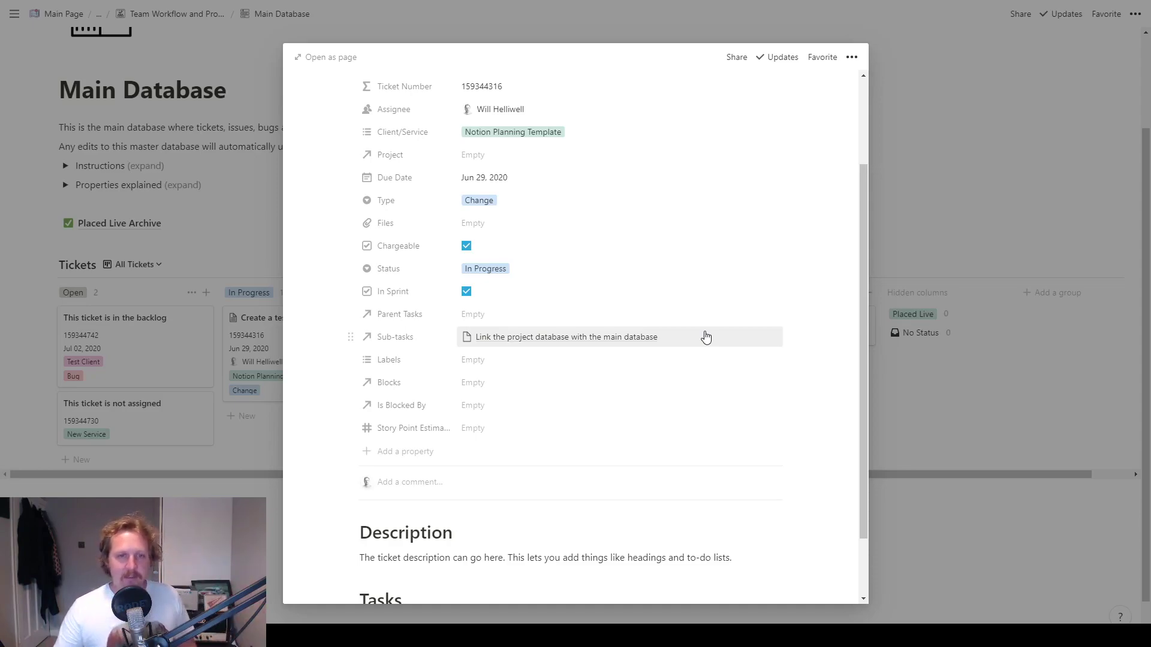
click(731, 336)
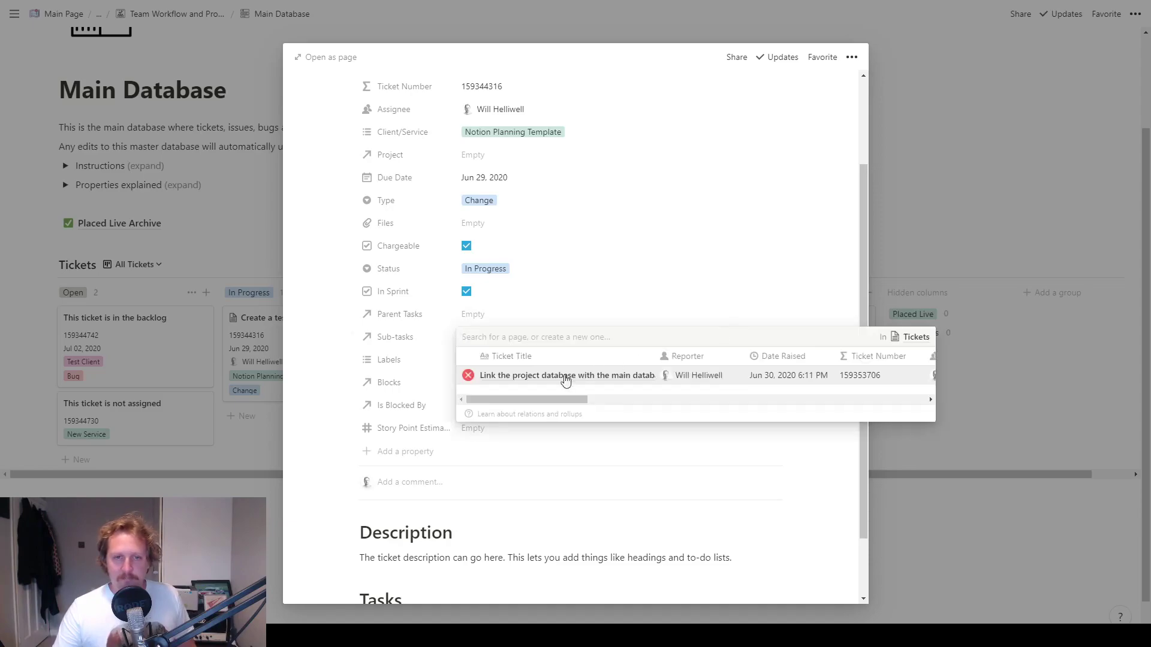
click(765, 310)
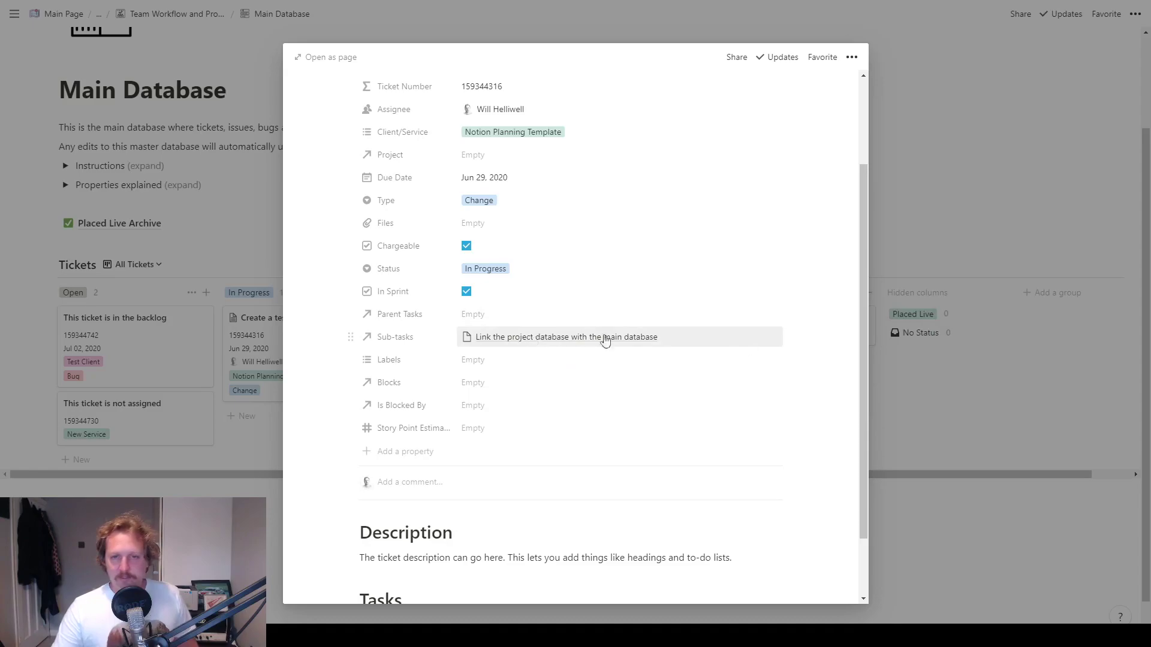
click(930, 411)
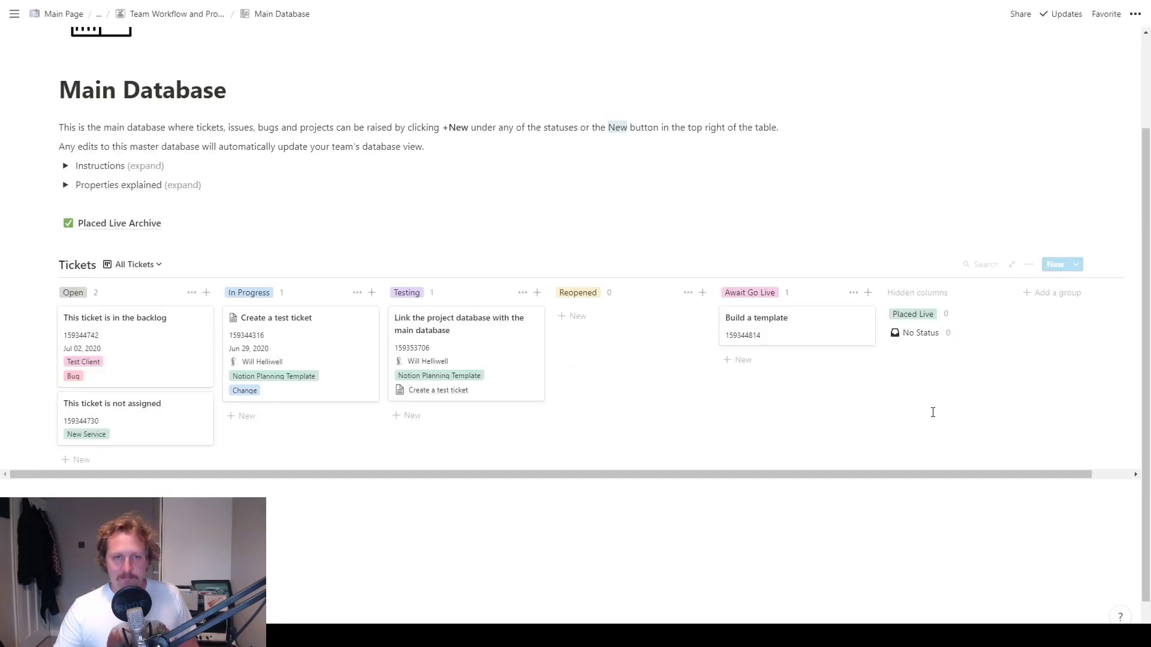
click(449, 342)
scroll(681, 363, down, 2)
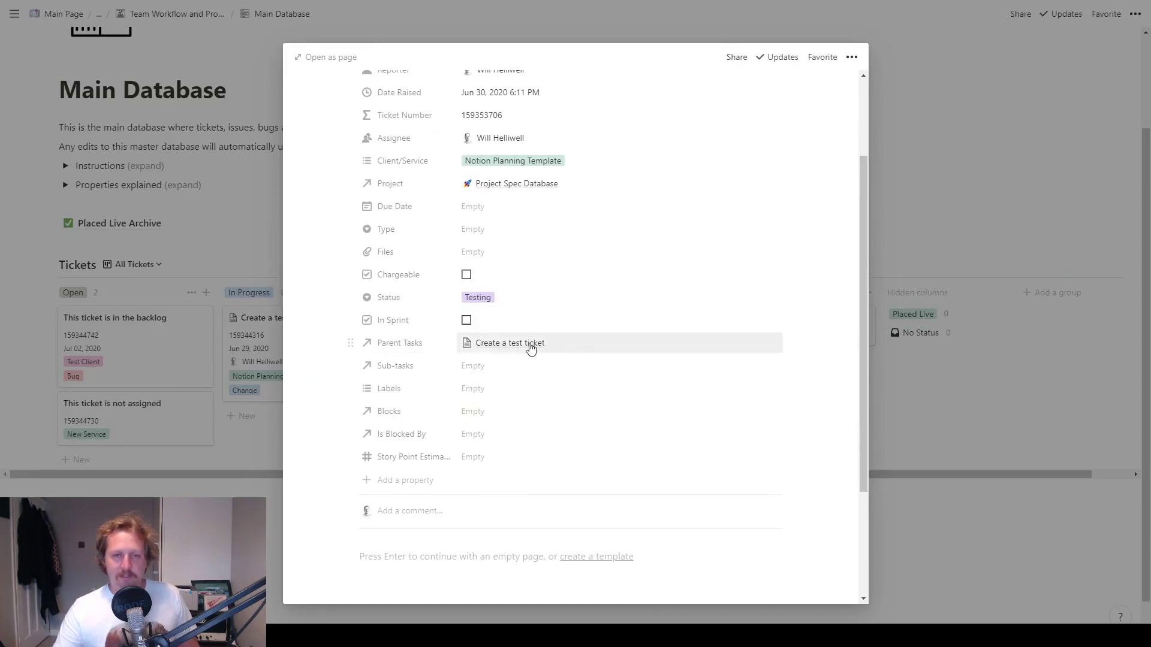
click(256, 435)
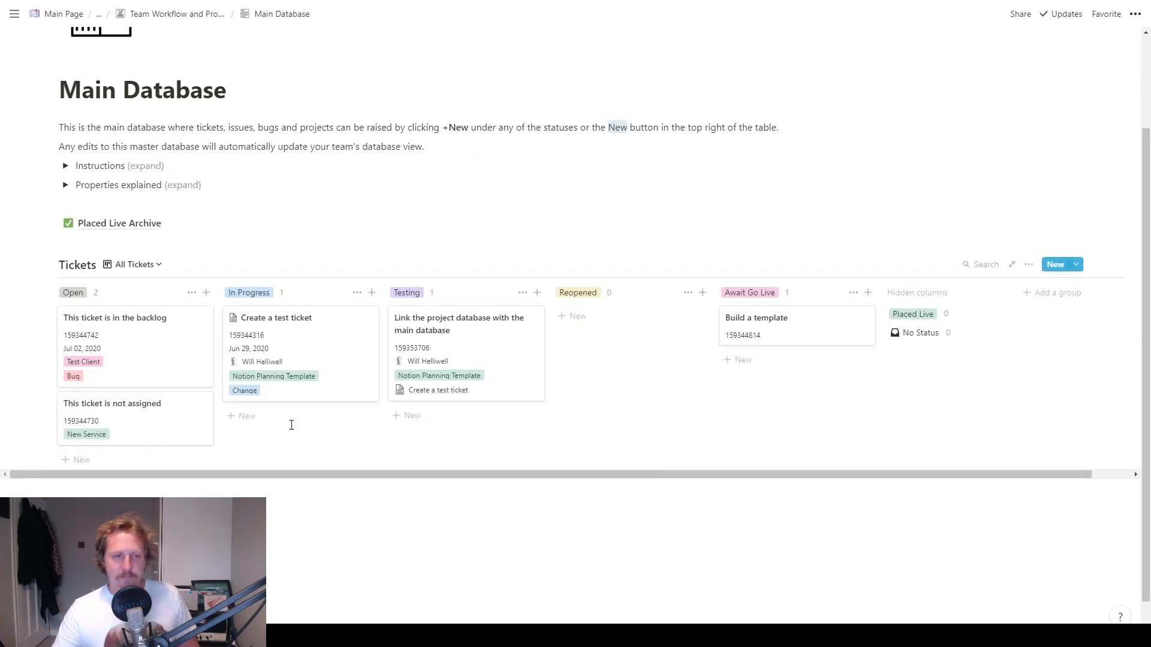
click(318, 334)
scroll(540, 306, down, 3)
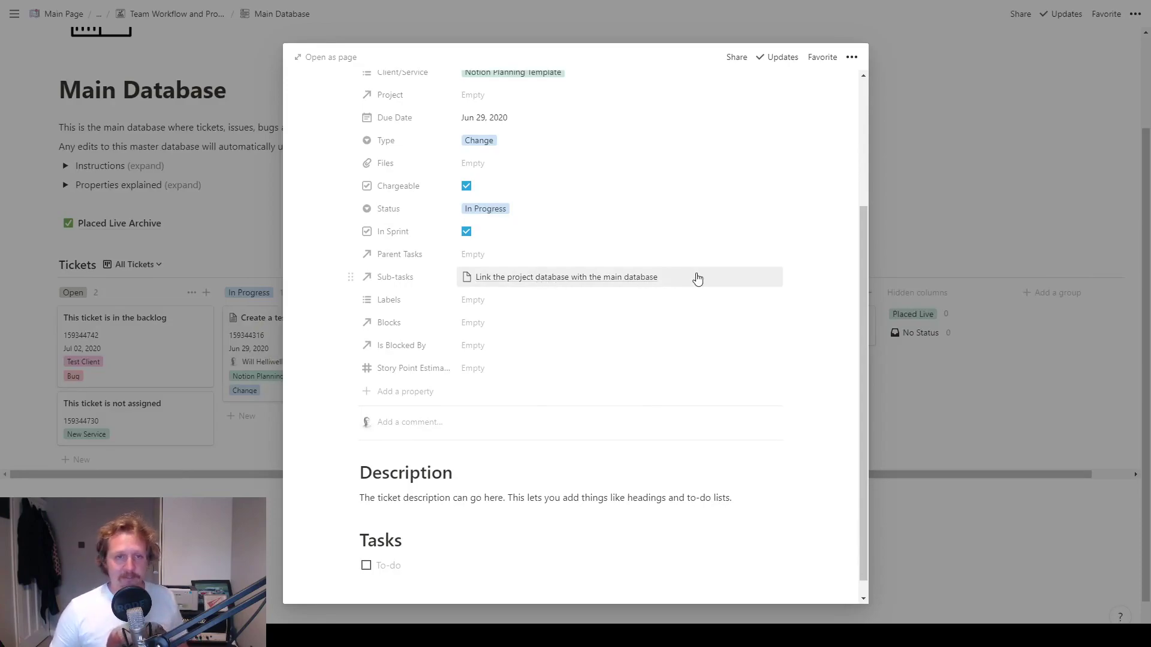
Step: View the Labels options without picking one, start a comment, then close the ticket
click(484, 301)
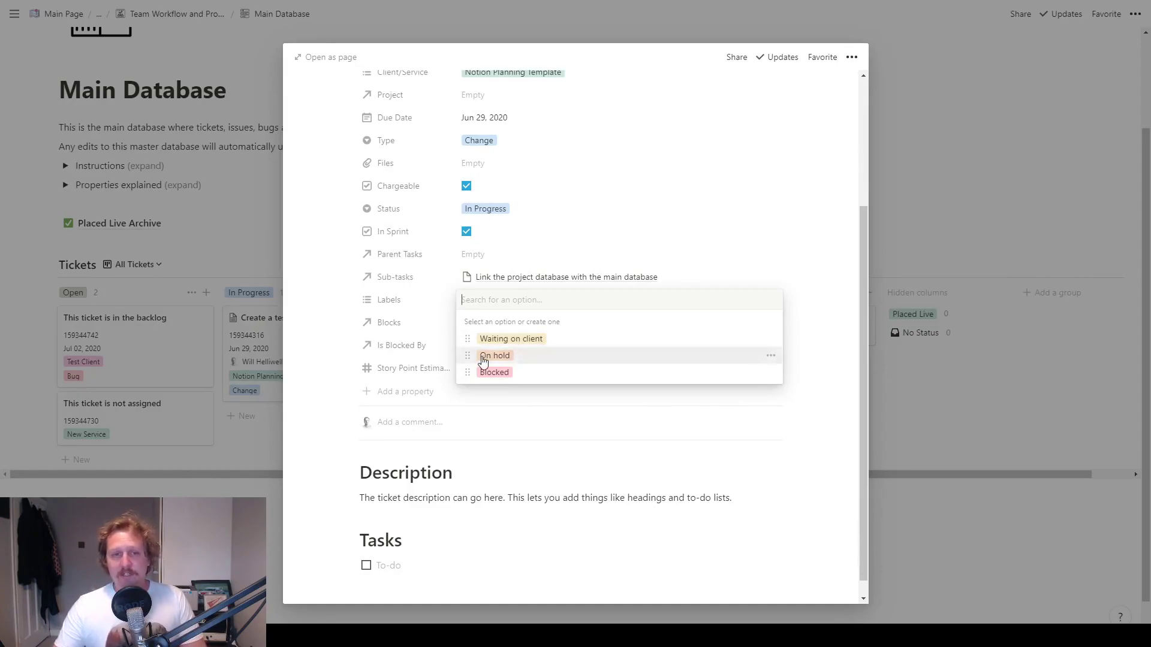
click(810, 351)
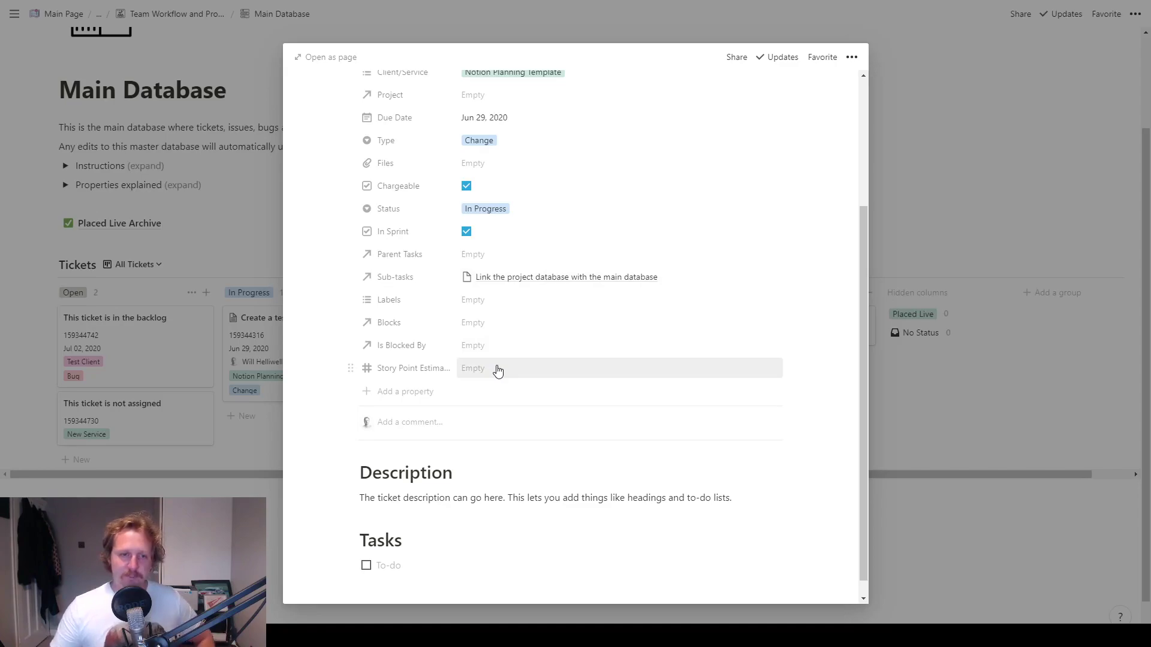
scroll(603, 429, down, 1)
scroll(603, 429, down, 1)
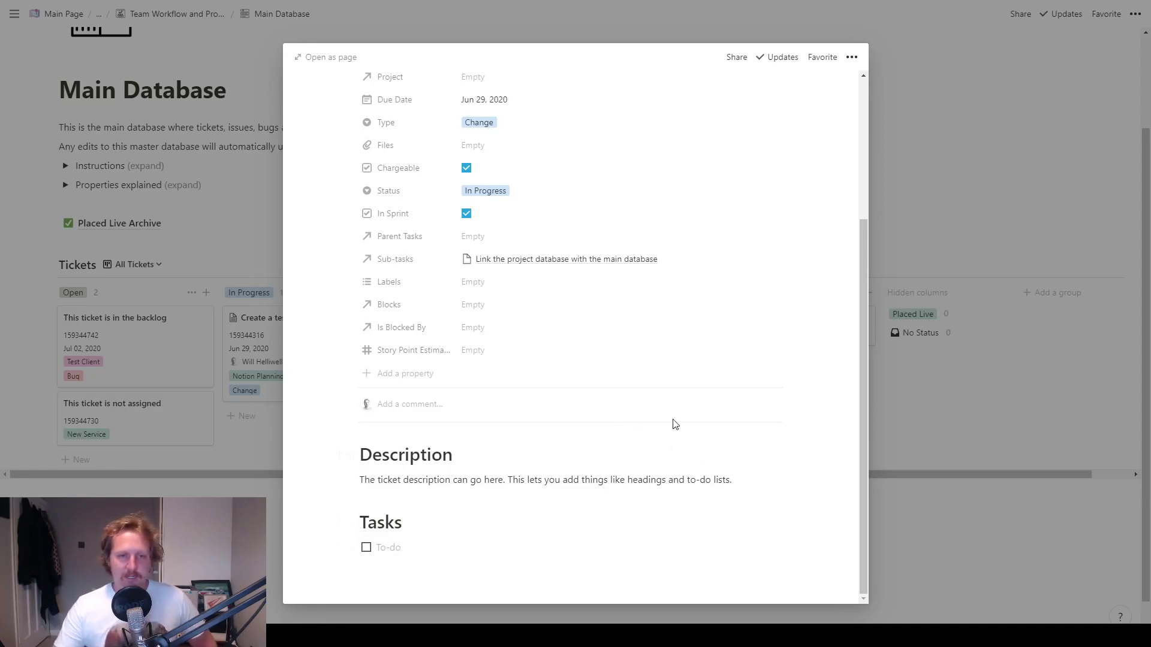
click(428, 408)
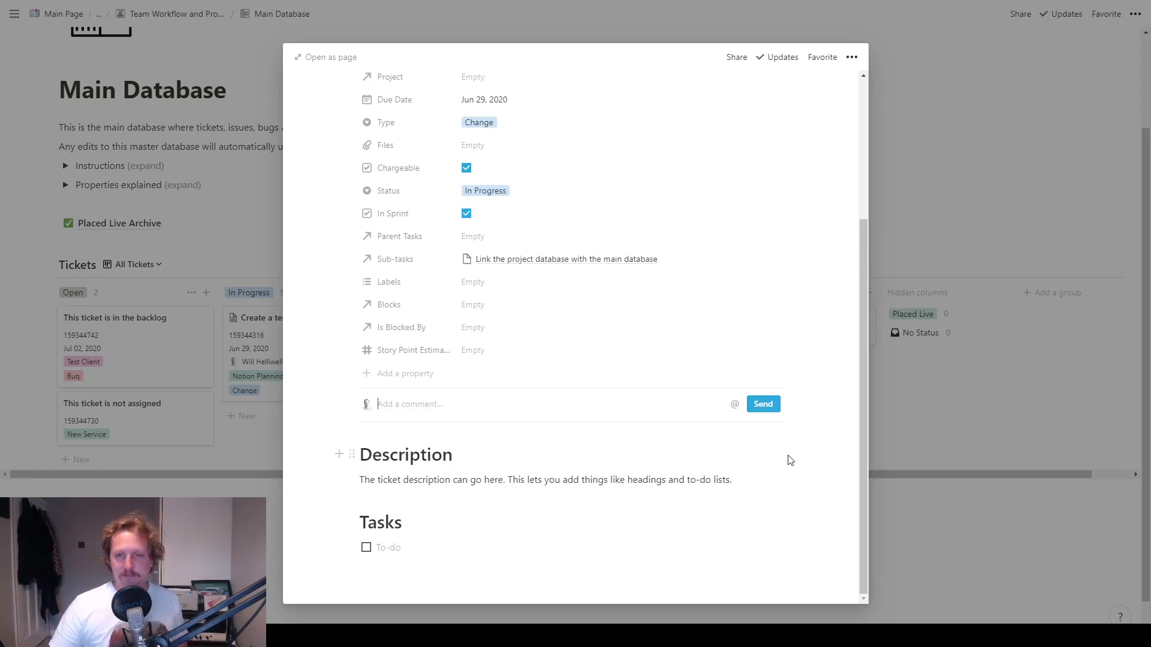
click(963, 420)
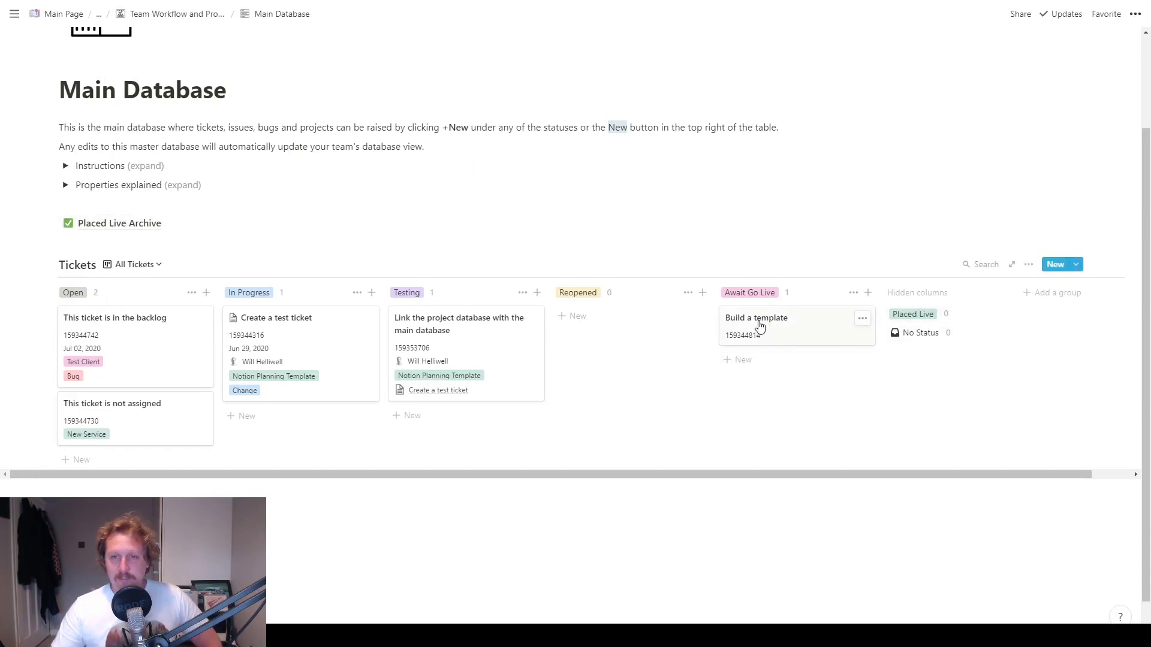
Step: Move Build a template into the hidden Placed Live group and check Placed Live Archive
drag(760, 328, 911, 317)
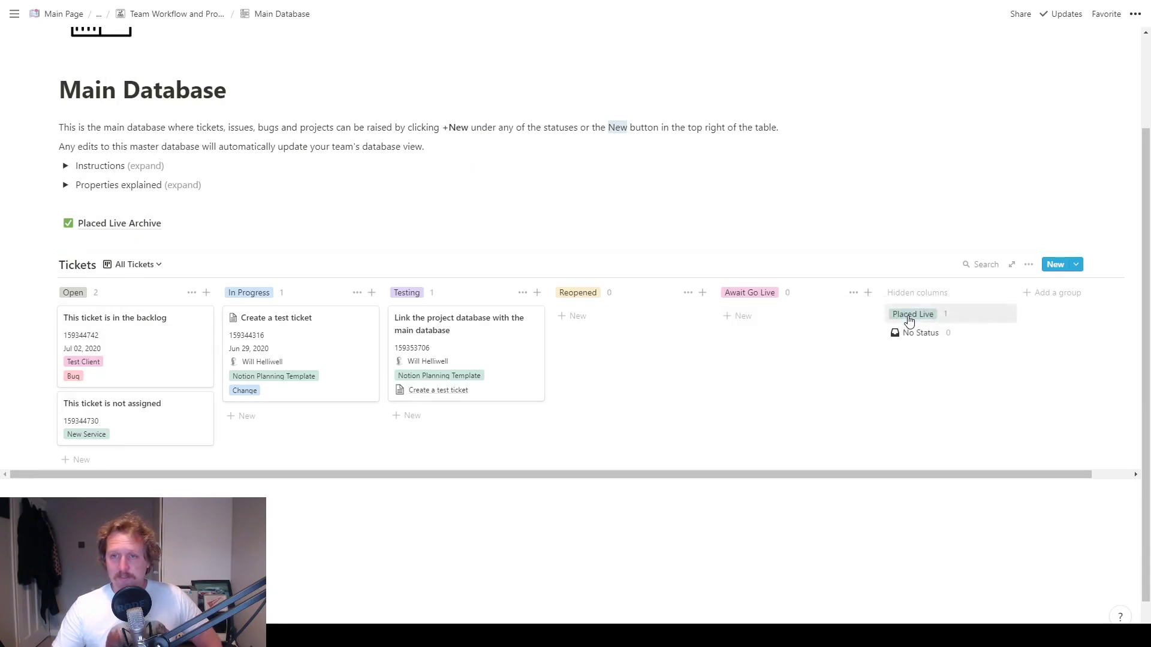
click(913, 318)
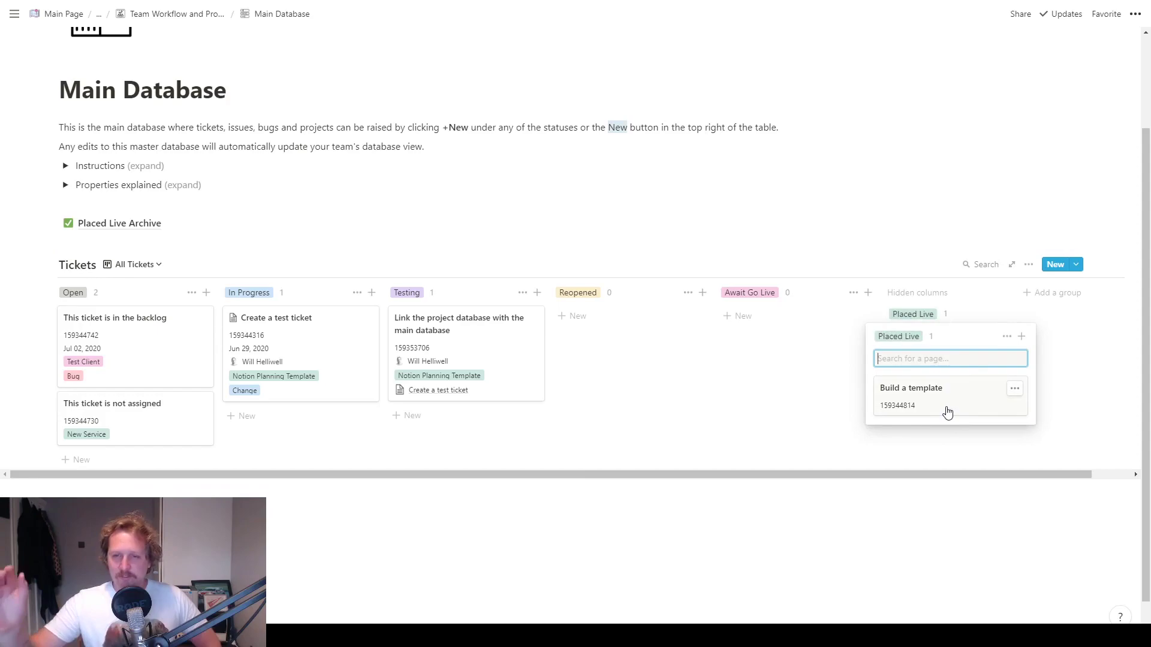
click(771, 344)
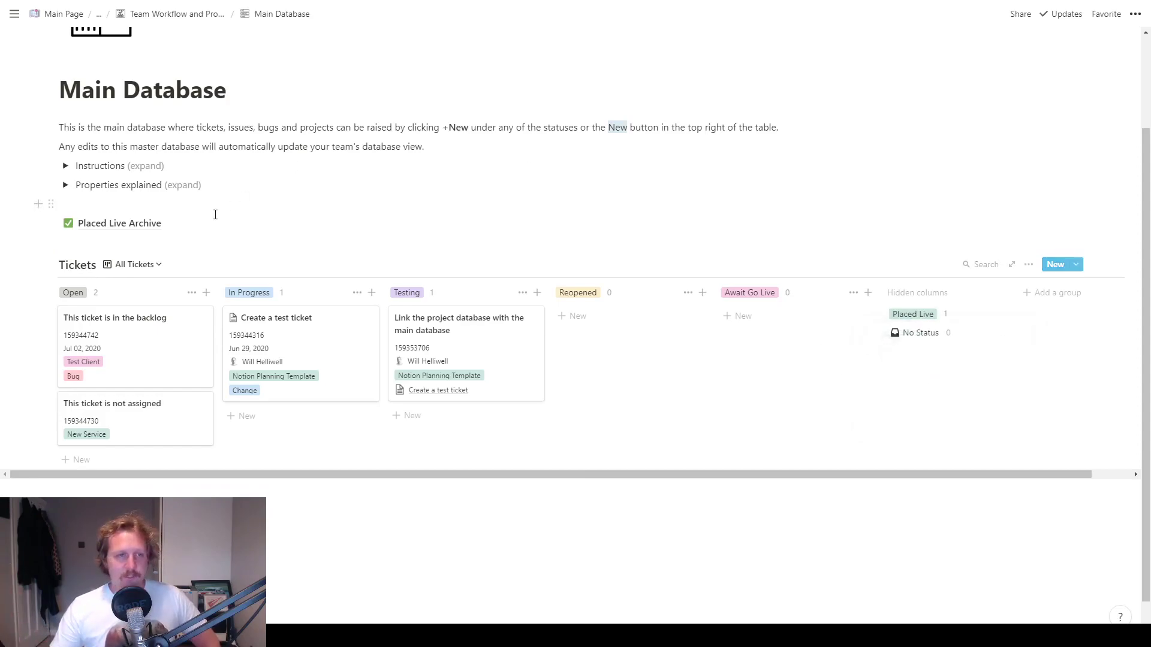
click(132, 227)
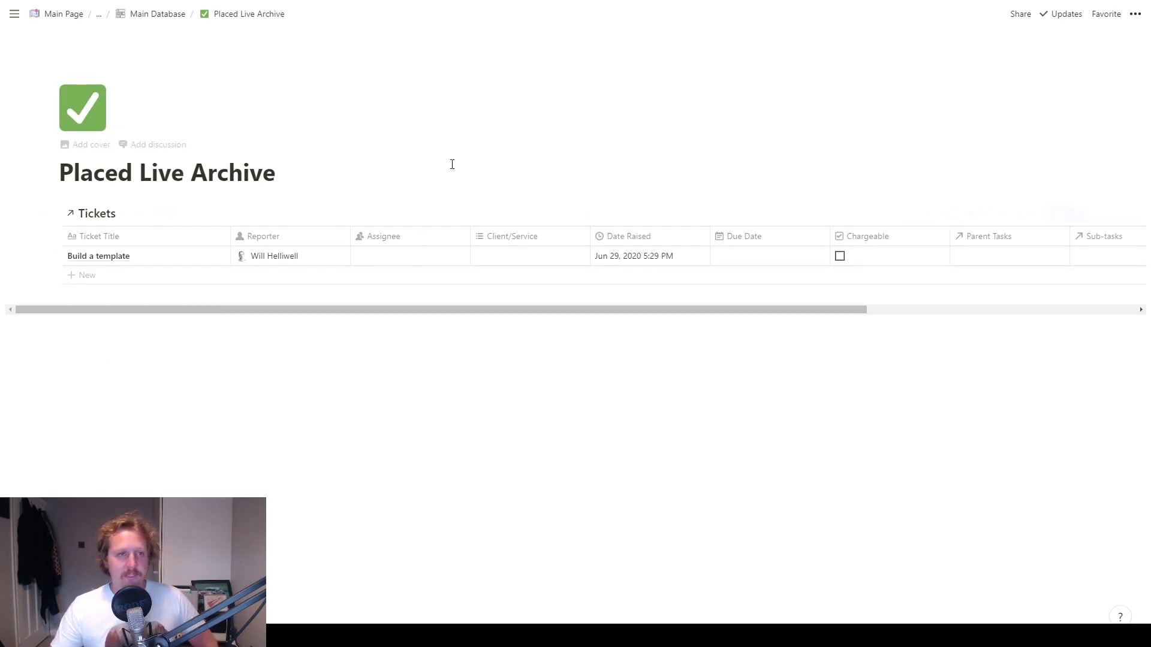
Step: Return to the Main Database, preview Link the project database, then go up to Team Workflow
click(154, 14)
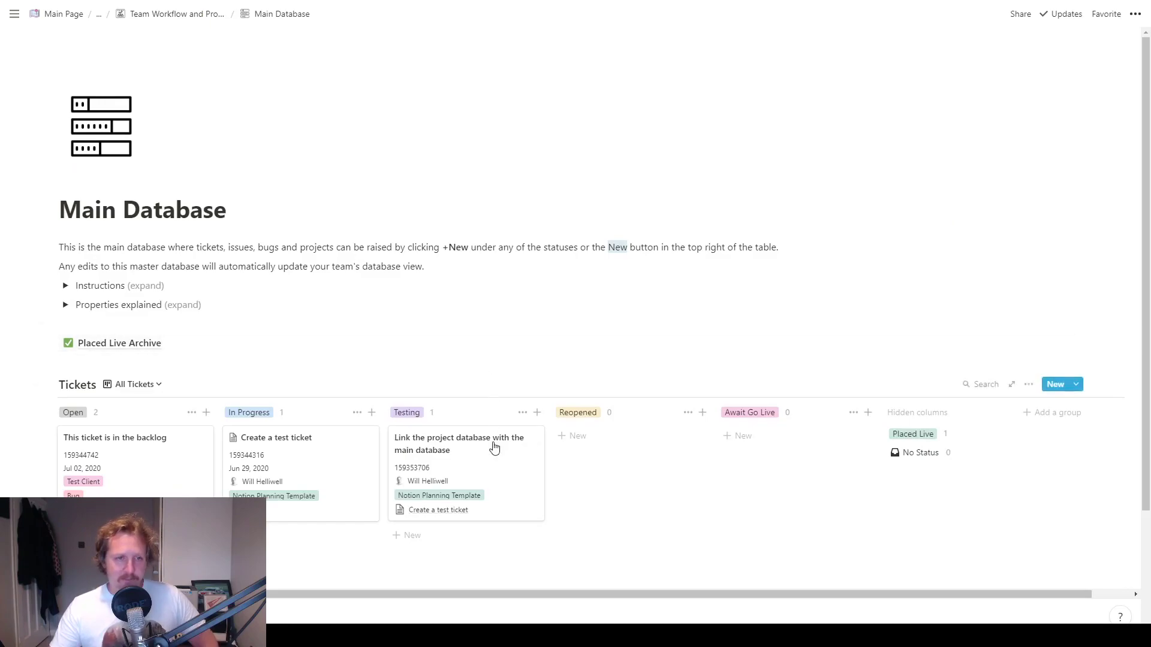
click(465, 466)
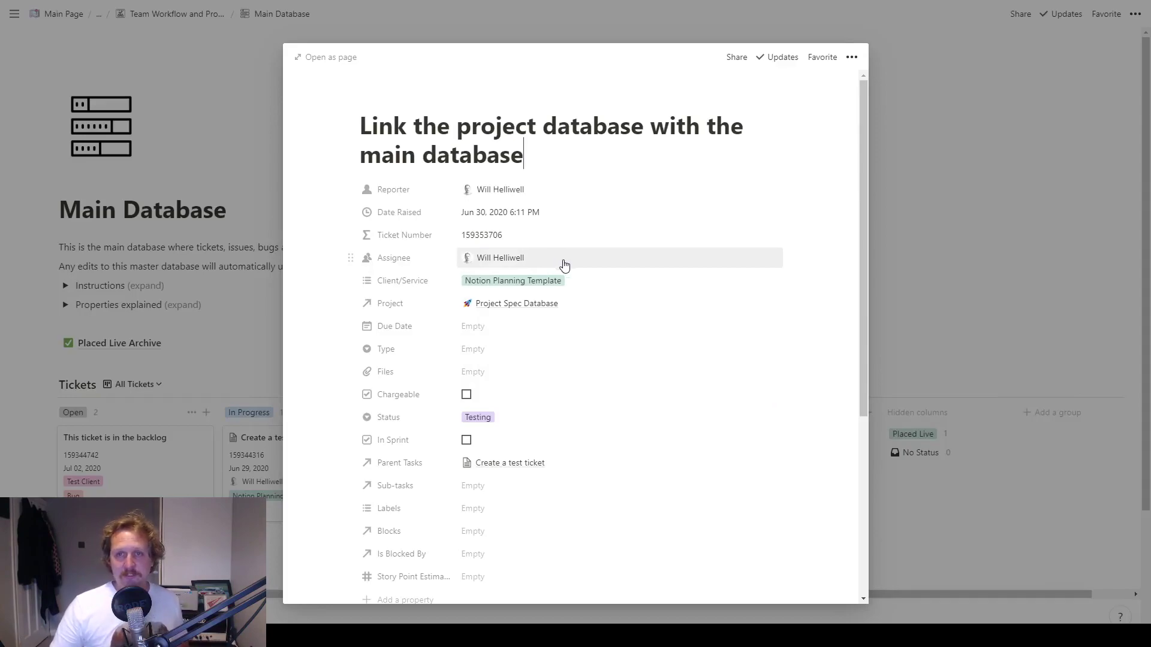
click(912, 265)
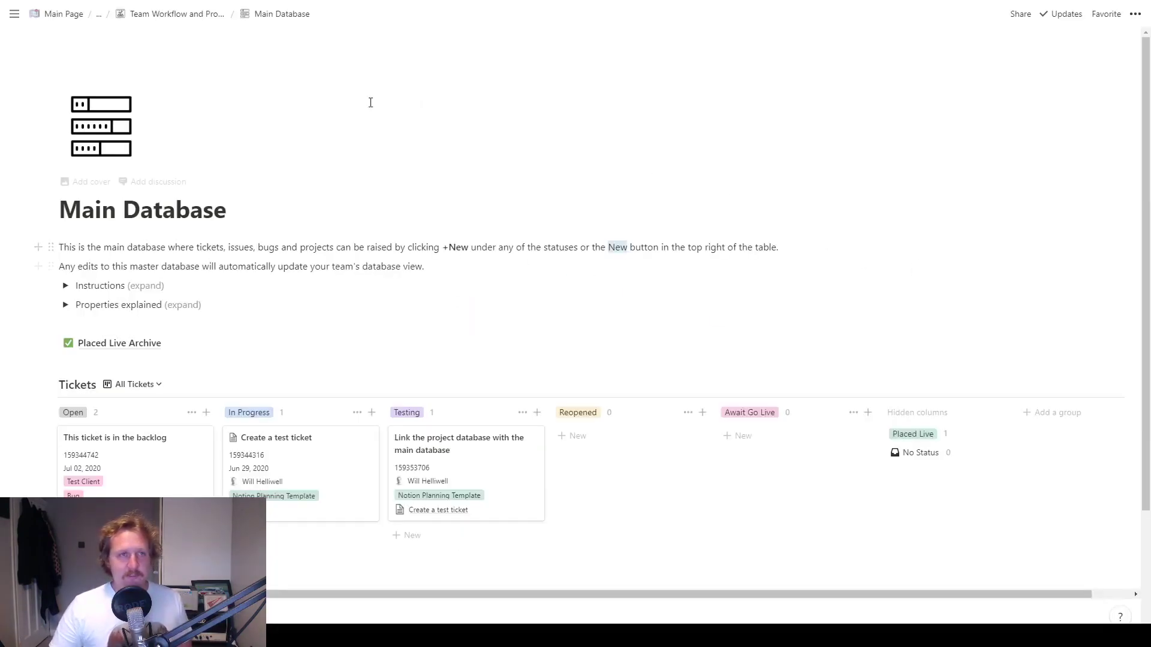
click(174, 14)
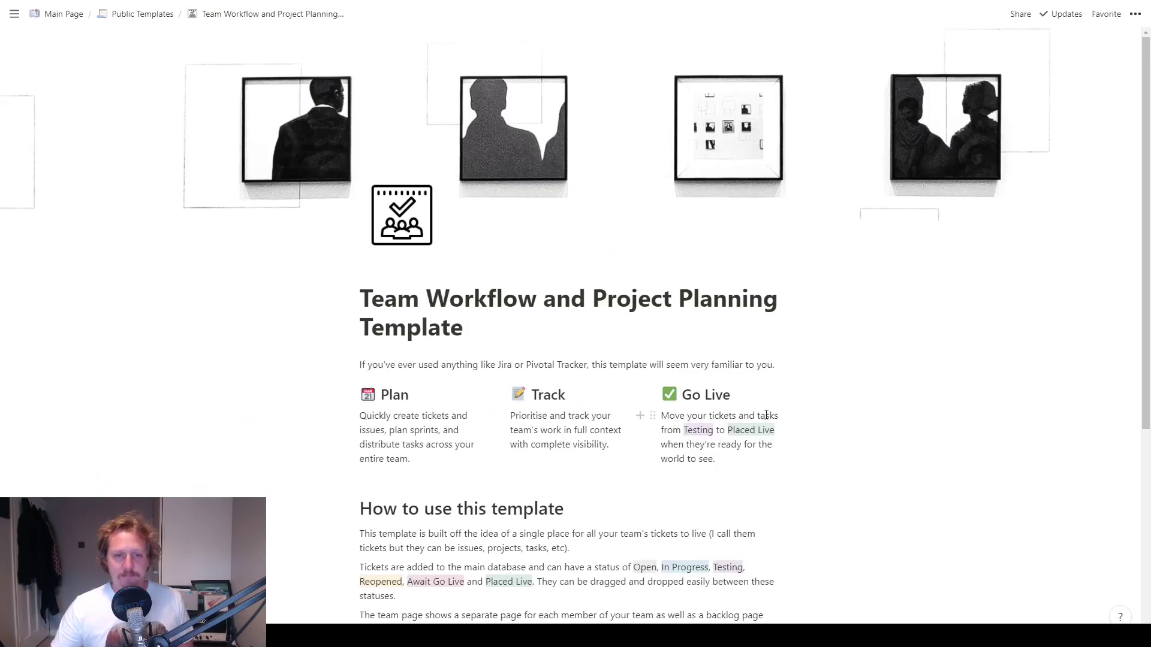
scroll(766, 415, down, 5)
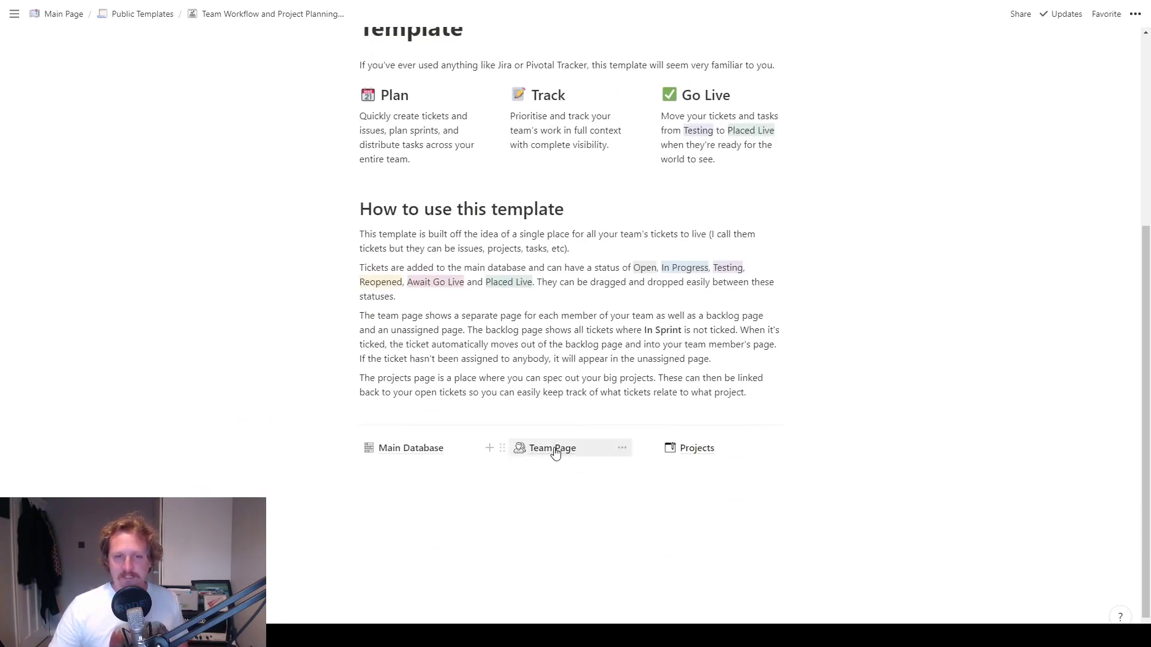
Step: Open the team member's tickets page from Team Page and inspect Create a test ticket and the board filter
click(551, 450)
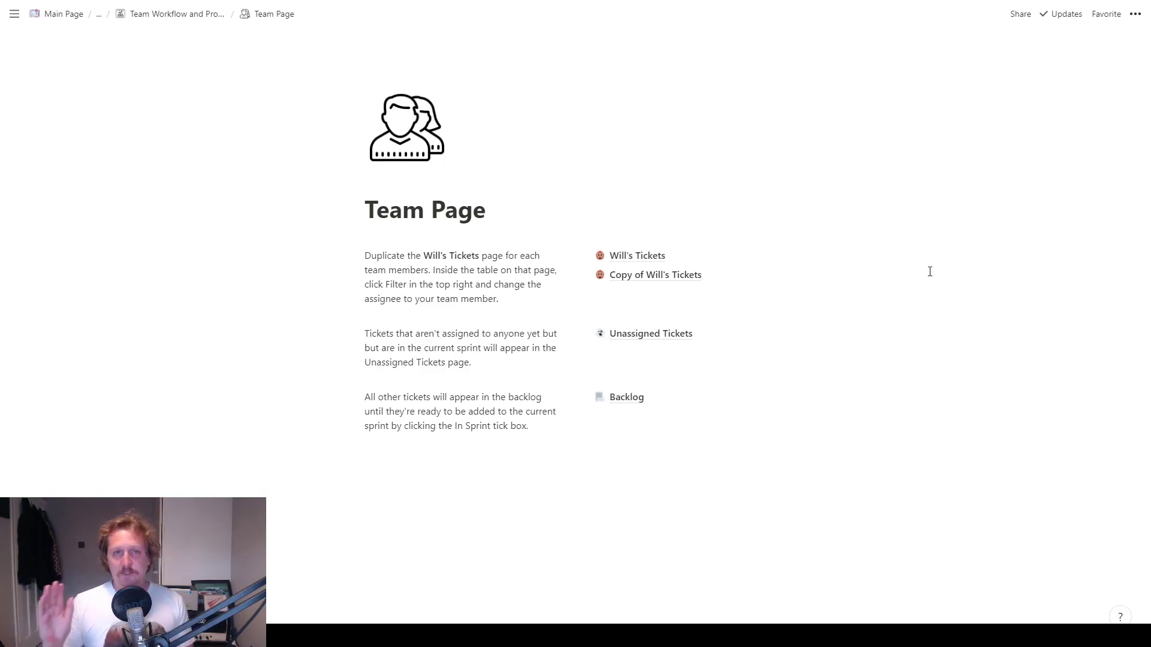
click(637, 256)
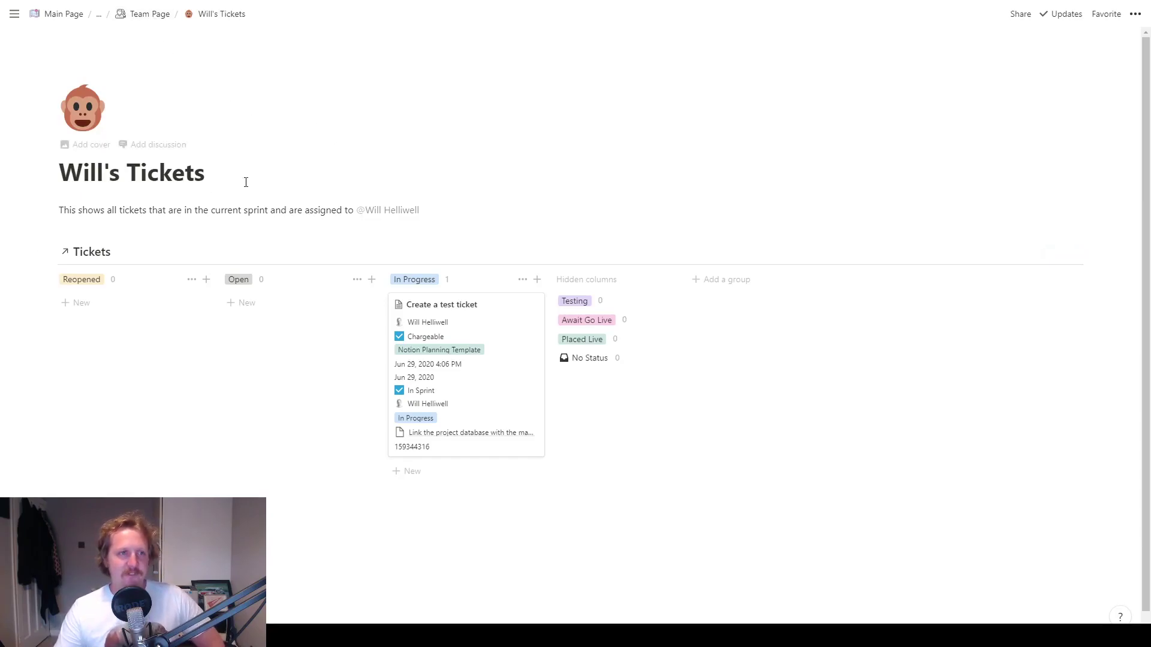
click(135, 14)
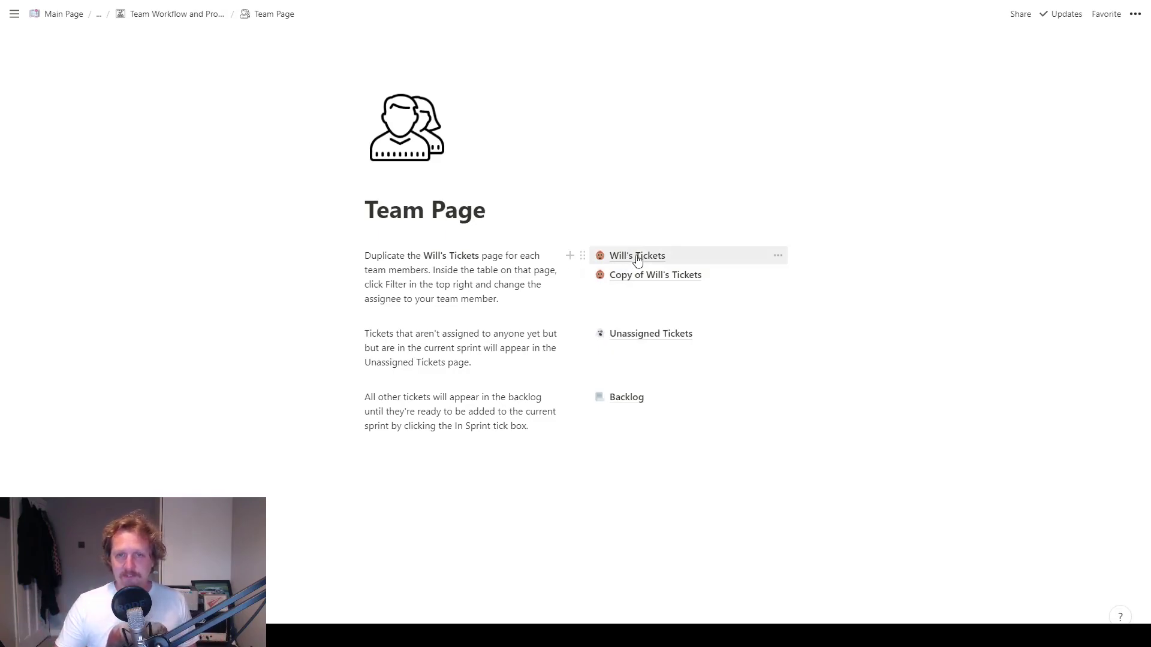
click(682, 262)
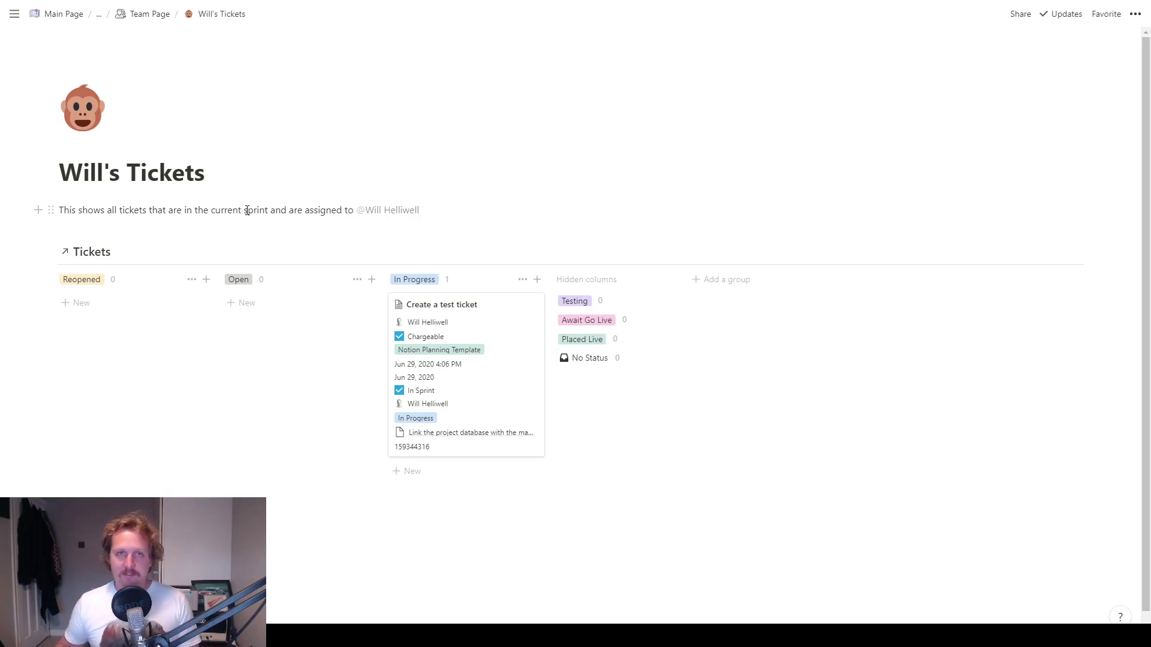
click(498, 352)
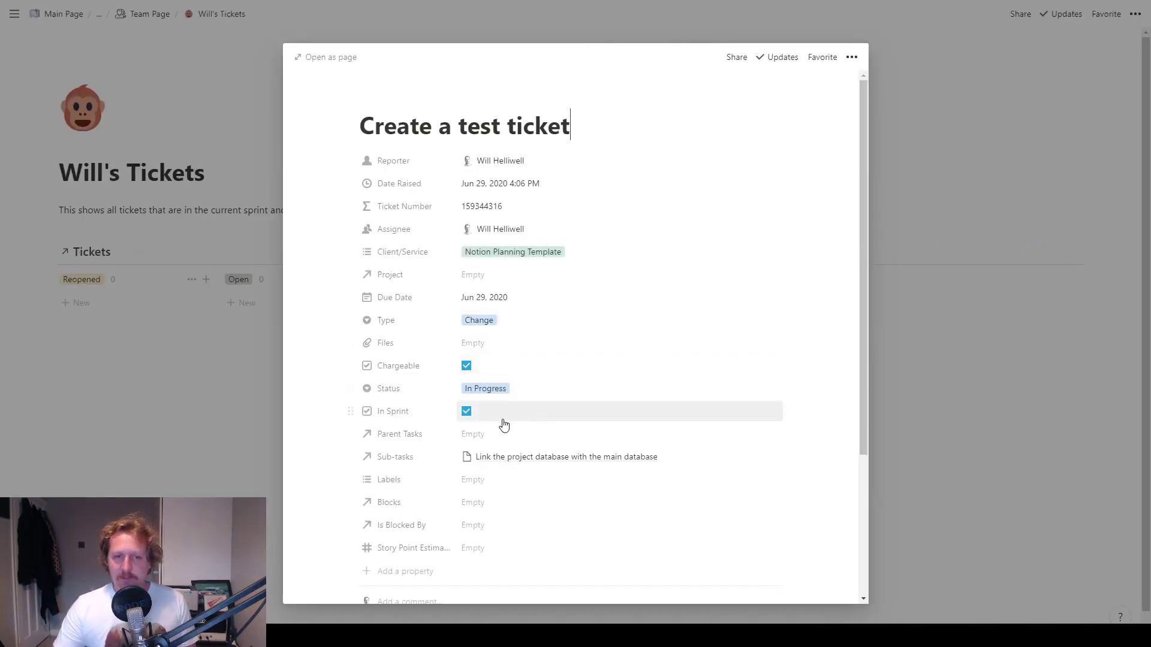
click(919, 419)
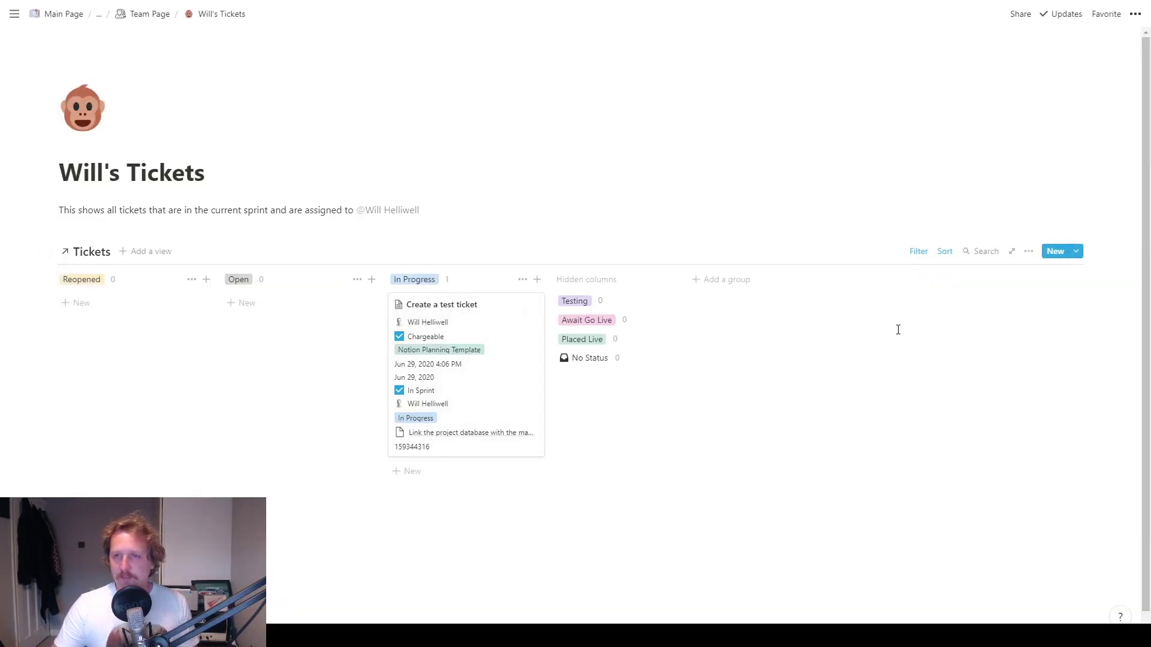
click(919, 252)
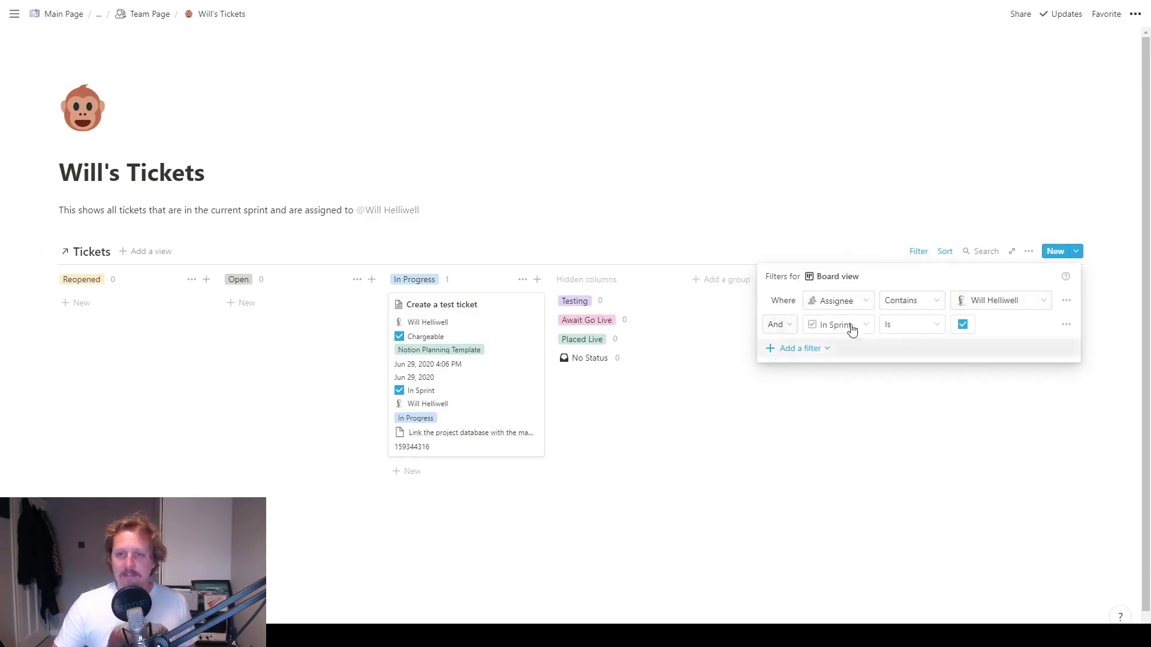
click(928, 439)
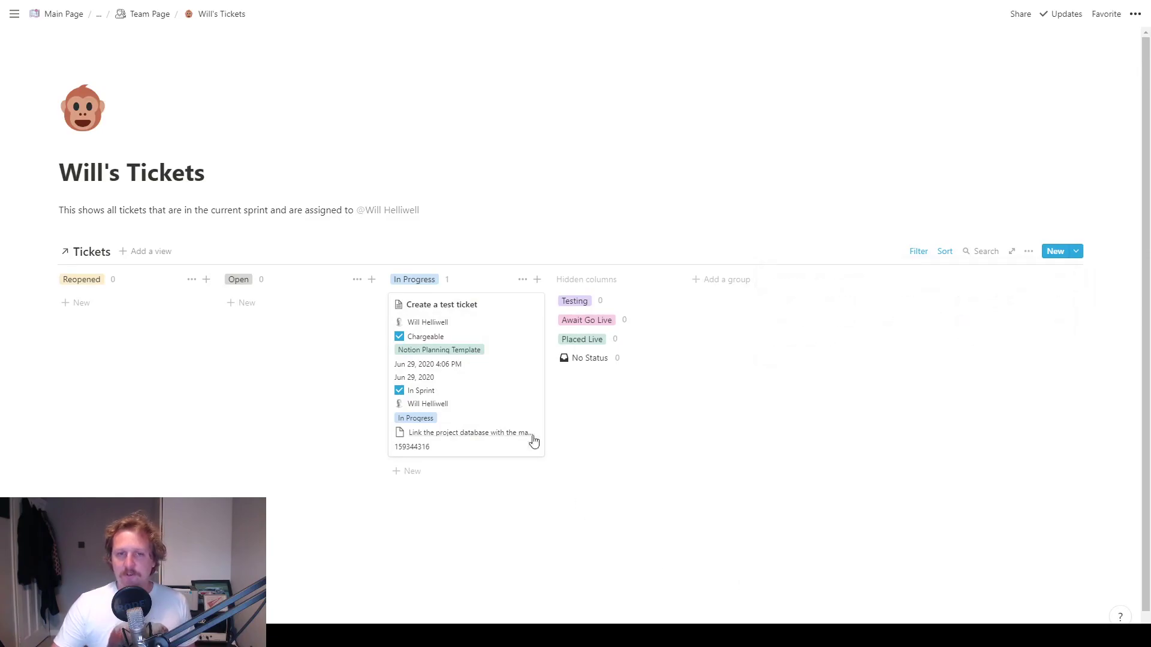
Step: Untick In Sprint on Create a test ticket so it leaves the board, then return to Team Page
click(506, 379)
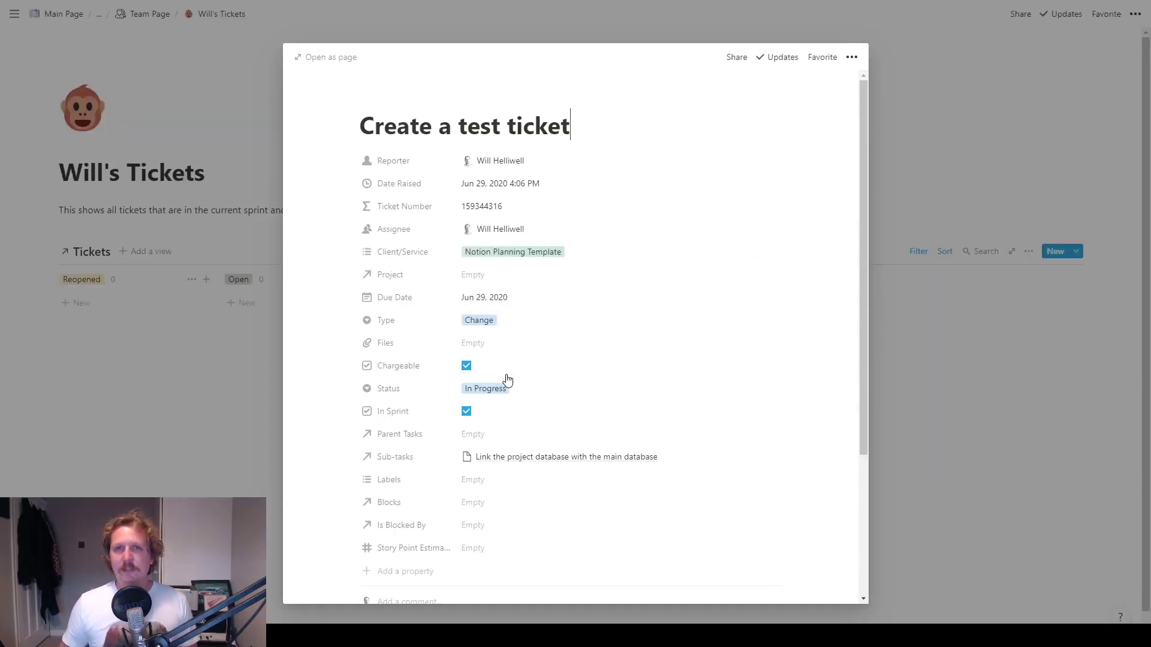
click(467, 413)
click(955, 495)
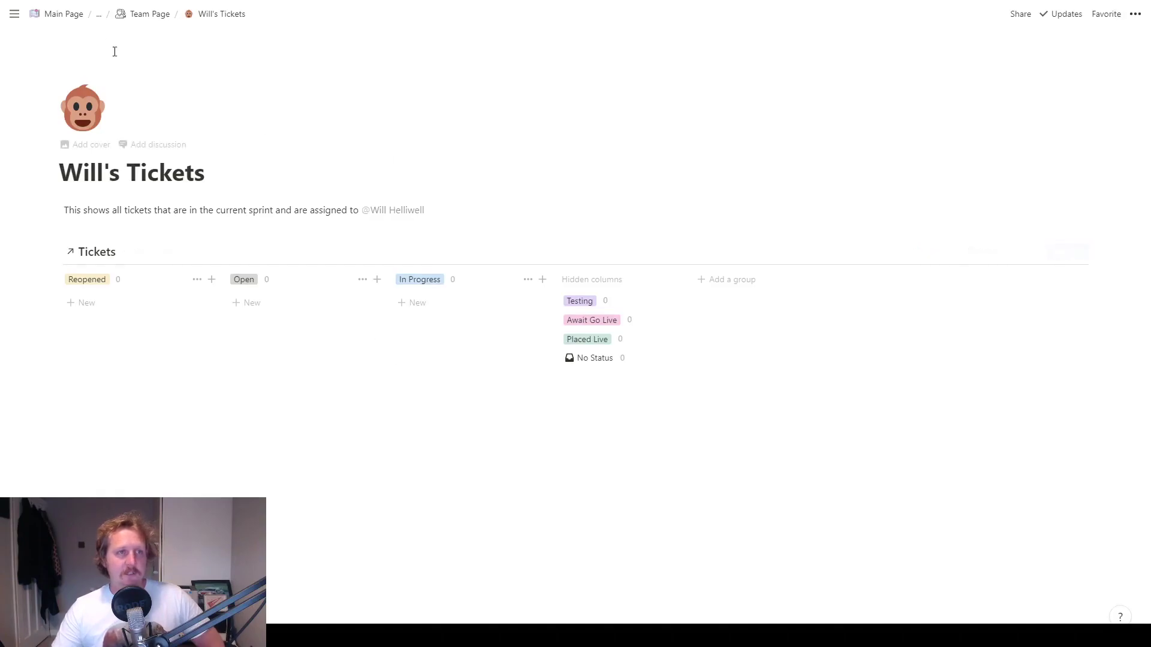
click(141, 15)
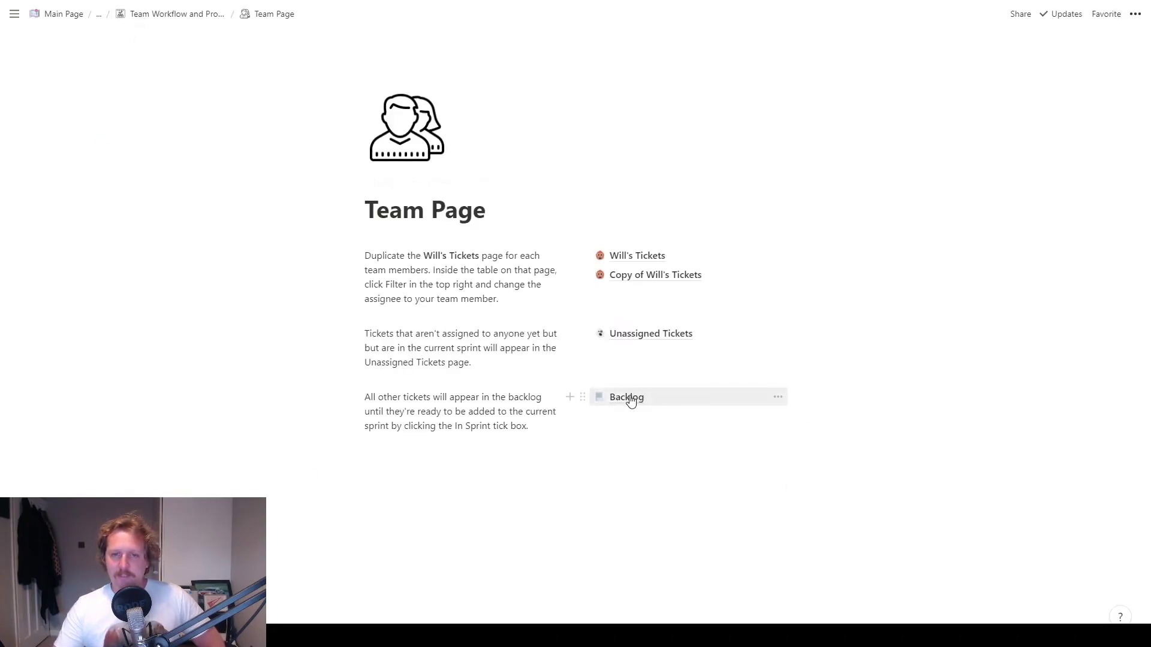
Step: Inspect the copied member tickets page's placeholder text and filter, leaving it unchanged
click(642, 279)
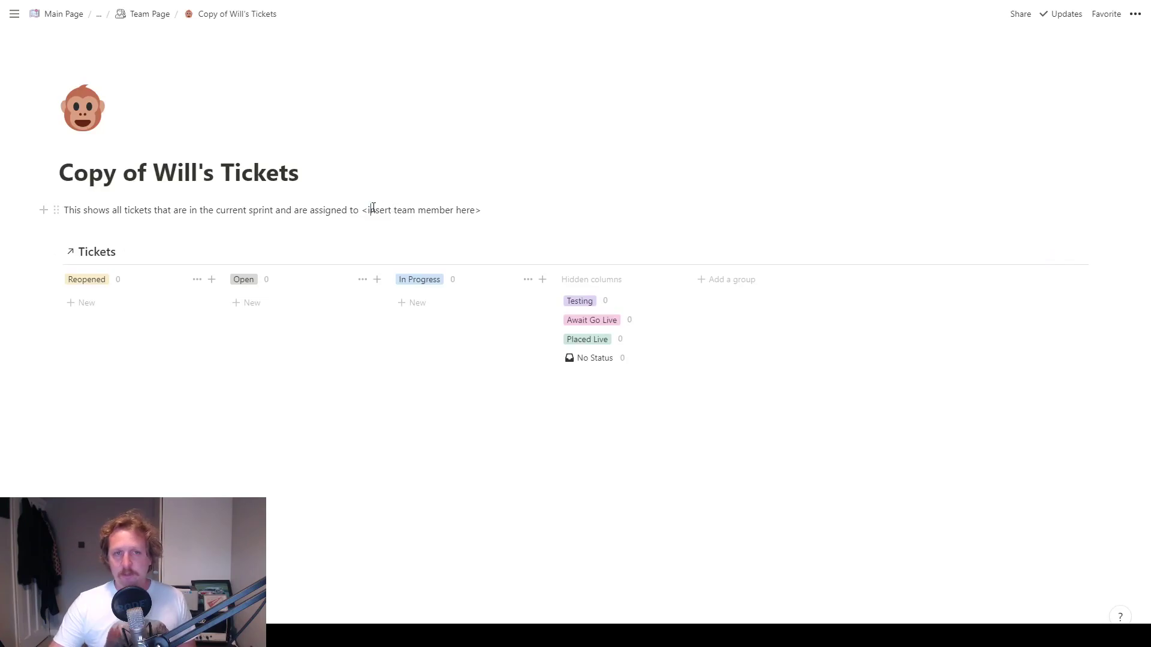
drag(373, 208, 501, 221)
click(501, 226)
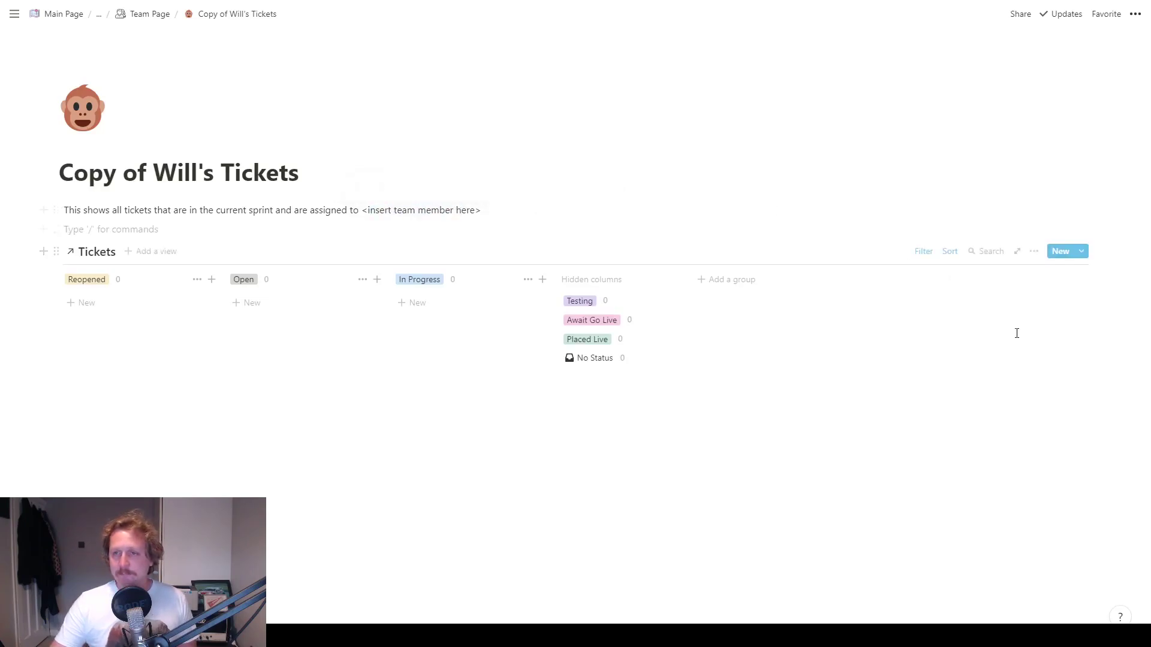
click(925, 253)
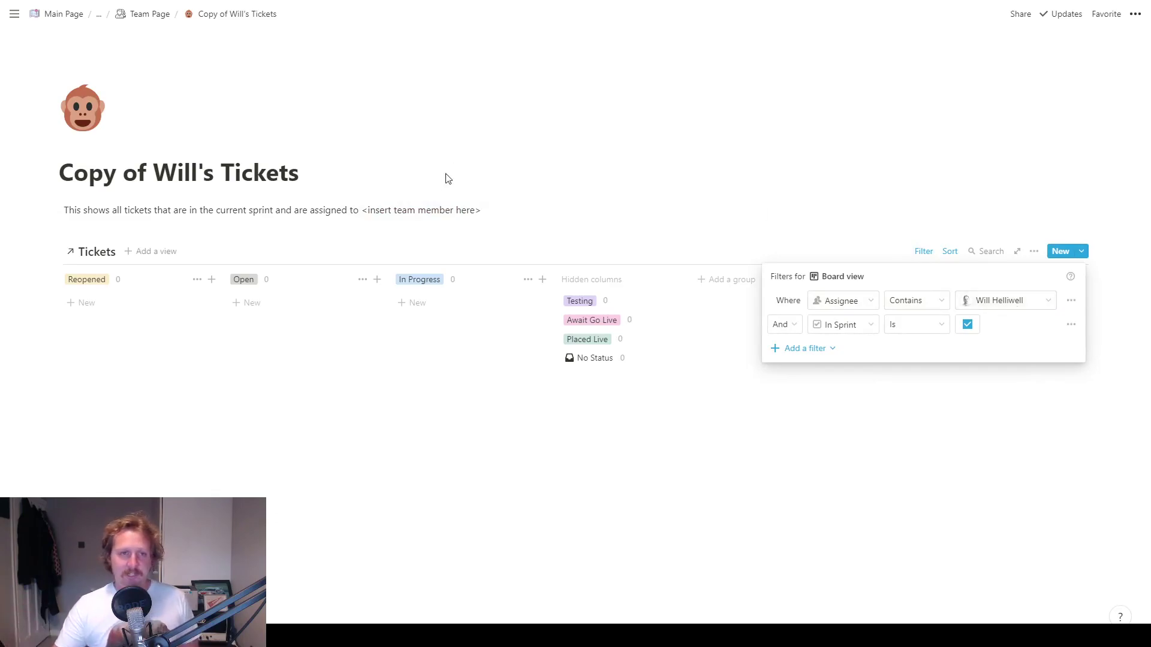
click(416, 212)
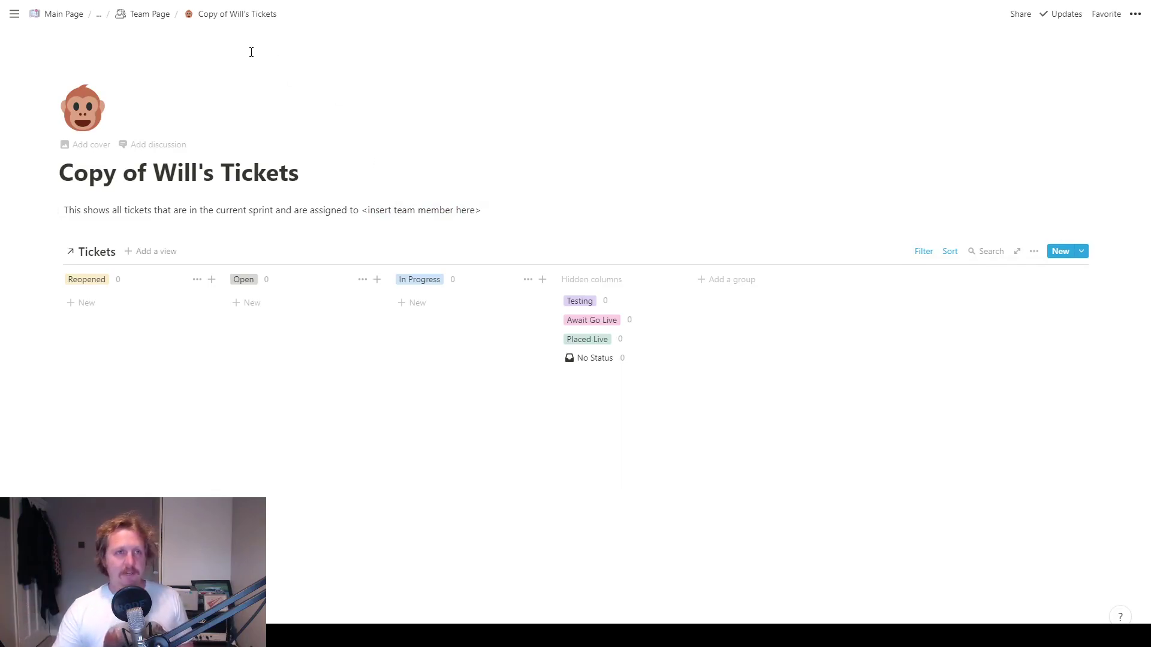
click(147, 18)
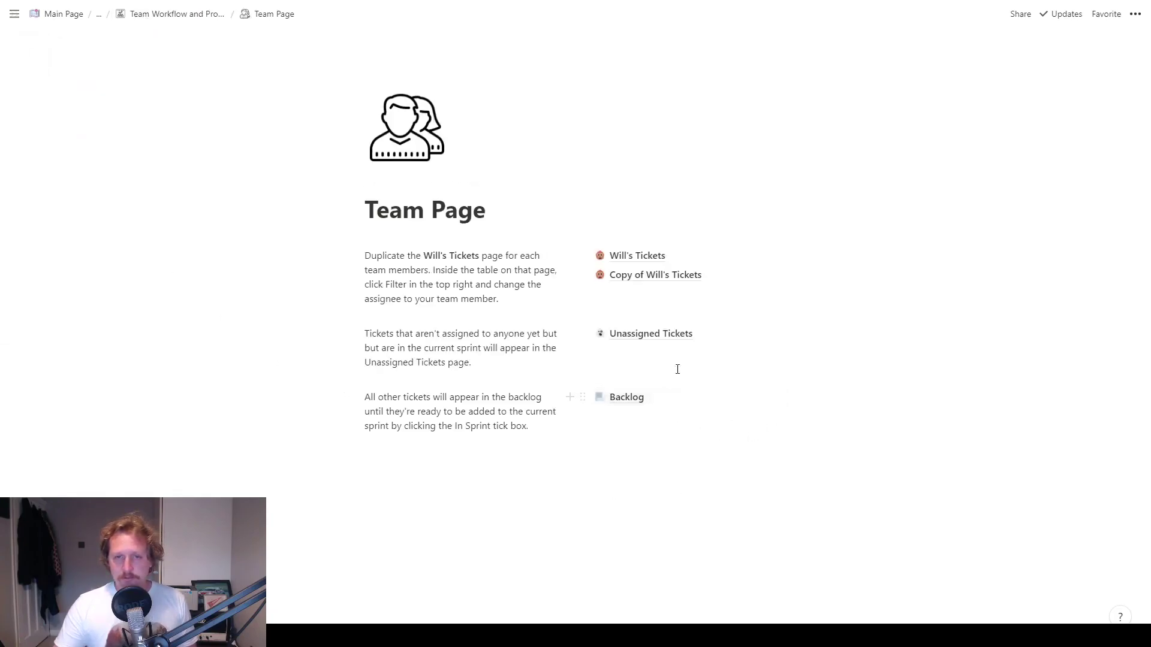
click(623, 341)
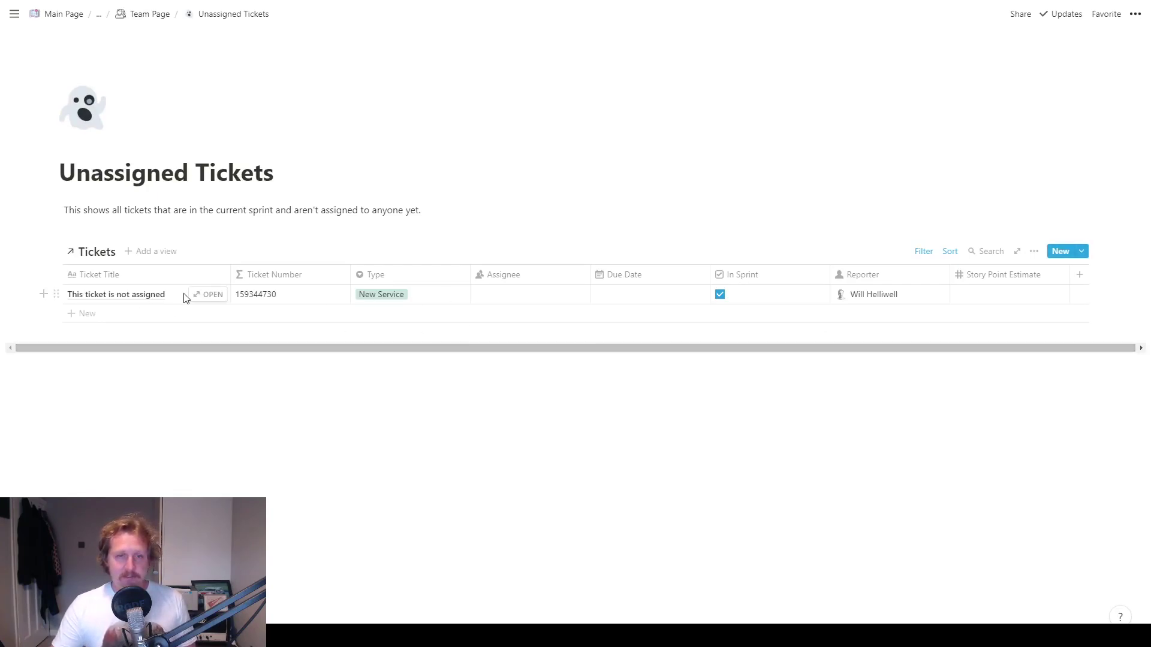
click(524, 295)
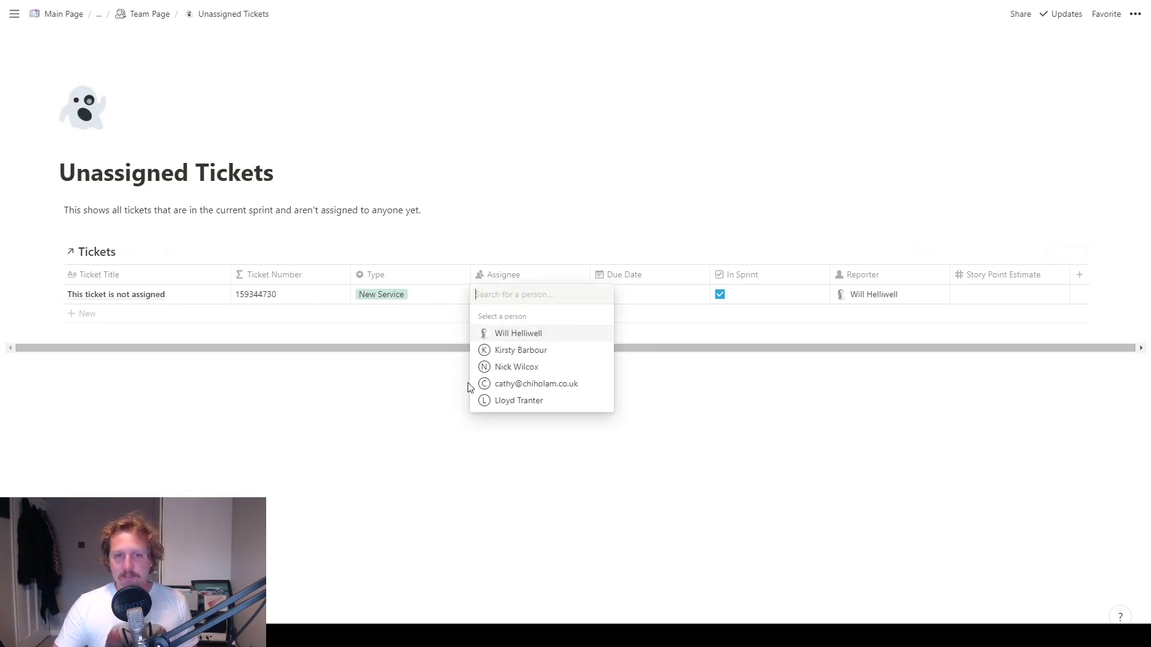
key(Escape)
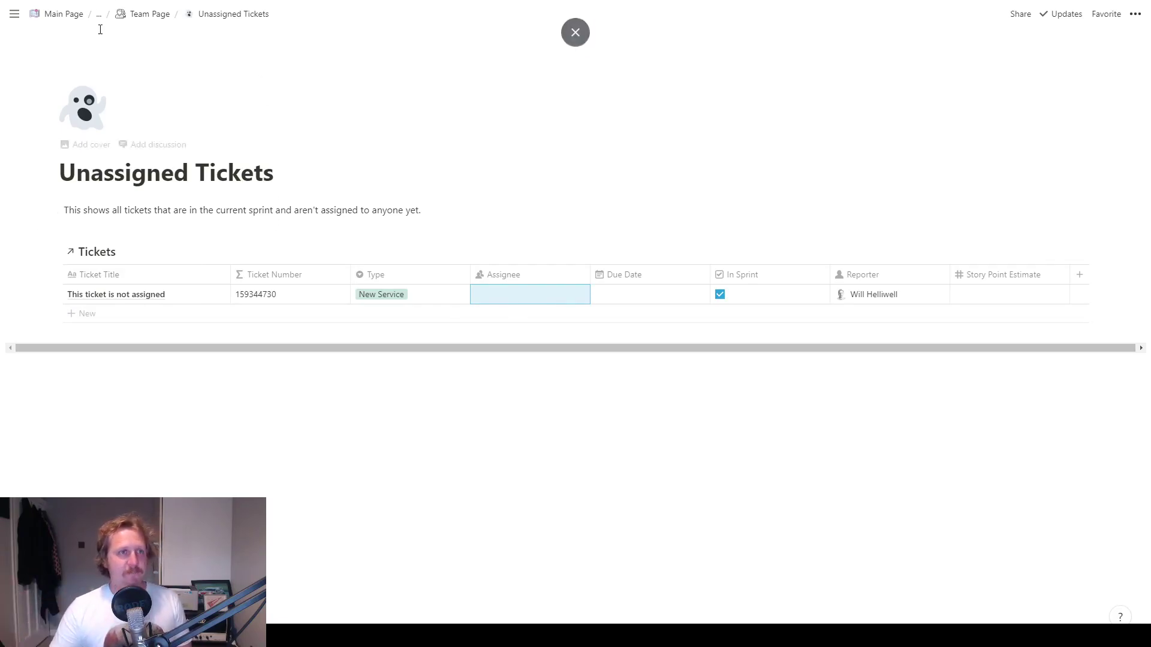
click(148, 13)
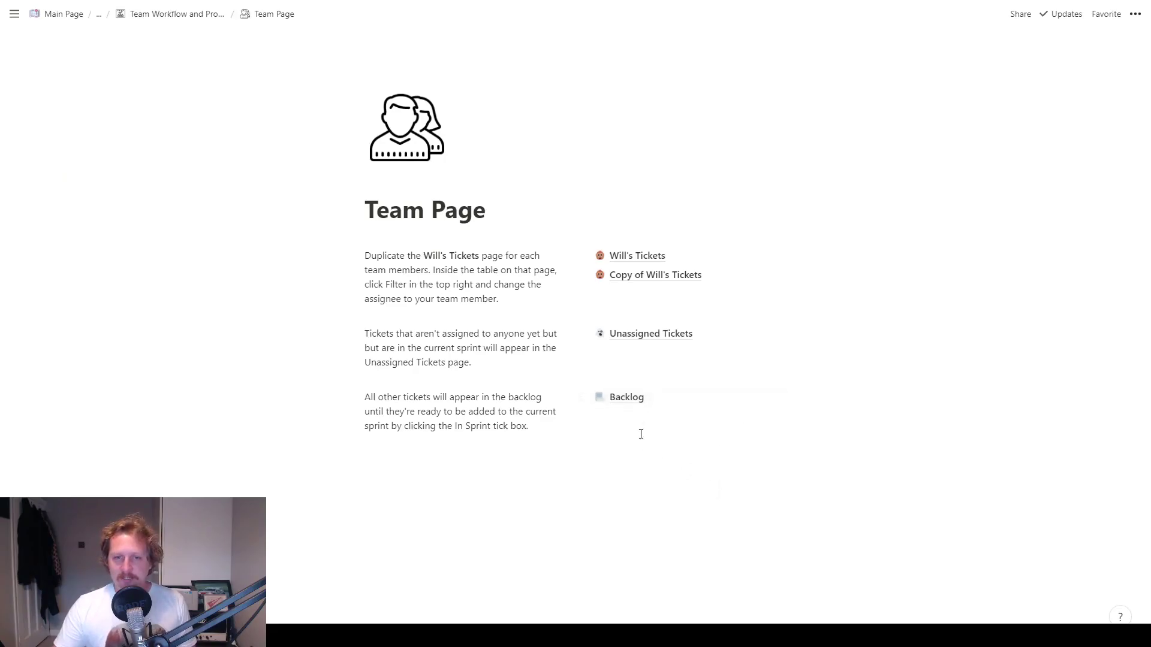
Step: In Backlog, tick In Sprint for Create a test ticket and Build a template
click(630, 398)
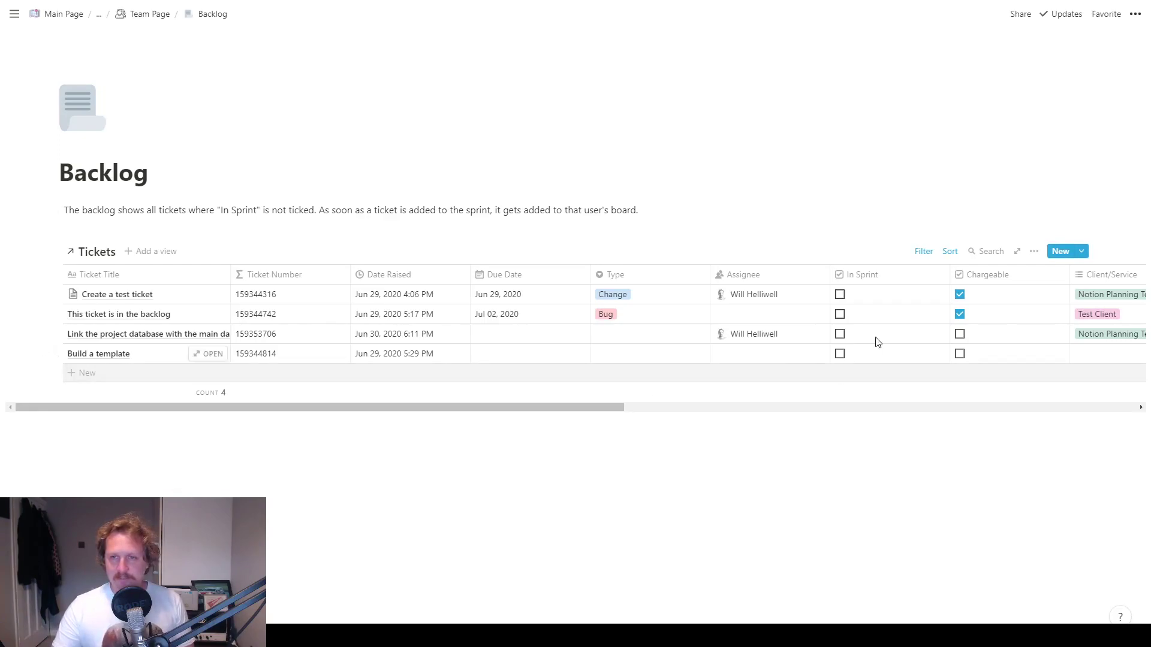
click(840, 294)
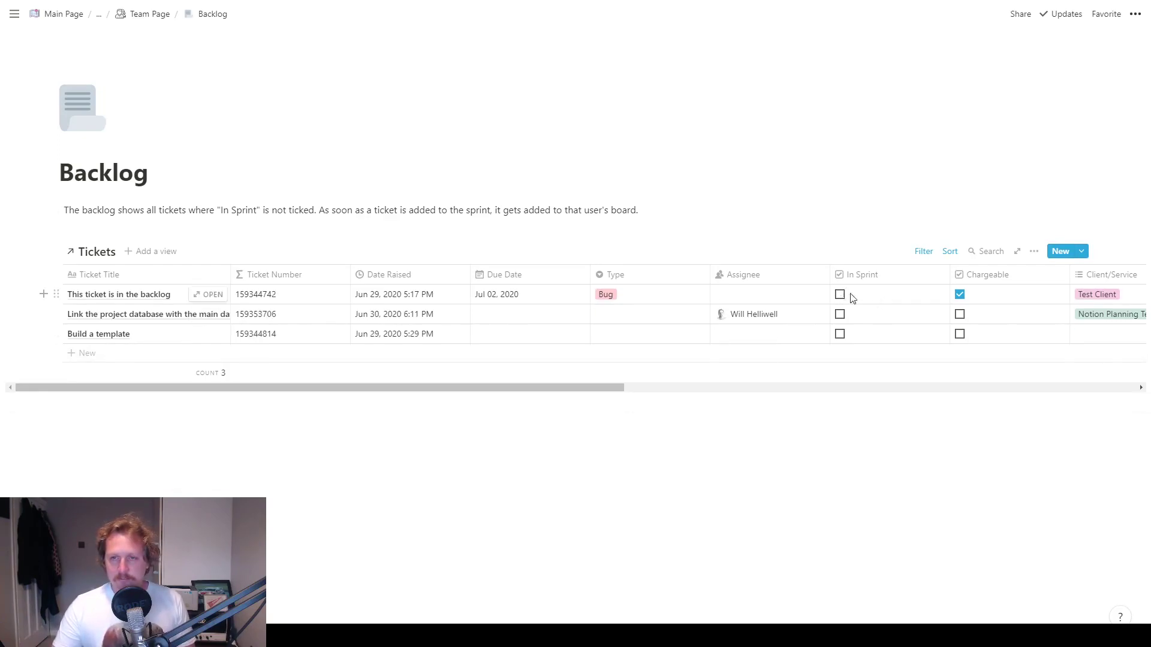
click(840, 334)
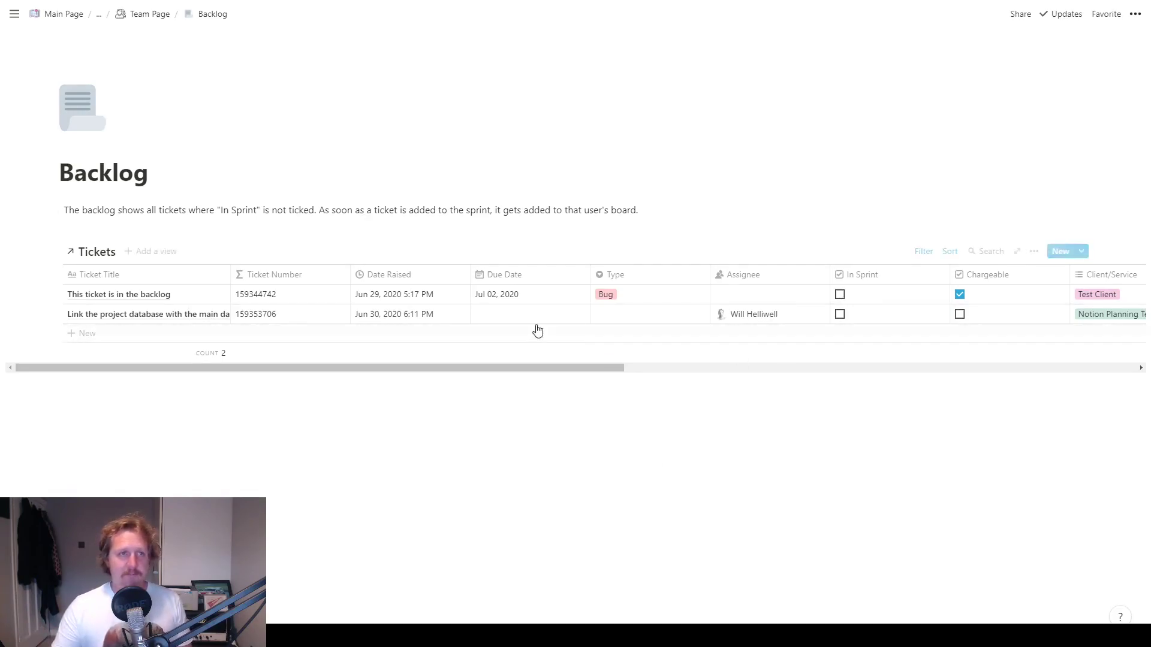
click(147, 14)
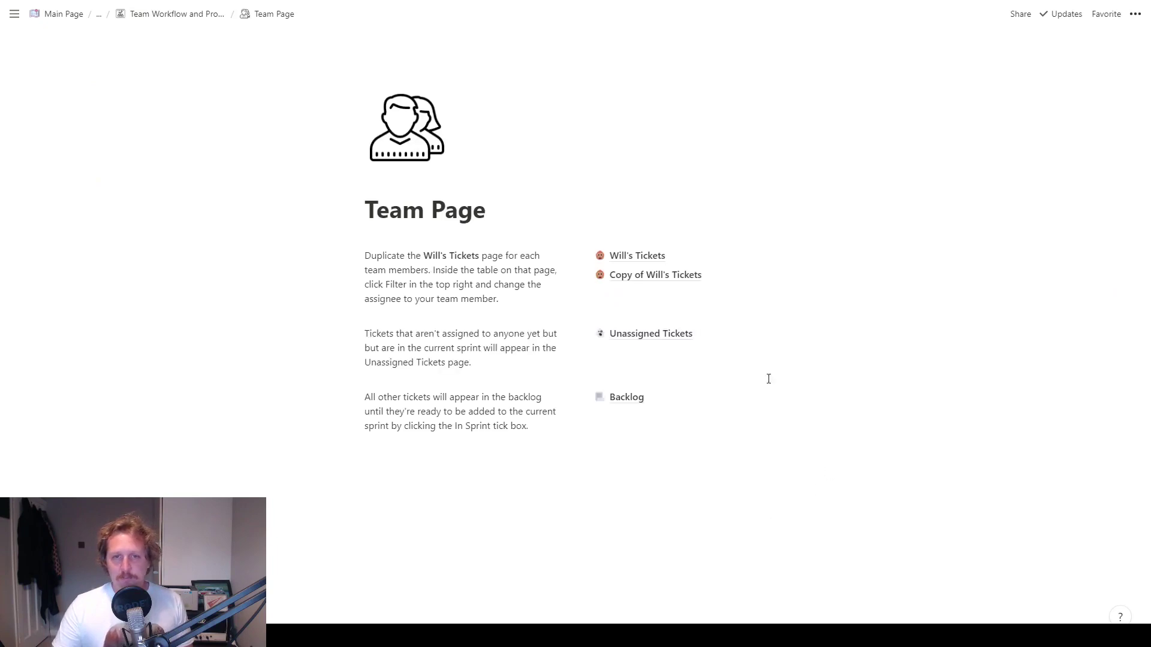
click(652, 334)
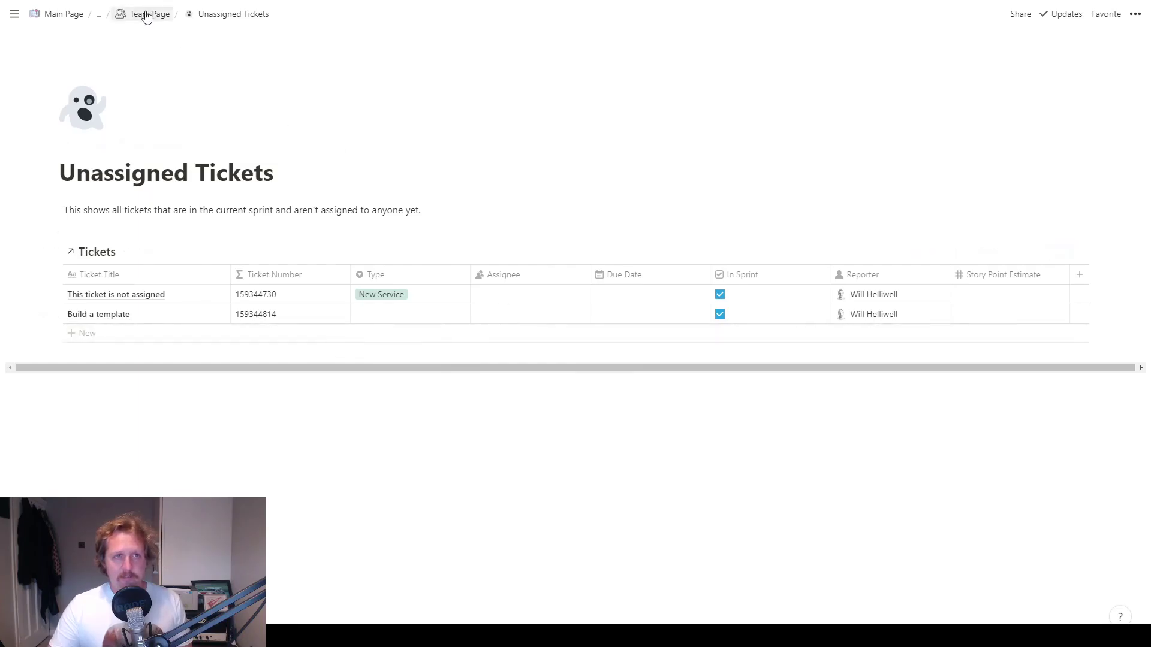
click(146, 14)
click(625, 257)
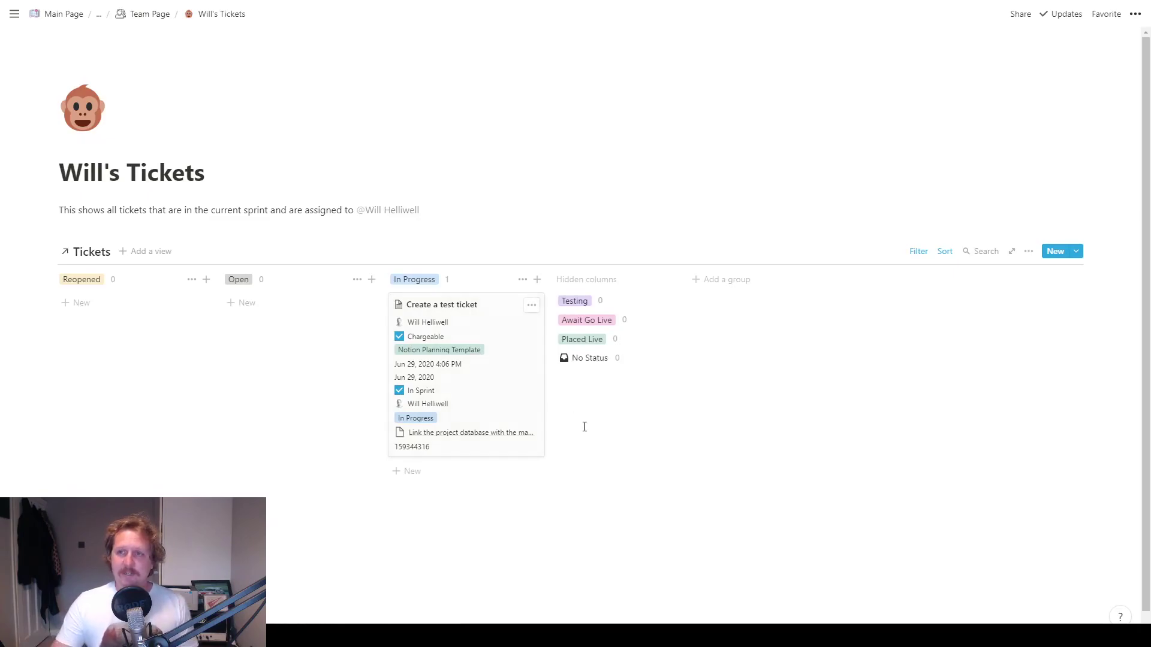
click(155, 16)
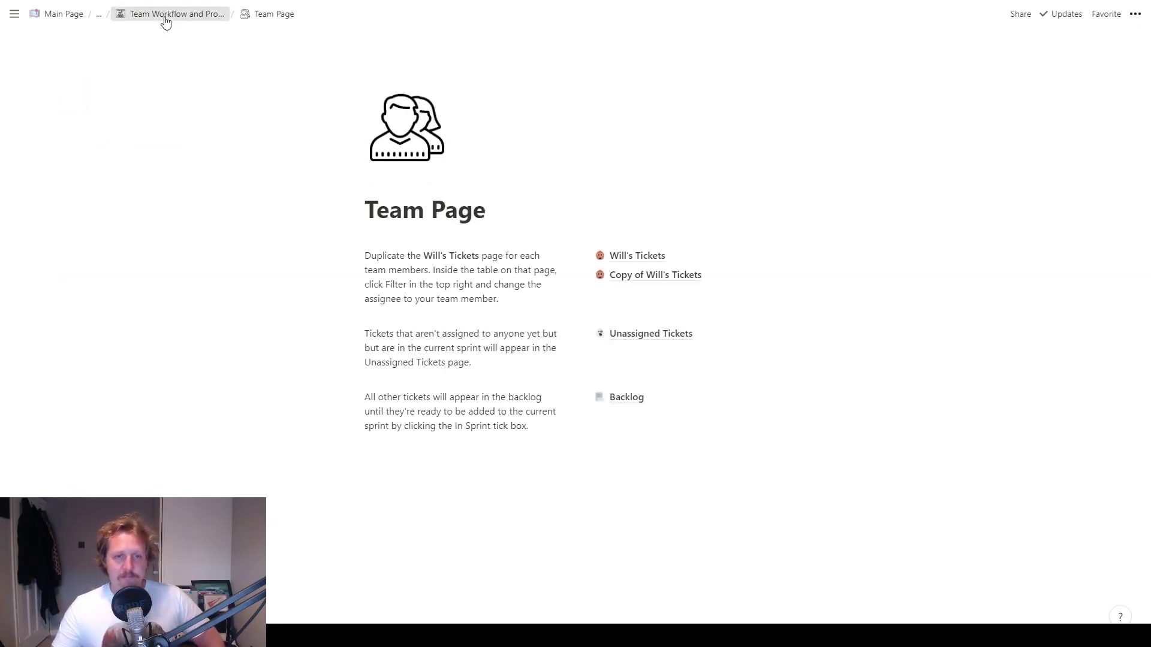
Step: Go up to the Team Workflow template page and open Projects
click(165, 18)
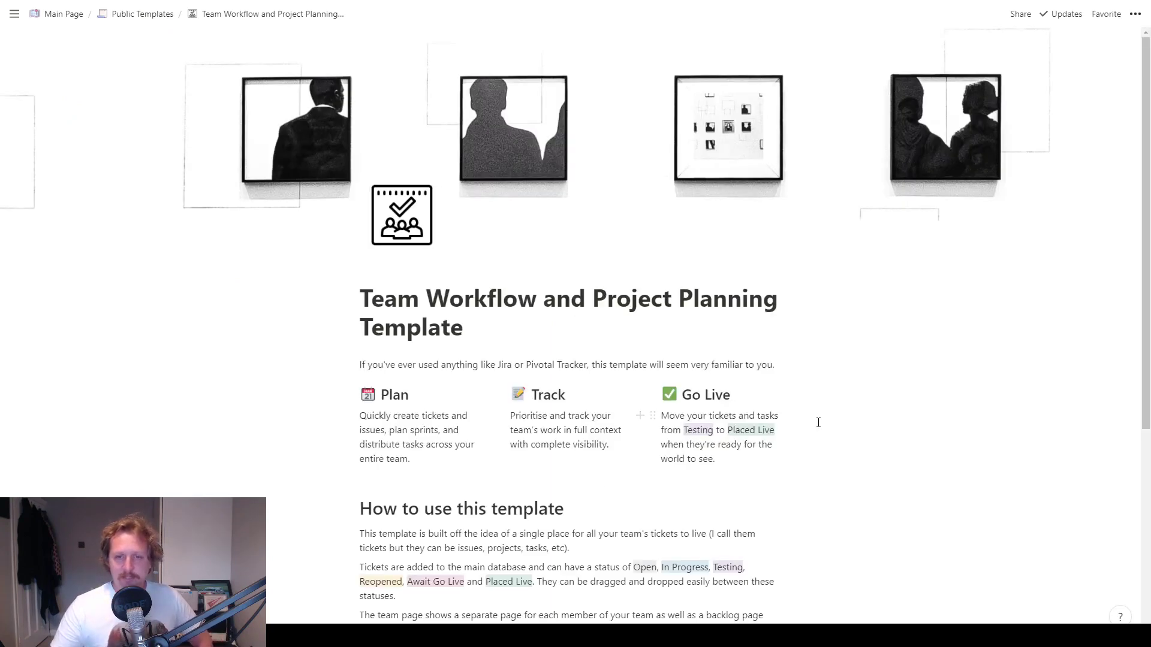
scroll(819, 422, down, 5)
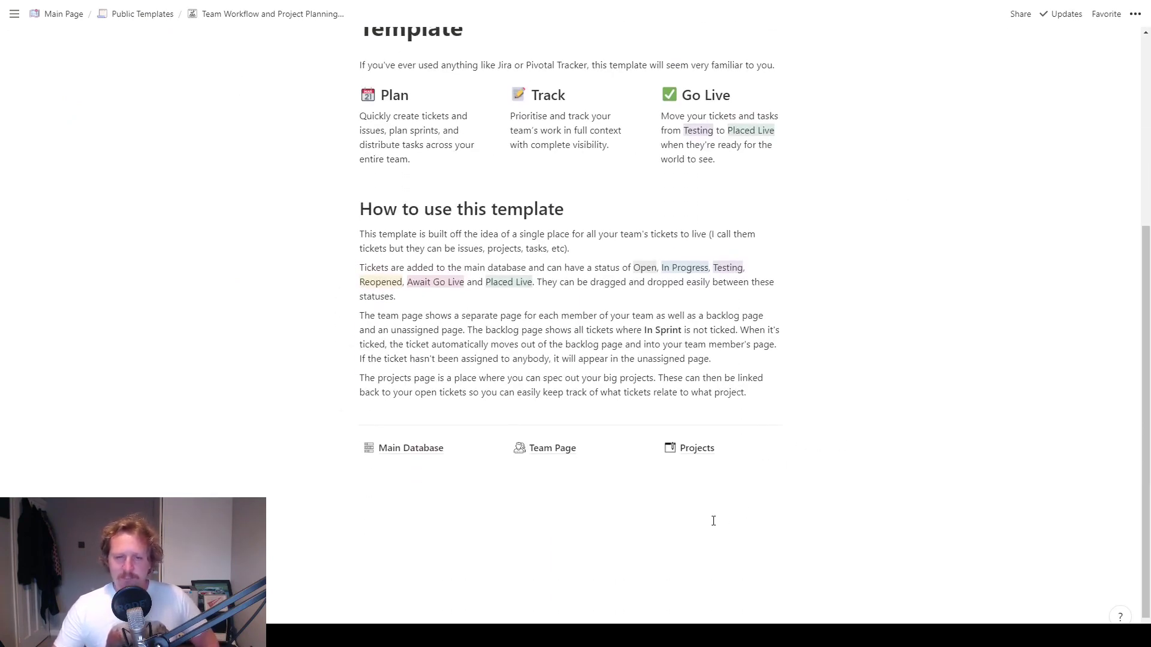
click(691, 451)
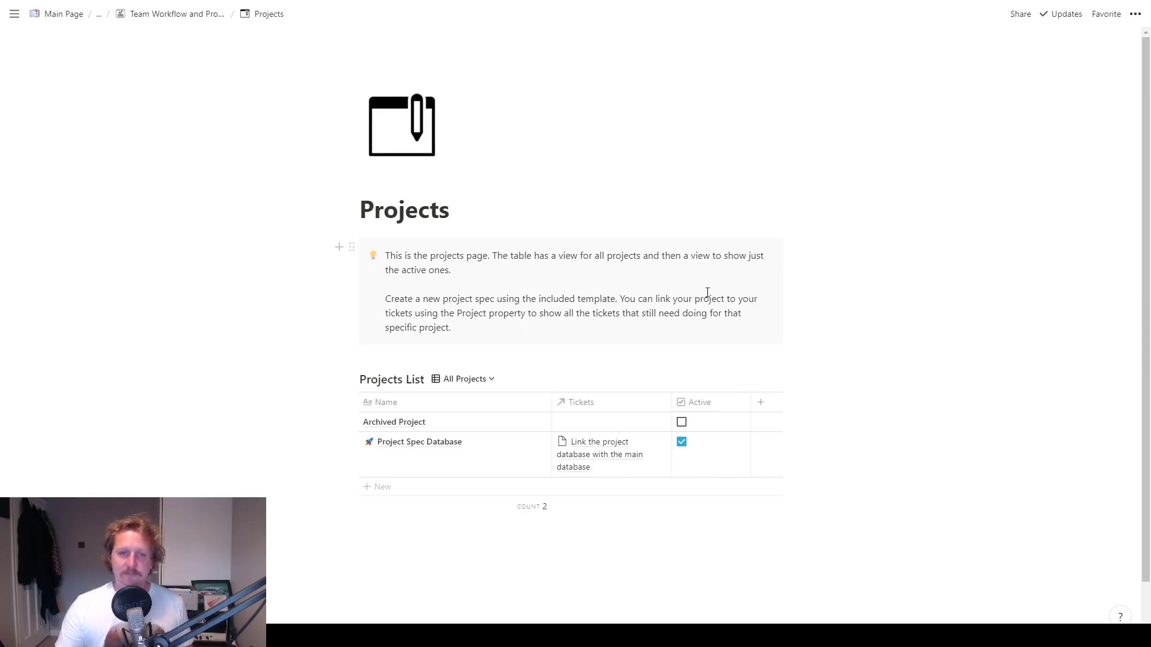
Step: Switch the Projects List to the Active Projects view and glance at New's templates
scroll(827, 330, down, 1)
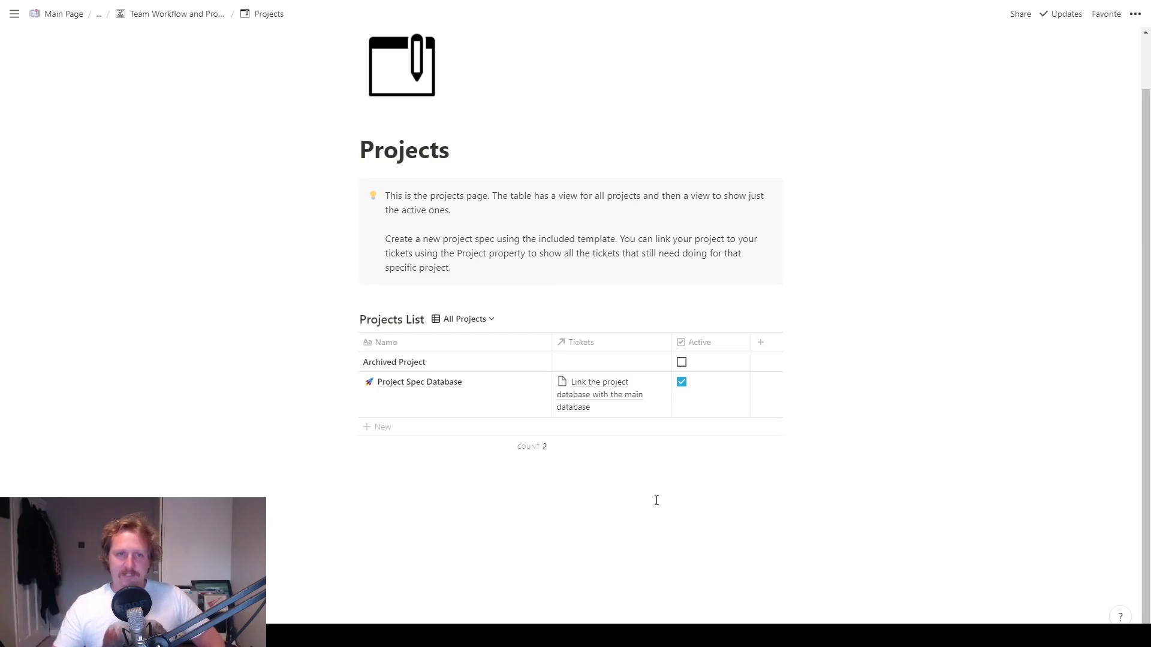
click(483, 329)
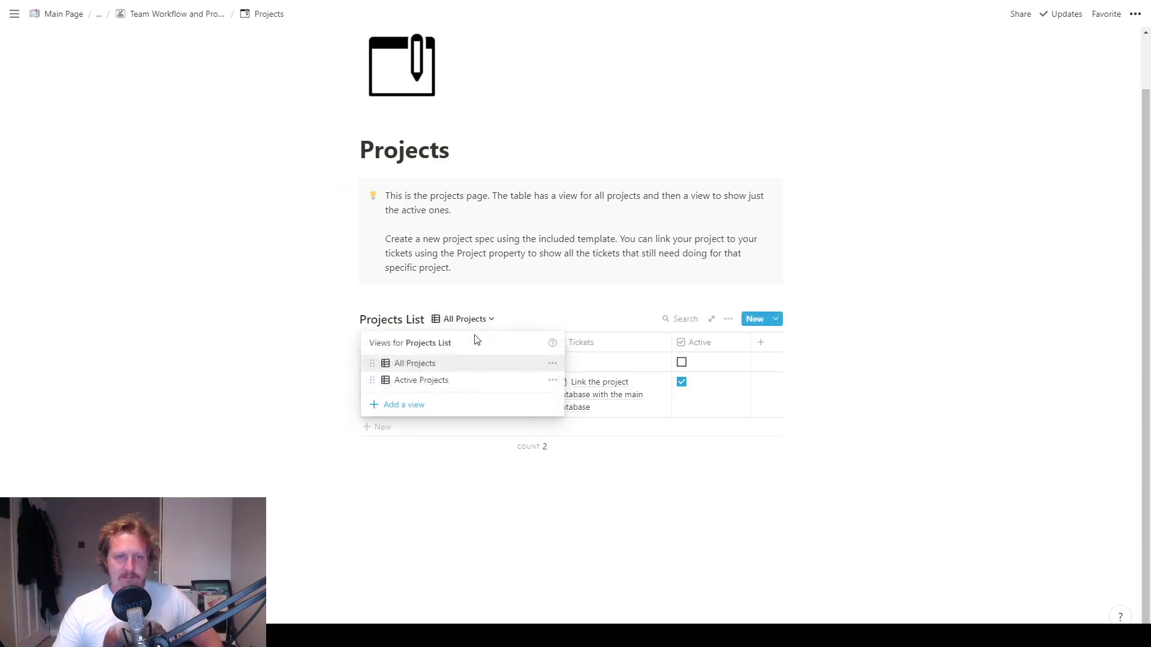
click(418, 381)
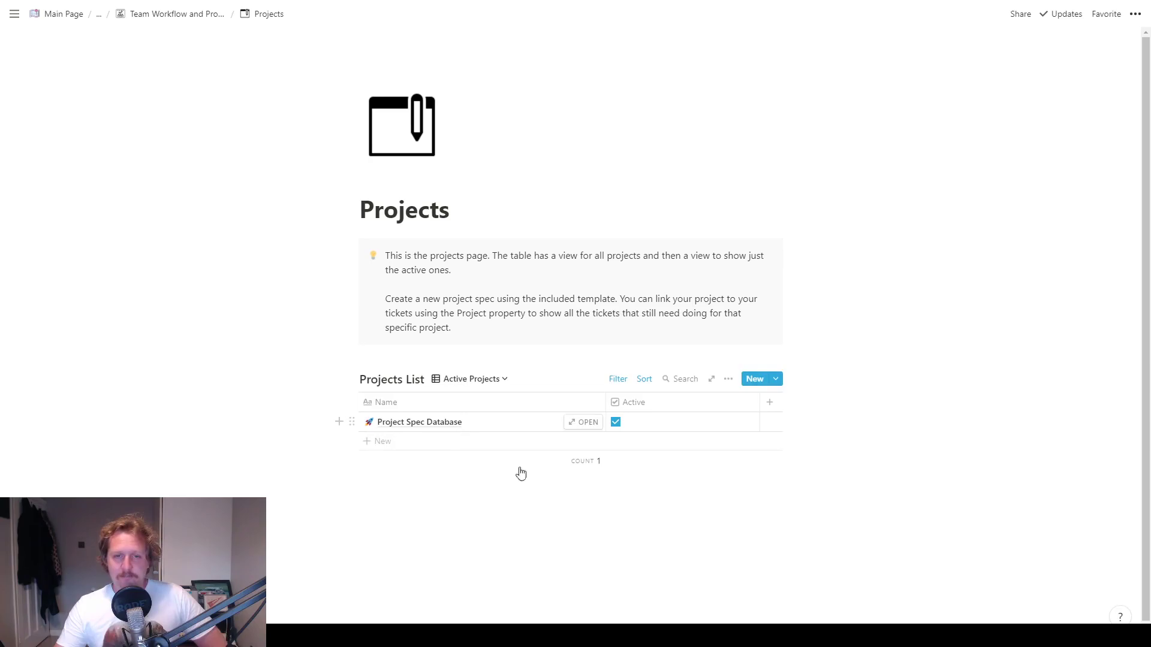
click(776, 380)
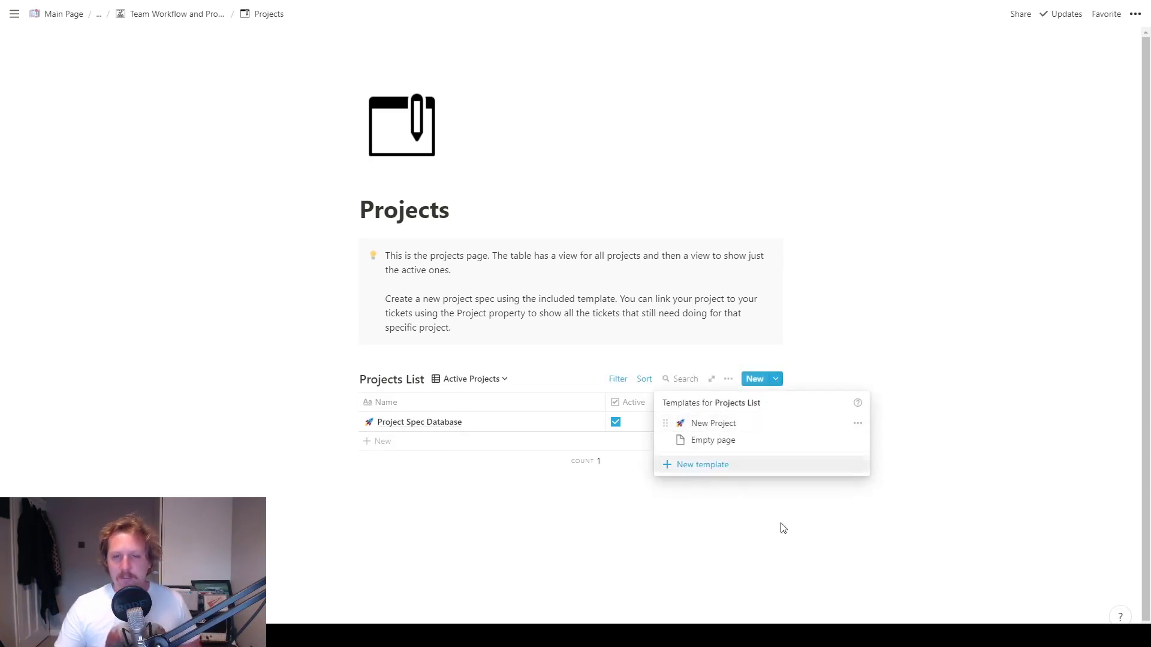
click(537, 505)
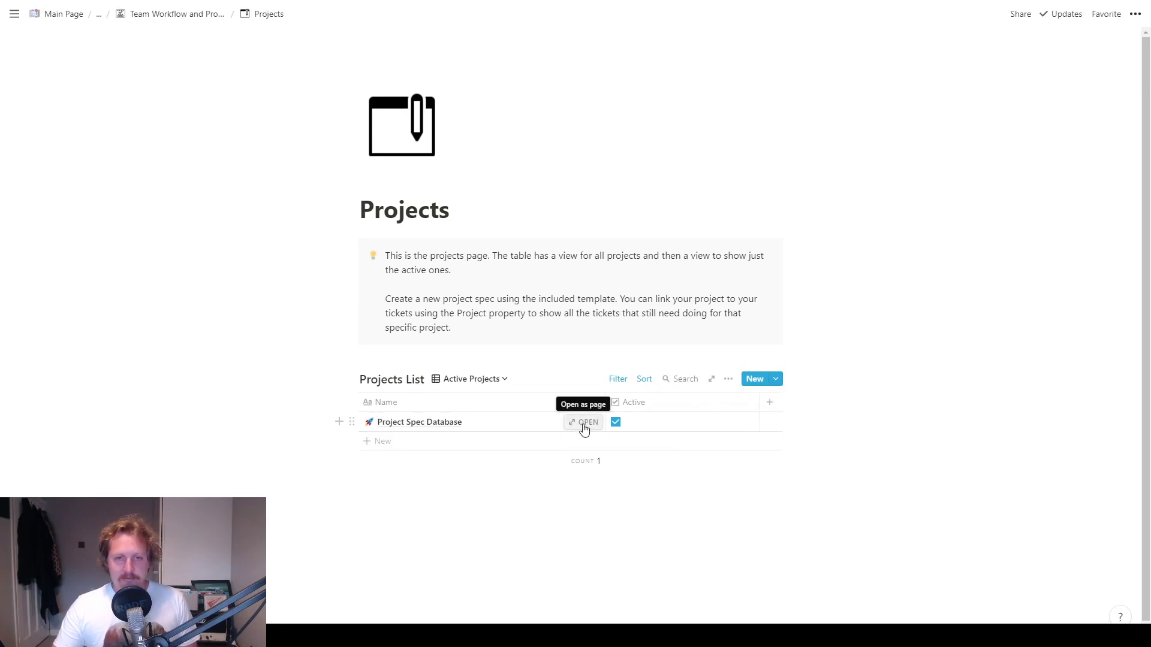
Step: Open Project Spec Database as a page, inspect its Tickets relation, then return and preview it again
click(585, 427)
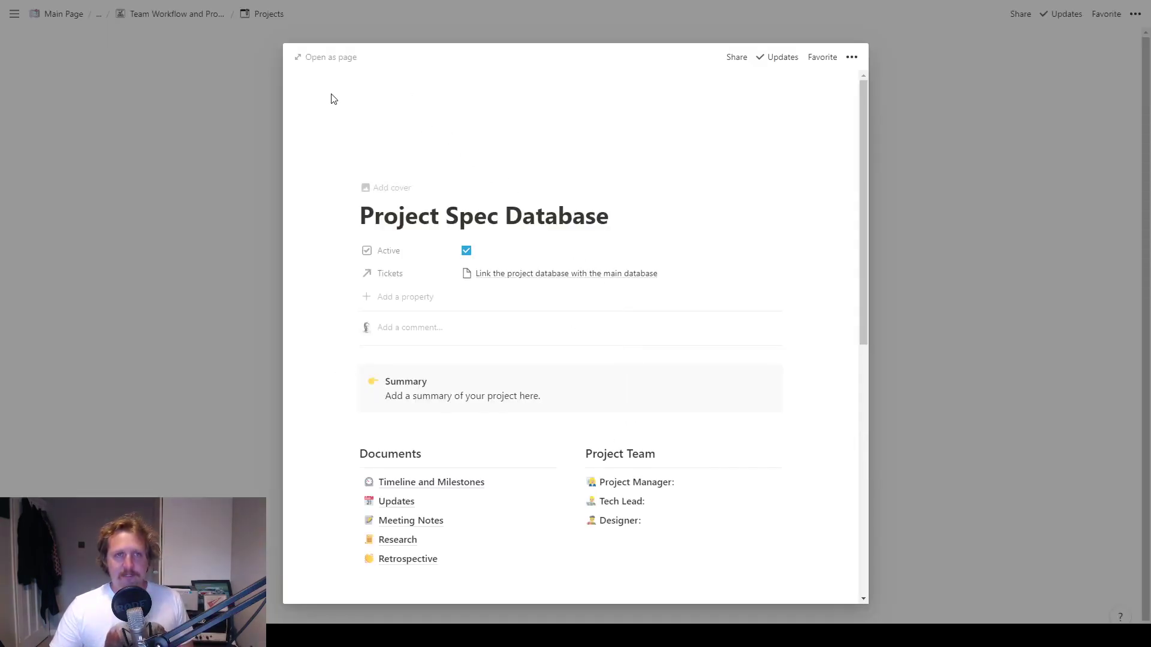
click(321, 58)
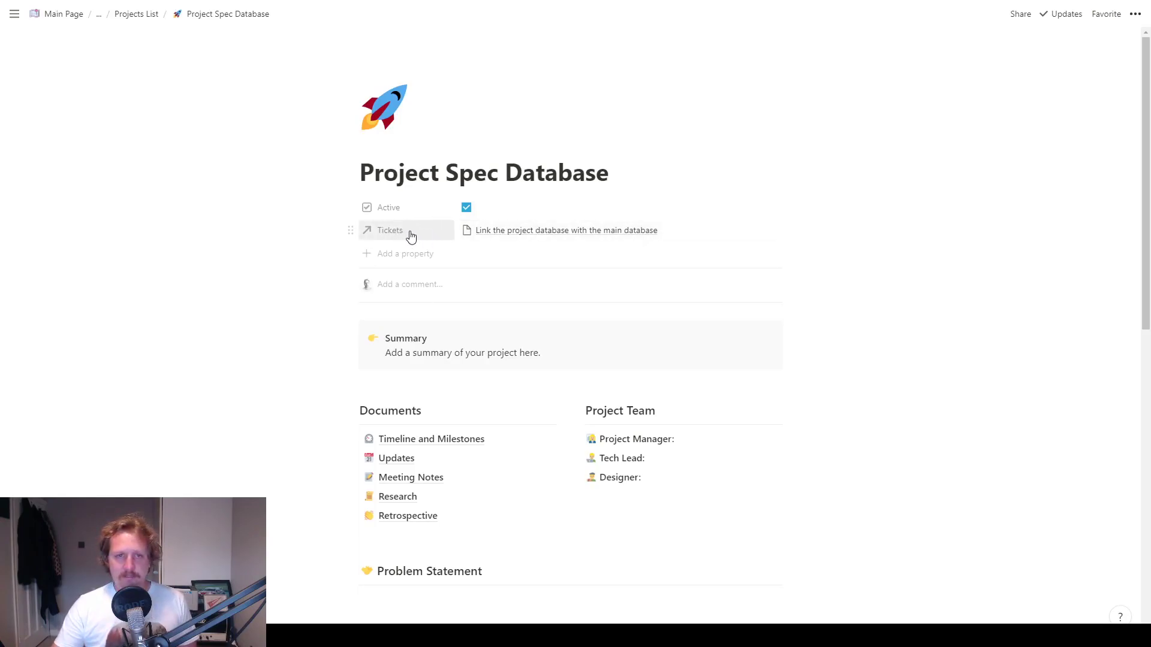
click(683, 235)
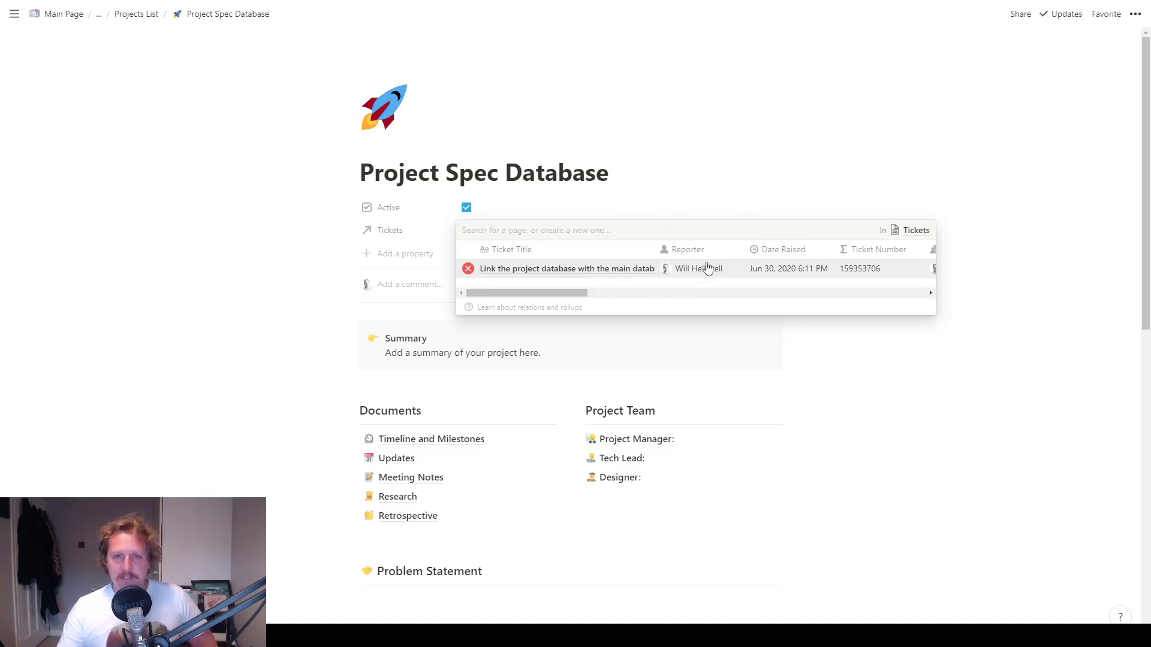
click(657, 203)
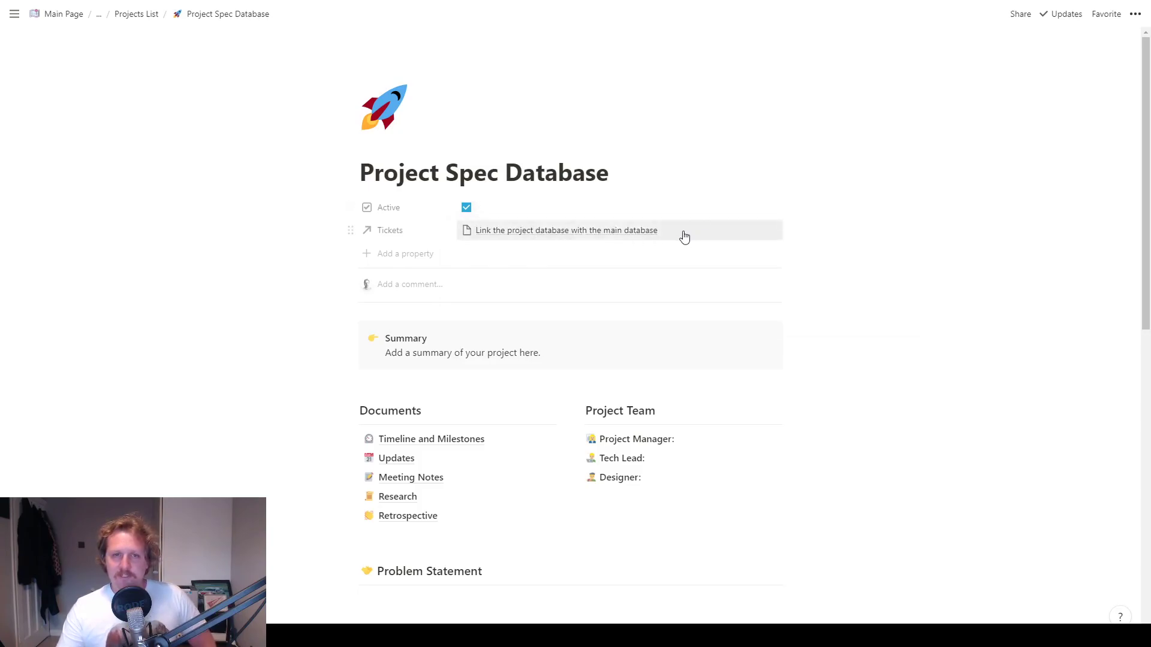
click(132, 15)
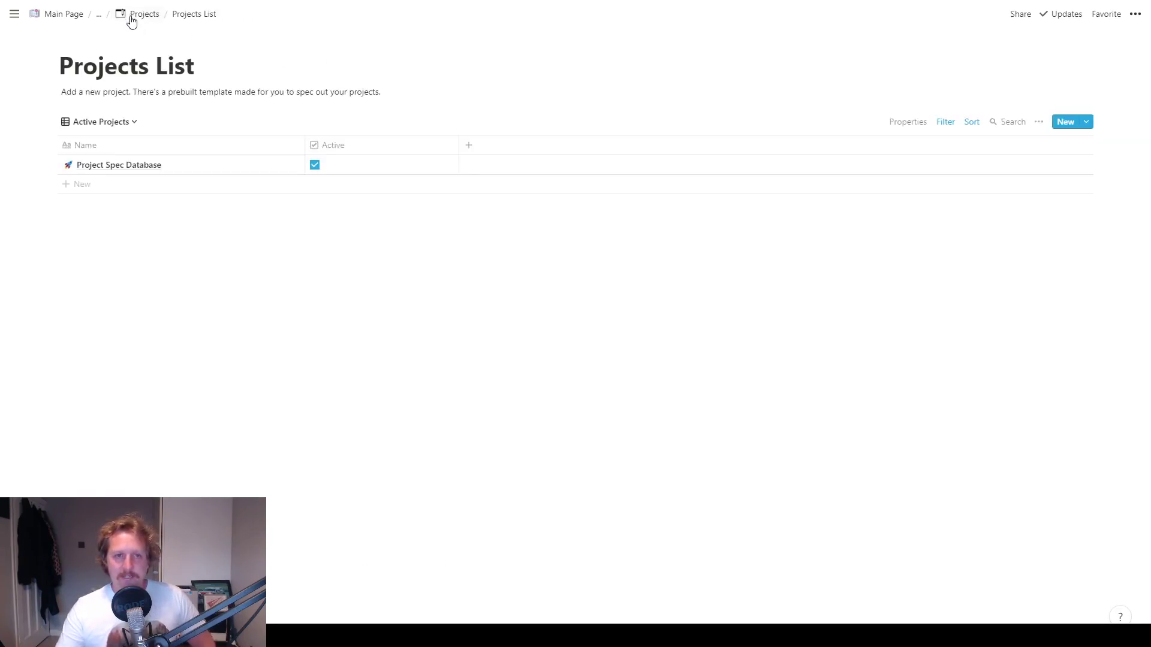
click(135, 16)
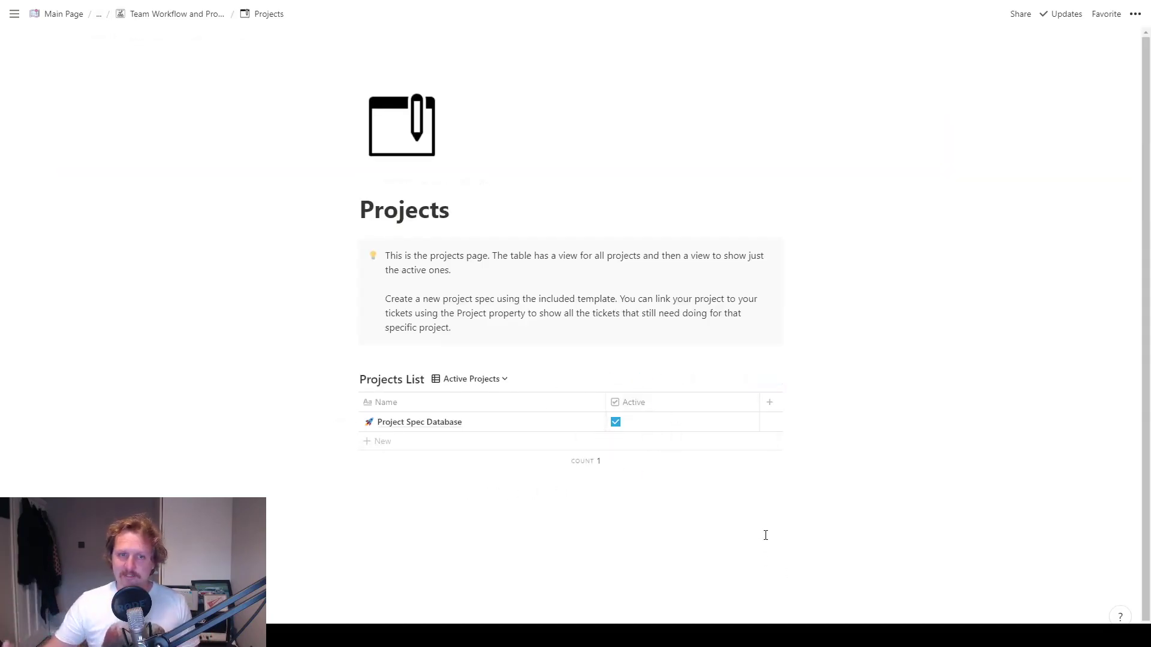
click(581, 423)
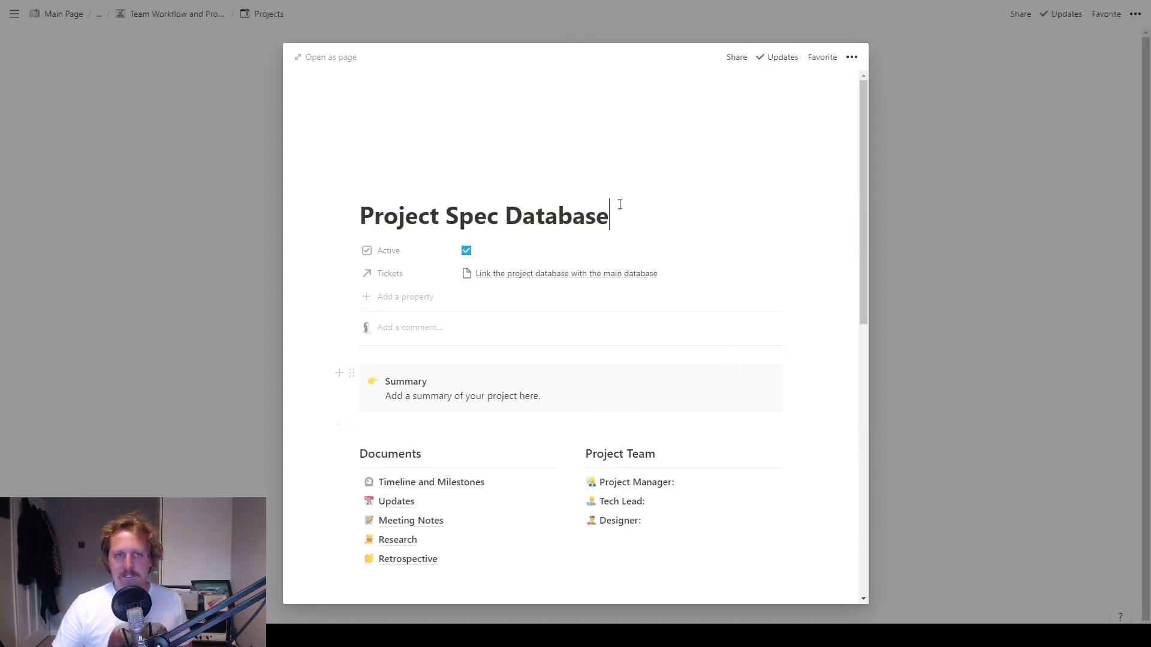
Step: Expand Project Spec Database to a full page and inspect its Tickets table and filters
click(327, 58)
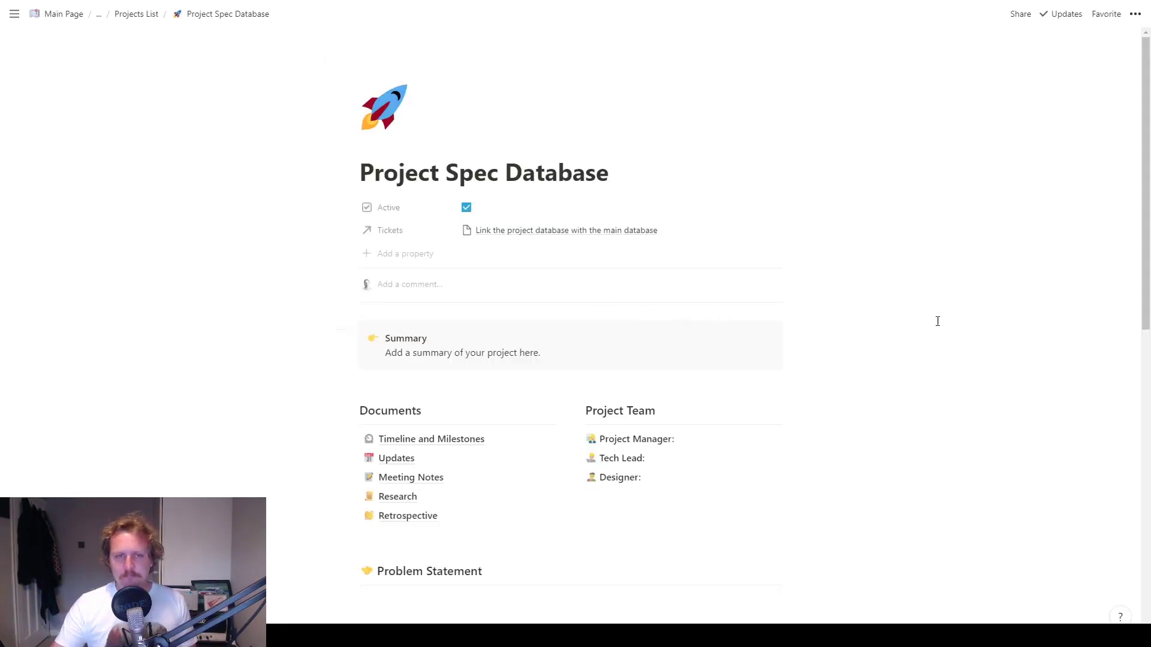
scroll(937, 321, down, 10)
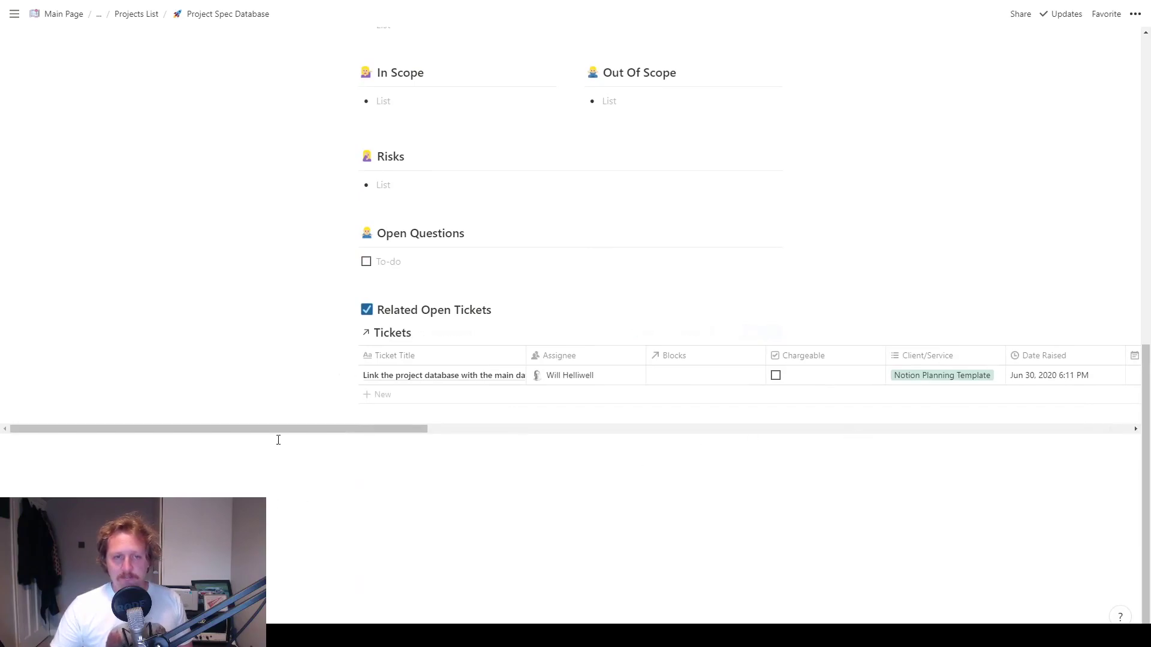
drag(368, 437, 411, 429)
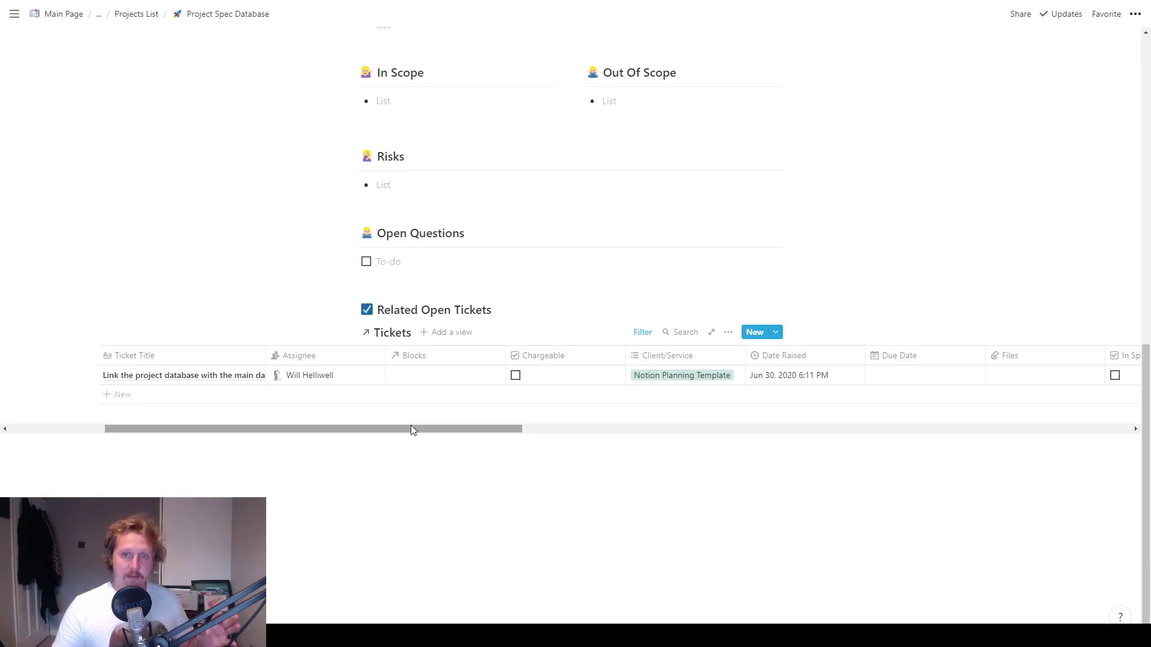
drag(411, 429, 317, 429)
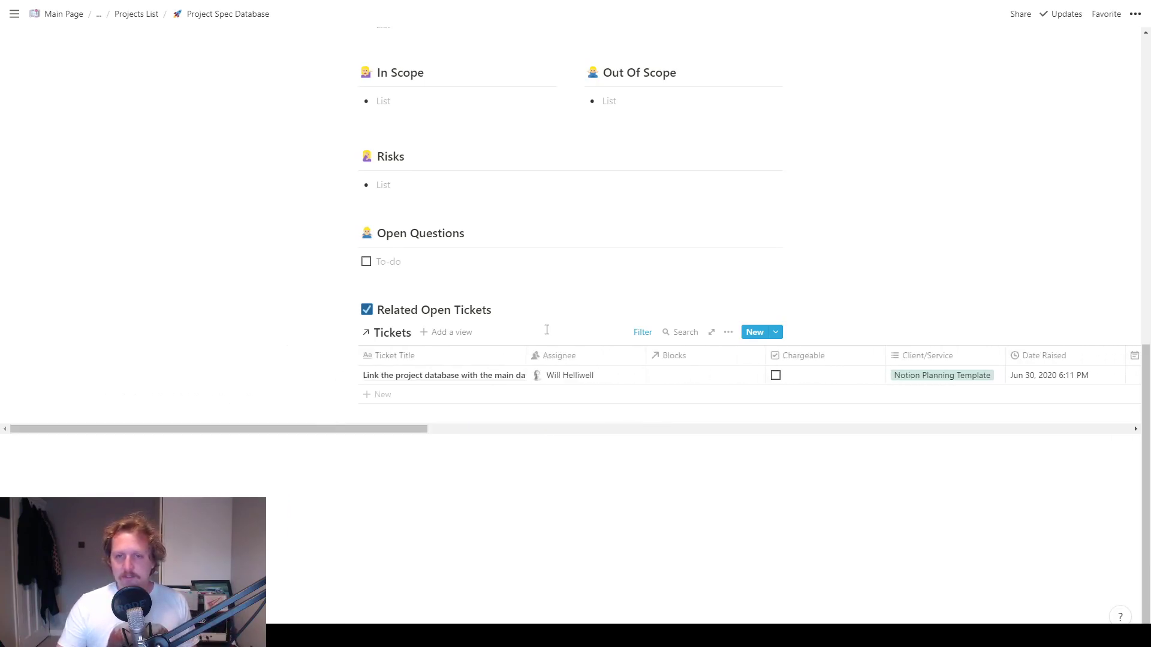
click(641, 332)
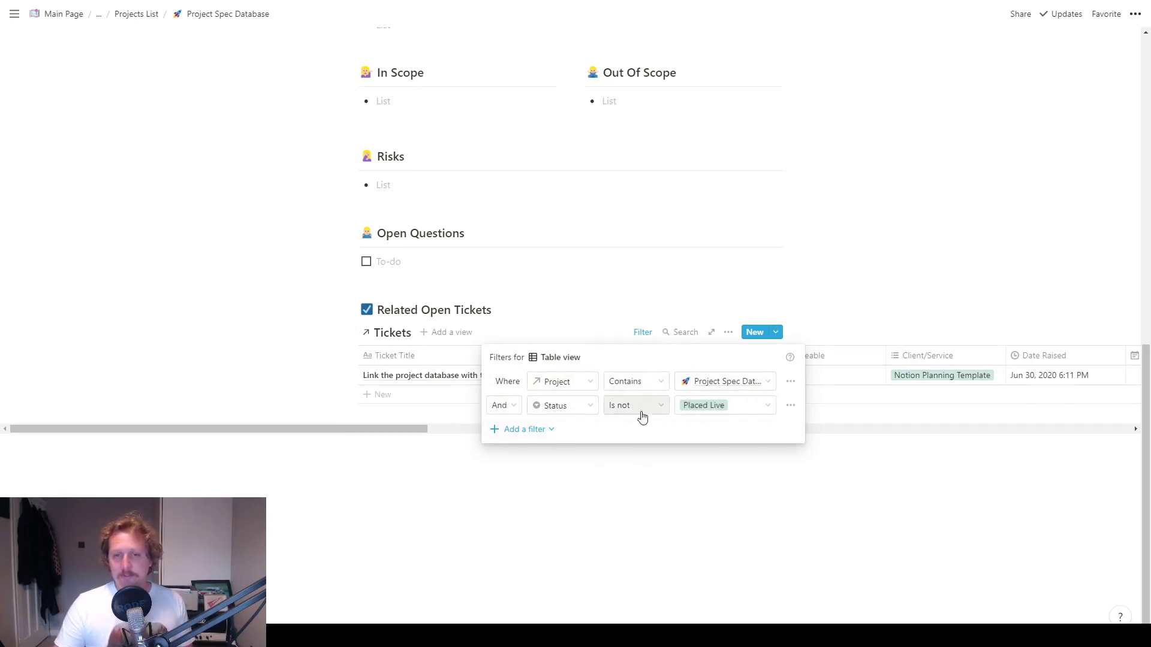
click(681, 493)
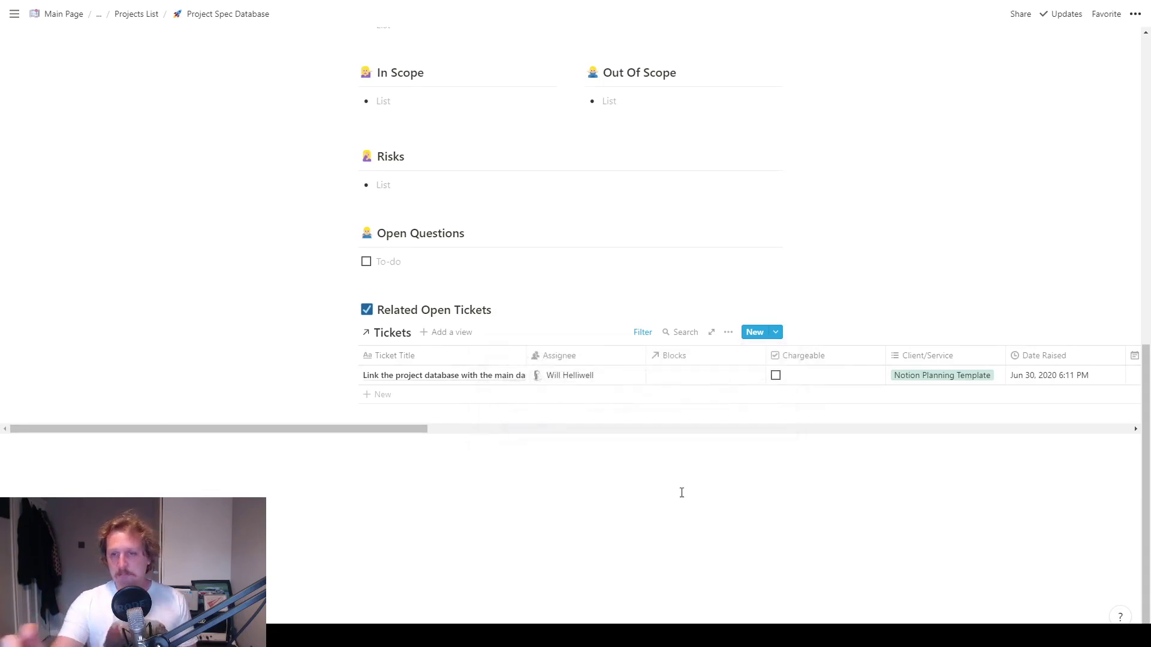
drag(398, 429, 472, 432)
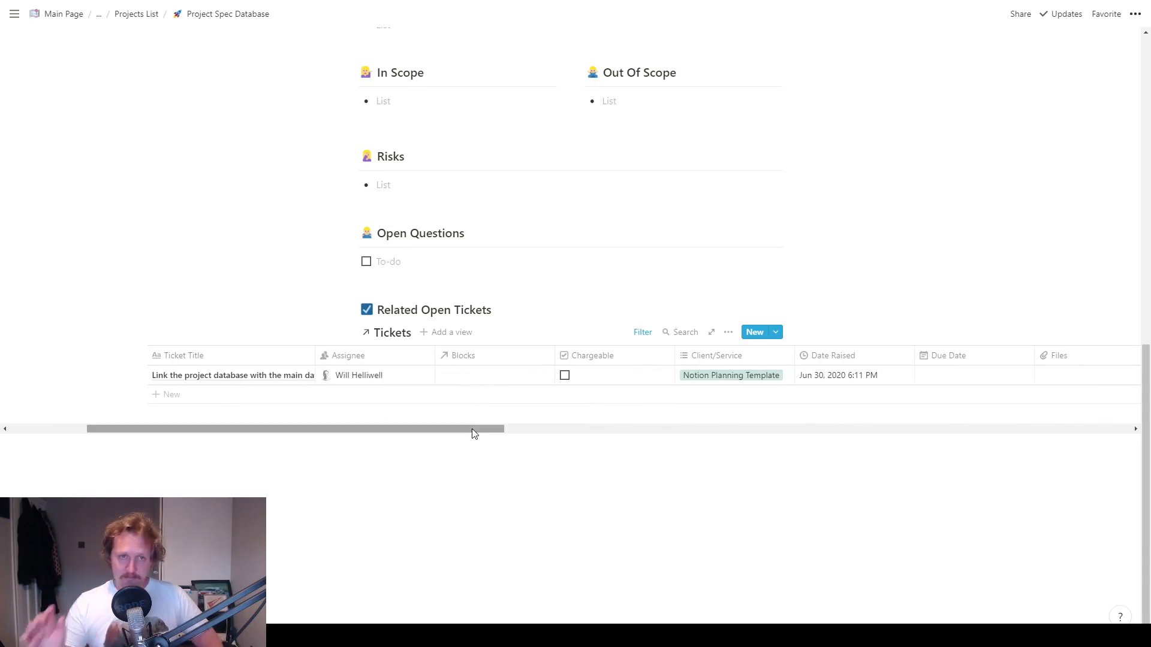
scroll(758, 324, up, 10)
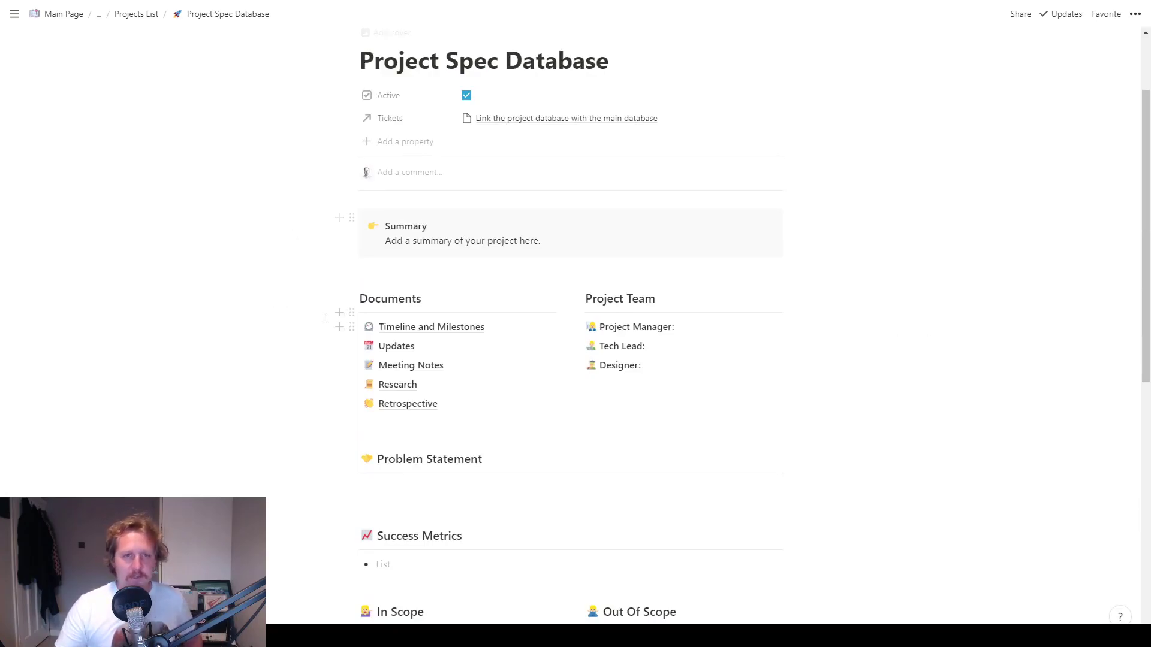
click(566, 241)
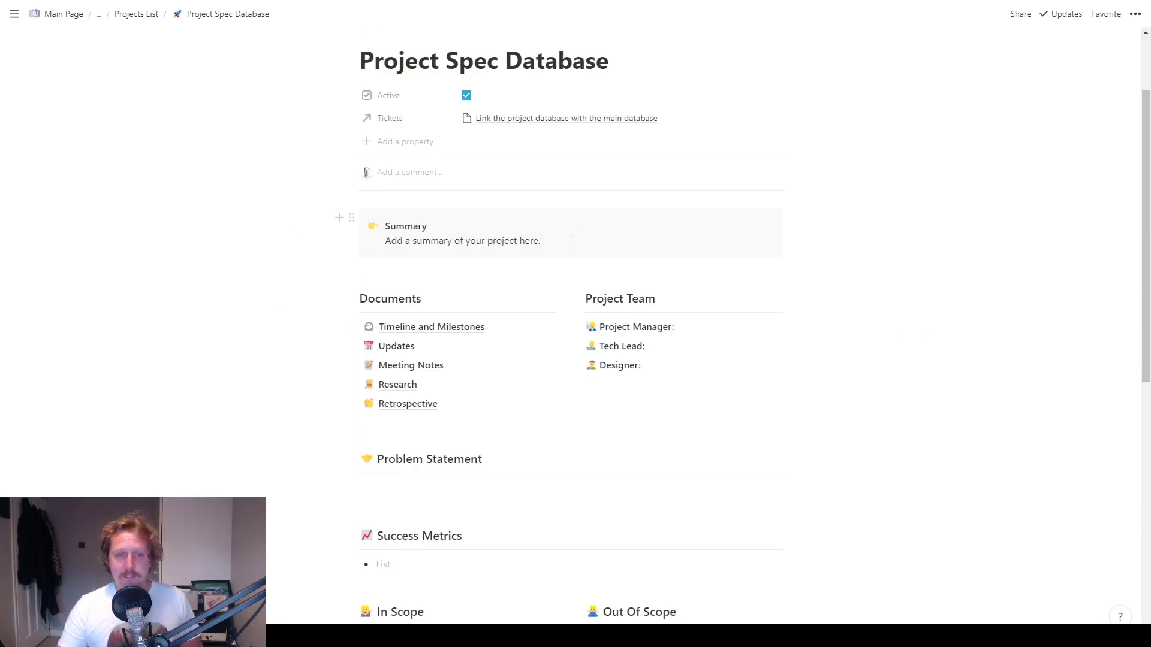
click(441, 327)
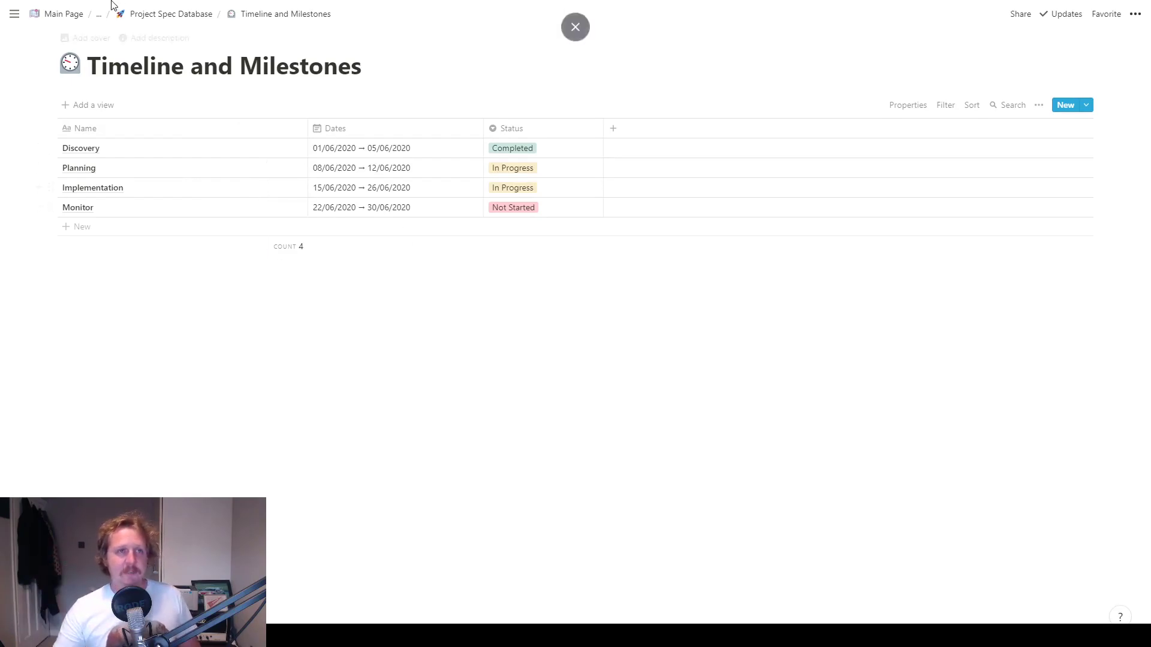
click(147, 15)
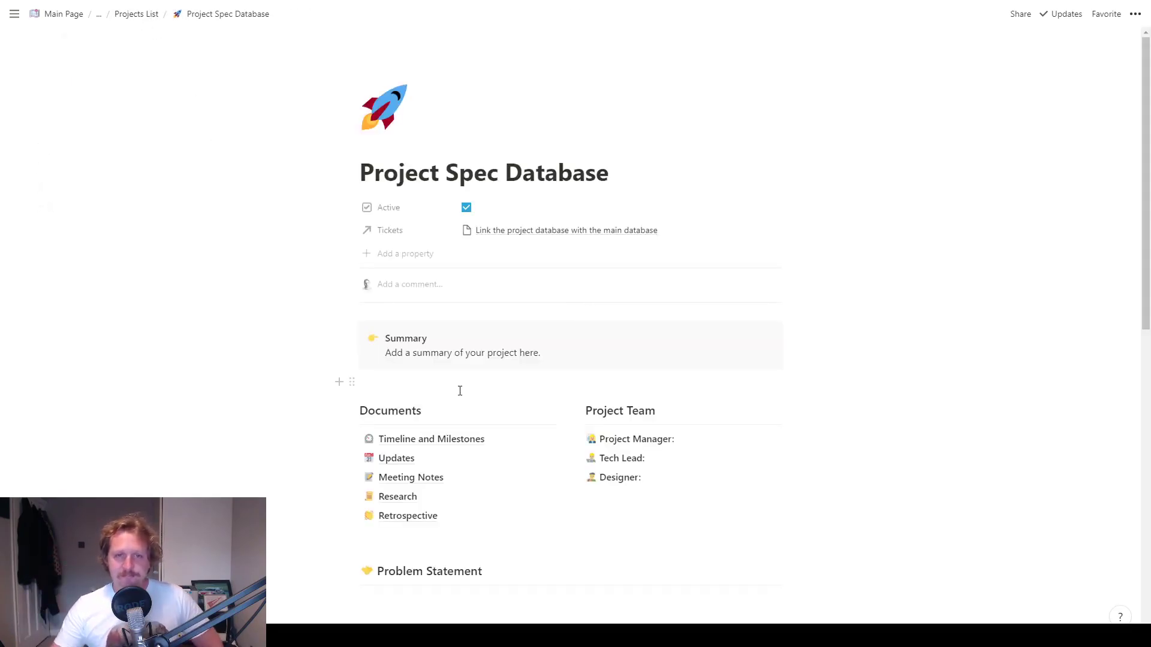
scroll(550, 422, down, 3)
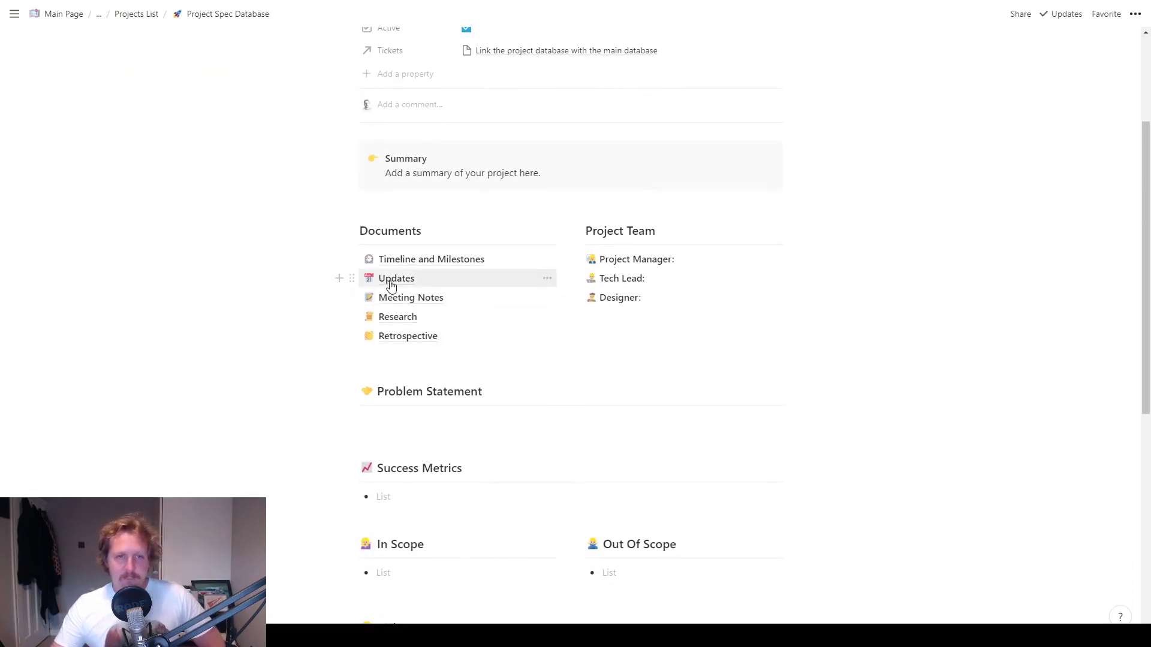
click(393, 279)
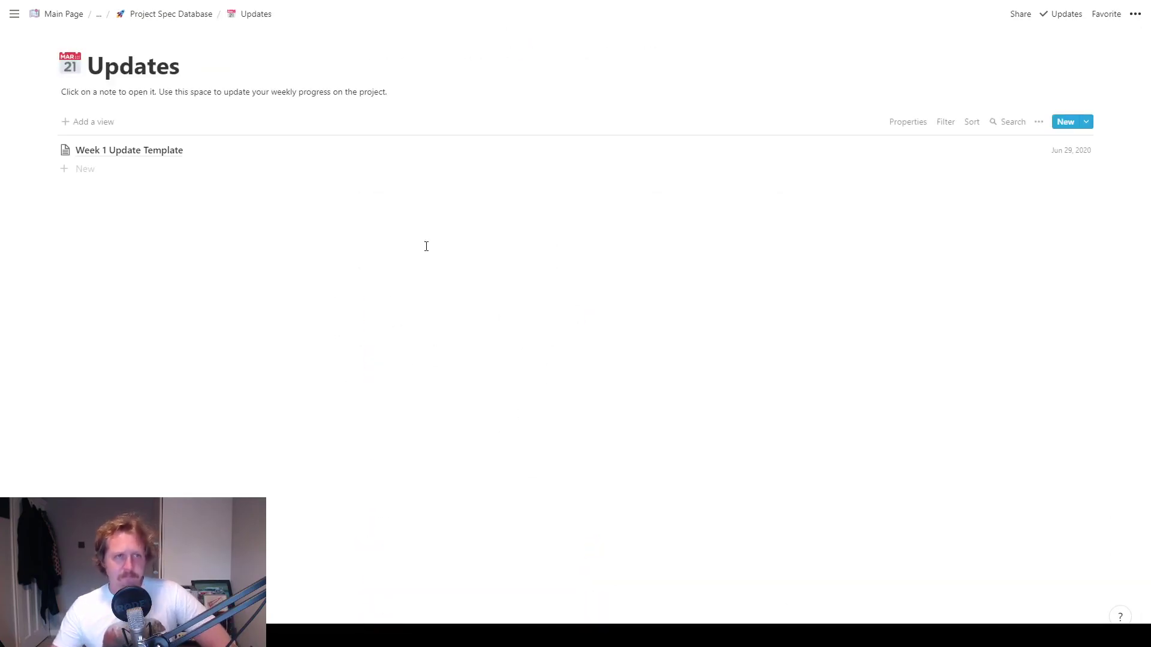
click(147, 159)
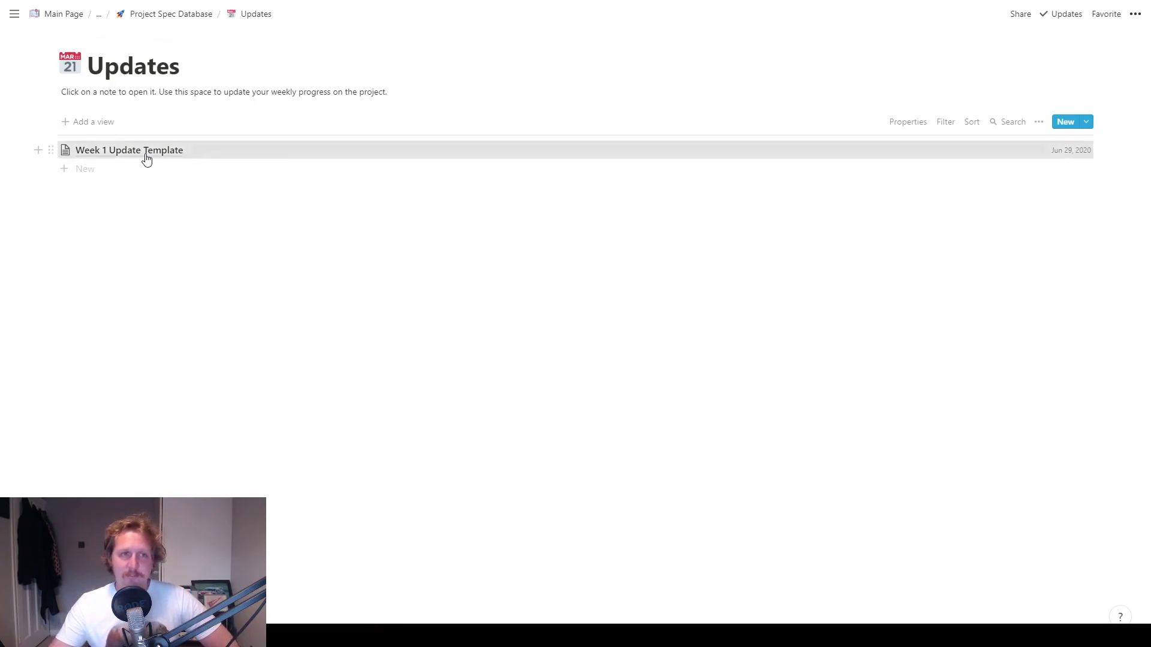
scroll(449, 318, down, 1)
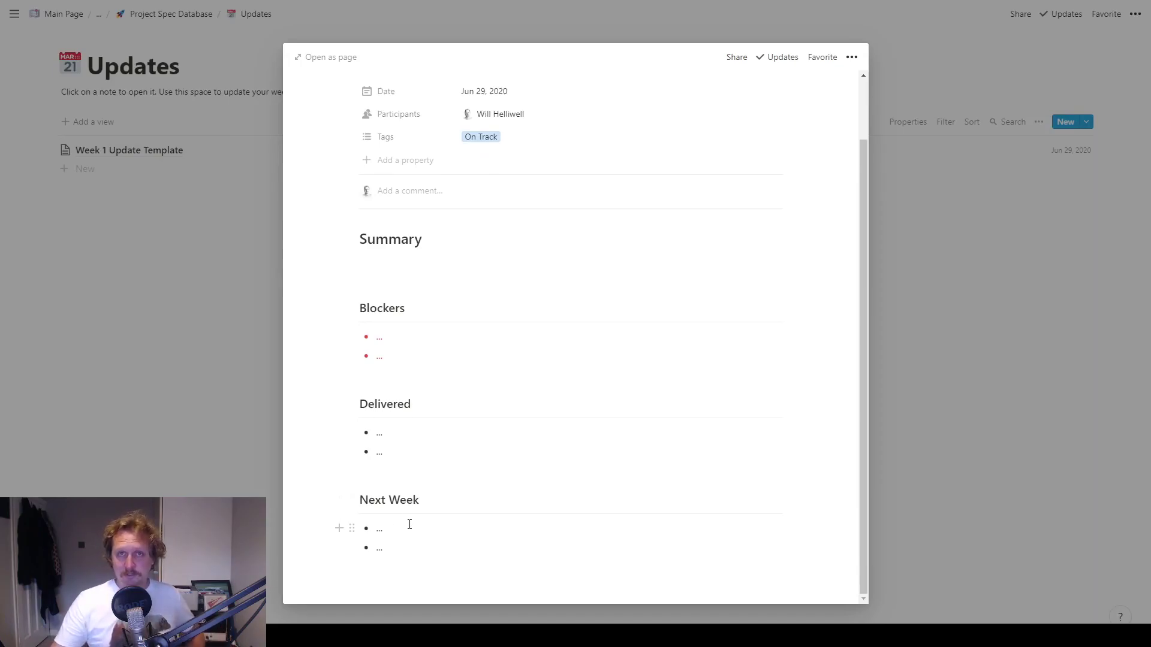
click(199, 386)
click(171, 14)
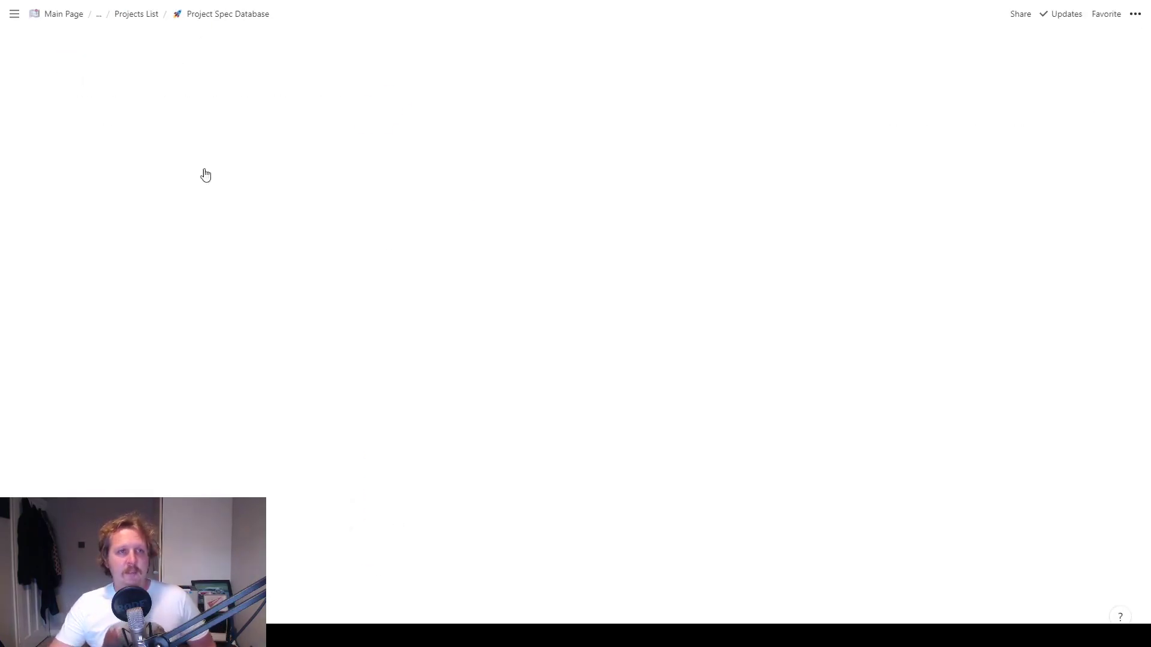
Step: Open Meeting Notes, then the Meeting Template, and view its tag options without changes
scroll(427, 266, down, 3)
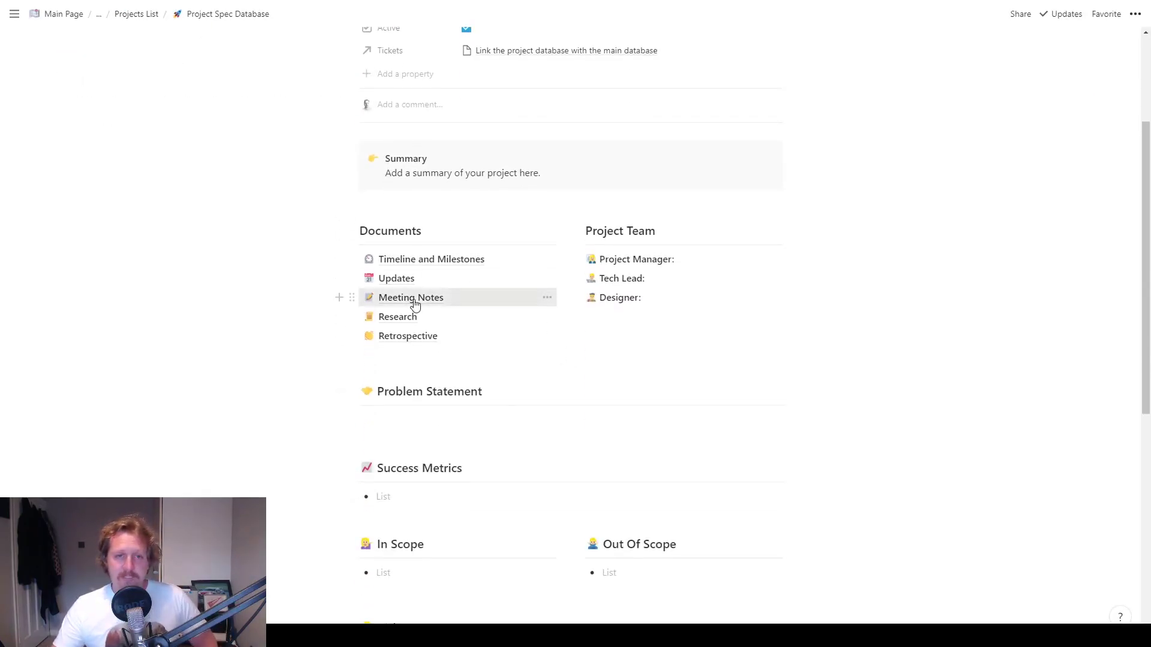
click(415, 300)
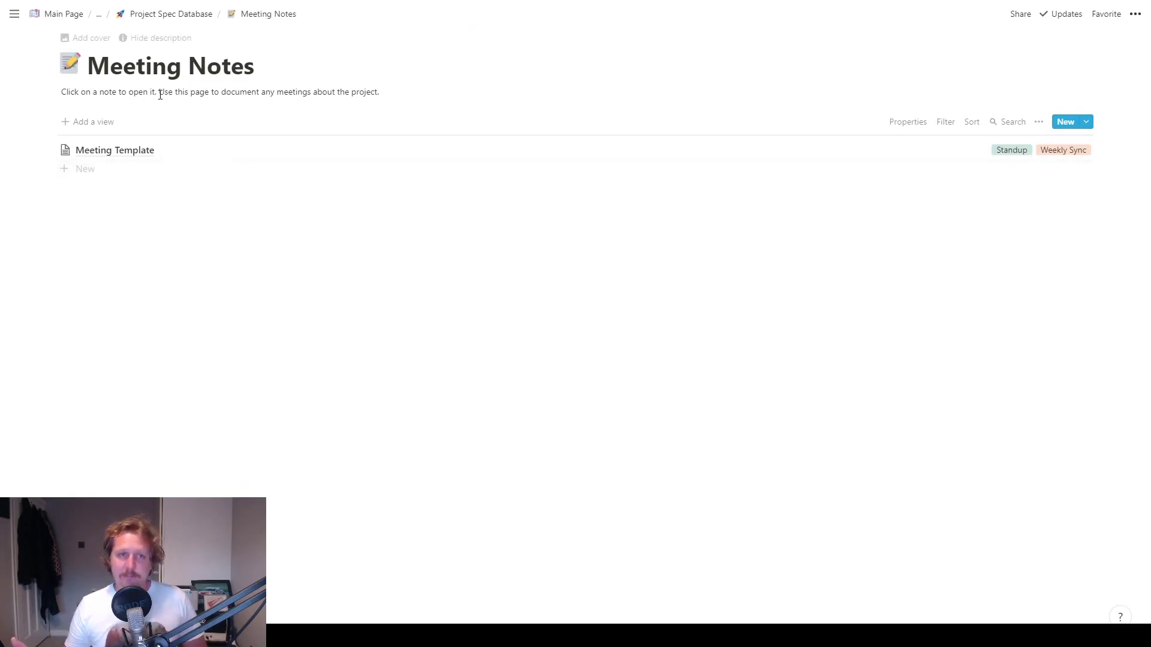
click(127, 151)
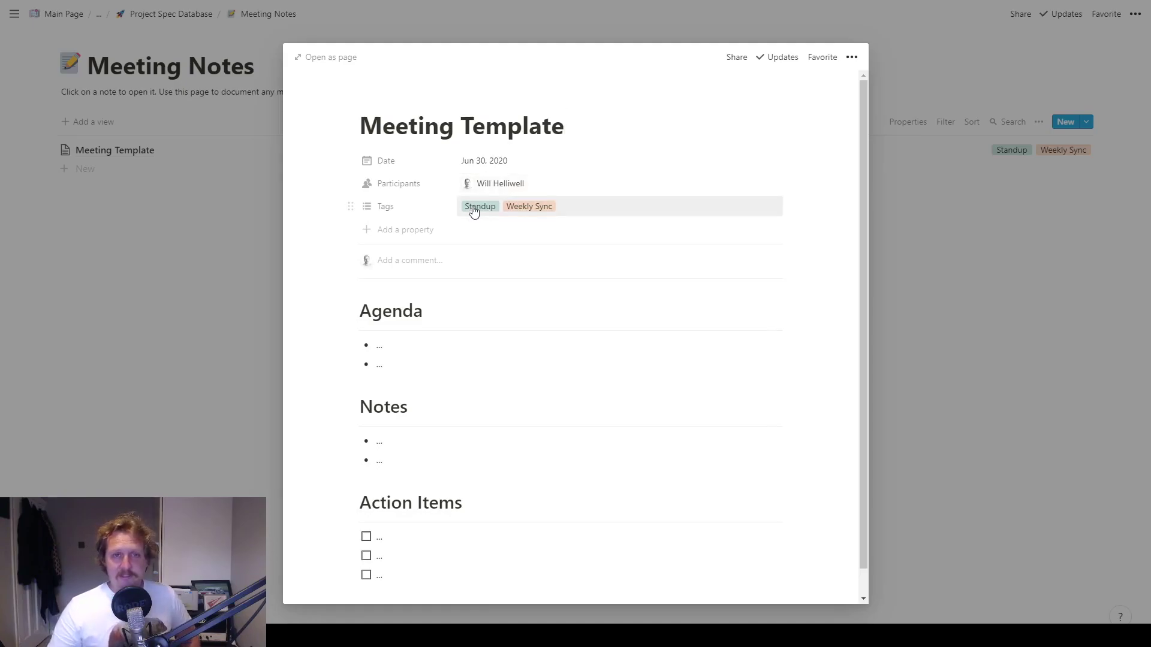
click(597, 208)
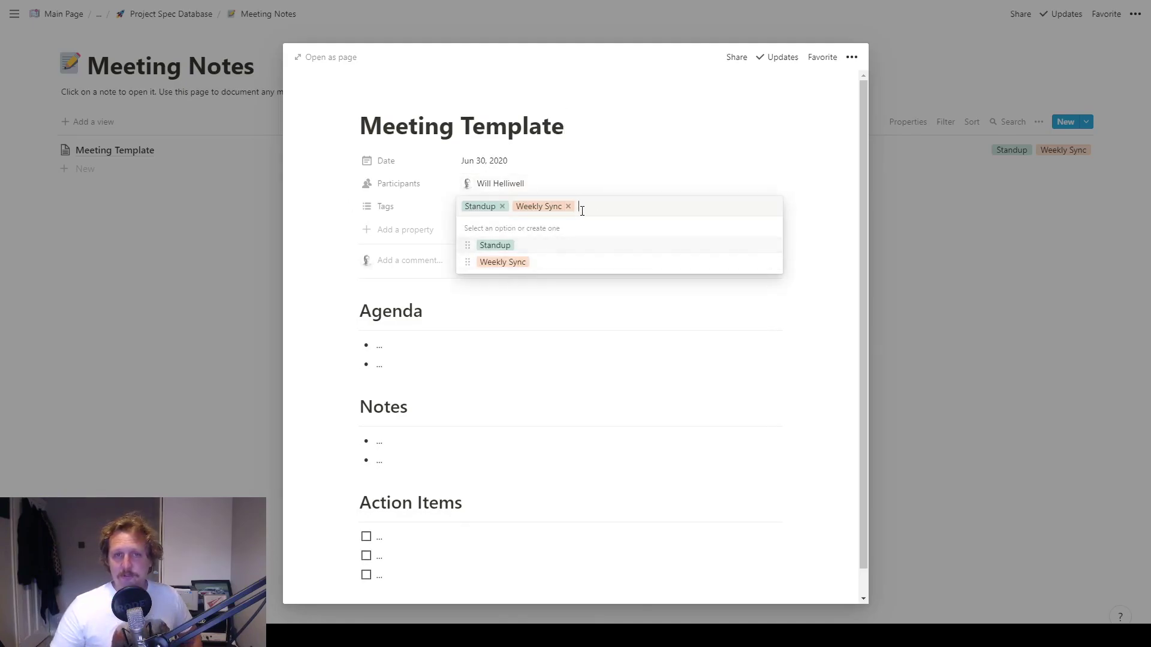
click(805, 226)
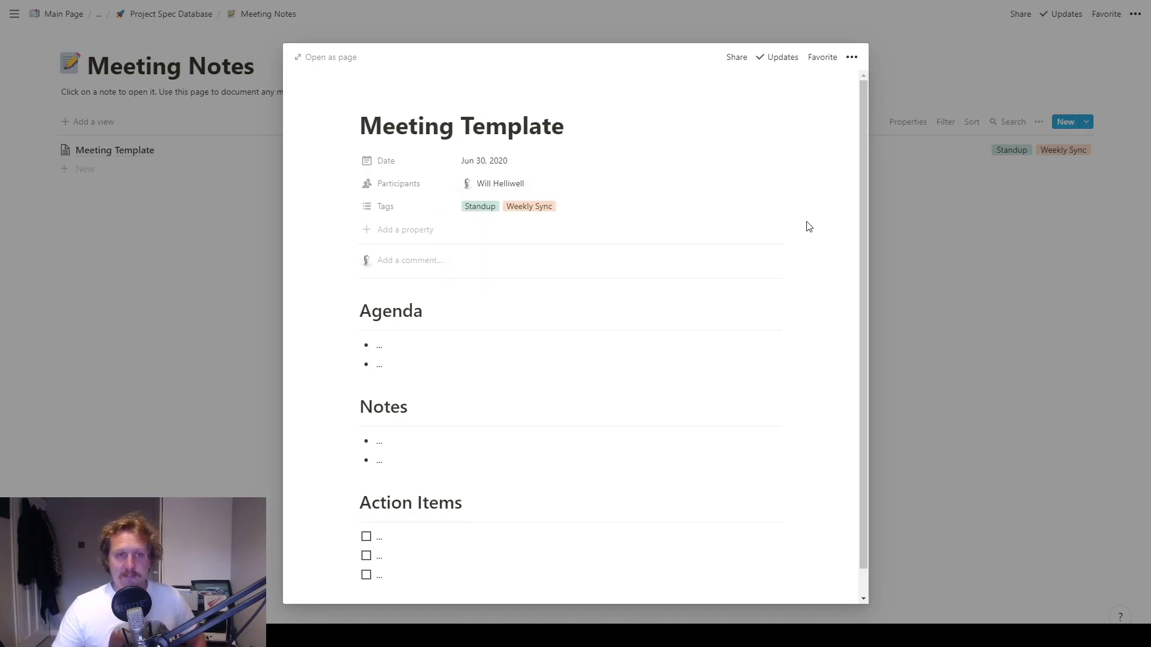
Step: Close the Meeting Template and return to the Project Spec Database page
scroll(745, 258, down, 1)
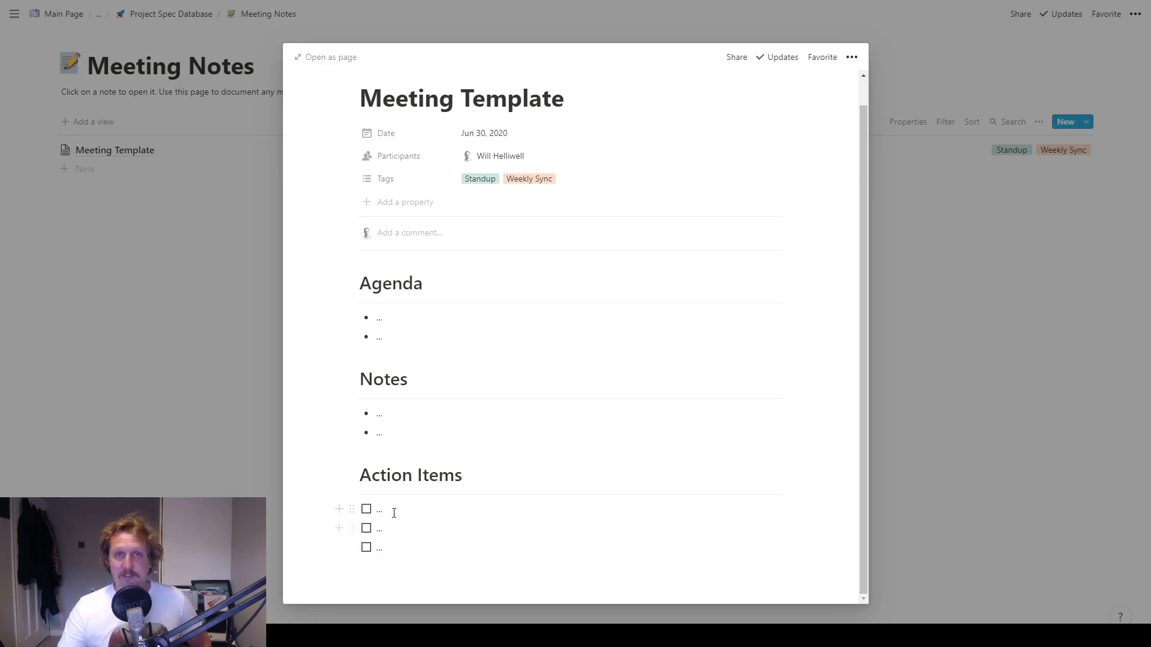
click(196, 315)
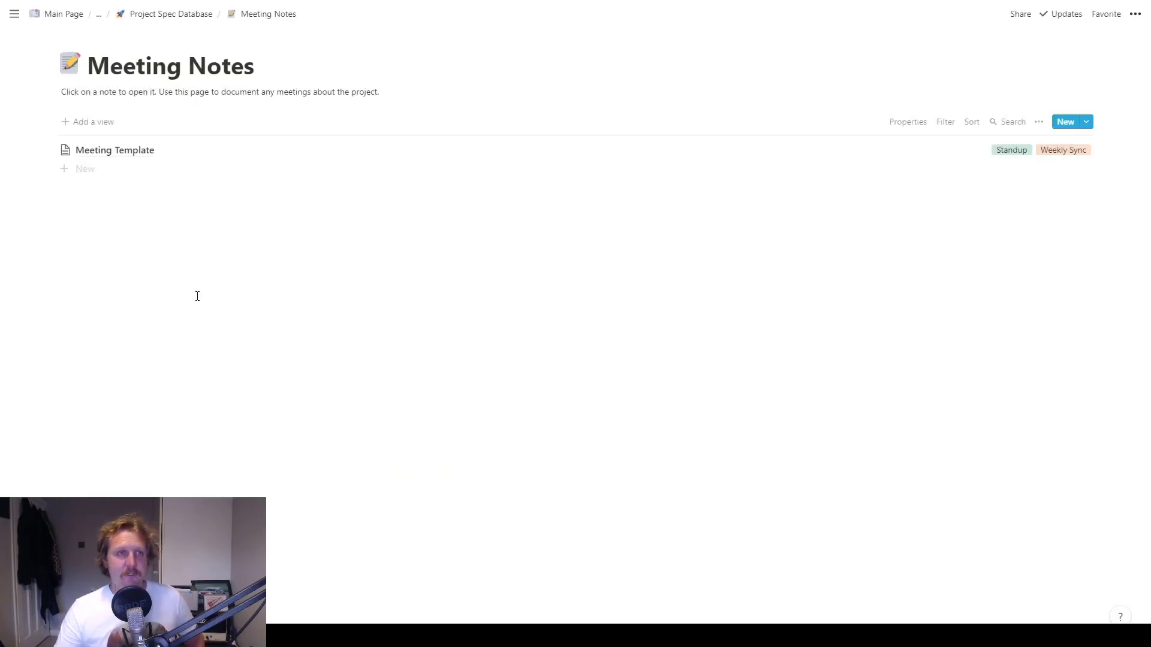
click(185, 16)
scroll(418, 460, down, 3)
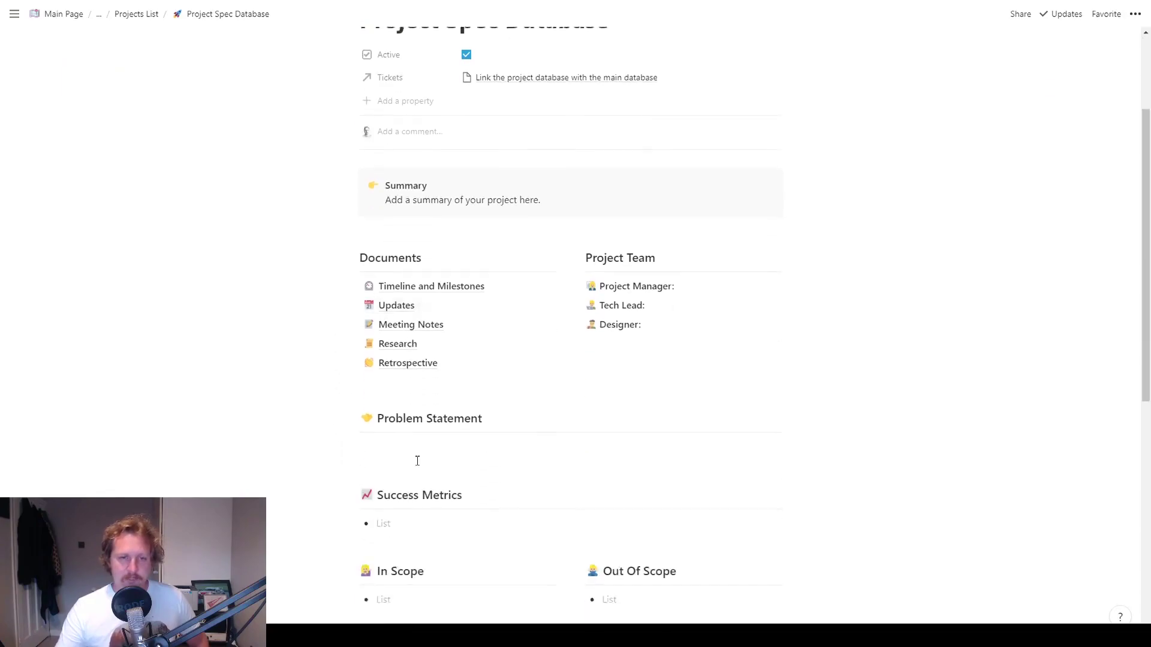
Step: Glance at the Research page, then open Retrospective to its What went right, What went wrong, What we learned and Actions boards
click(401, 317)
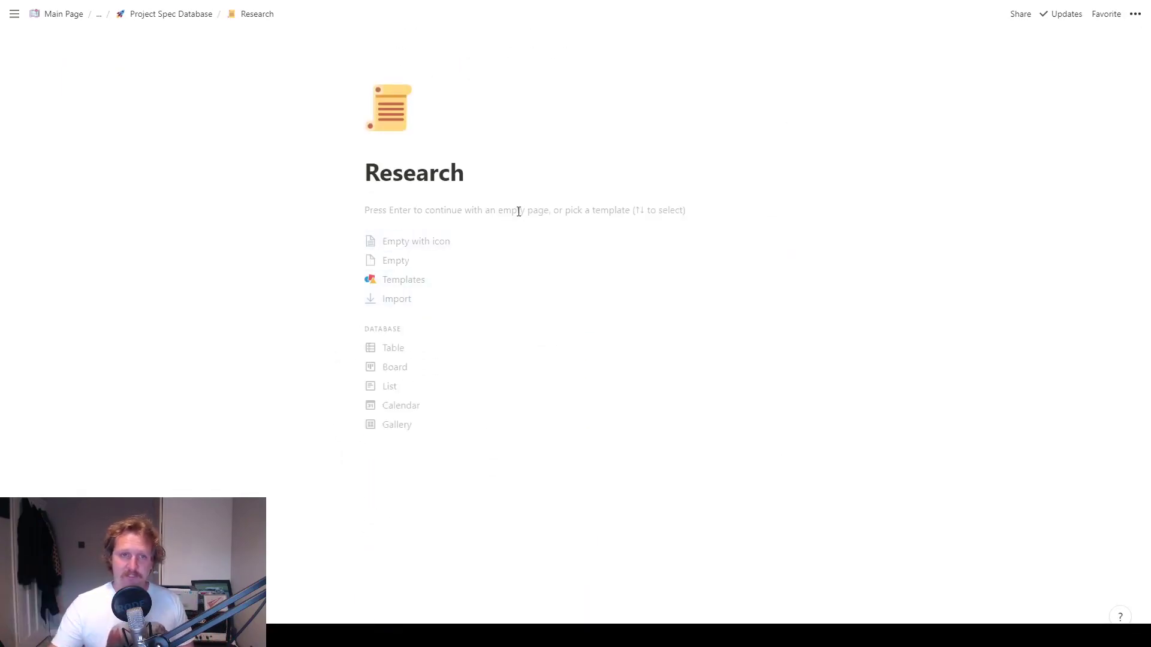
click(181, 16)
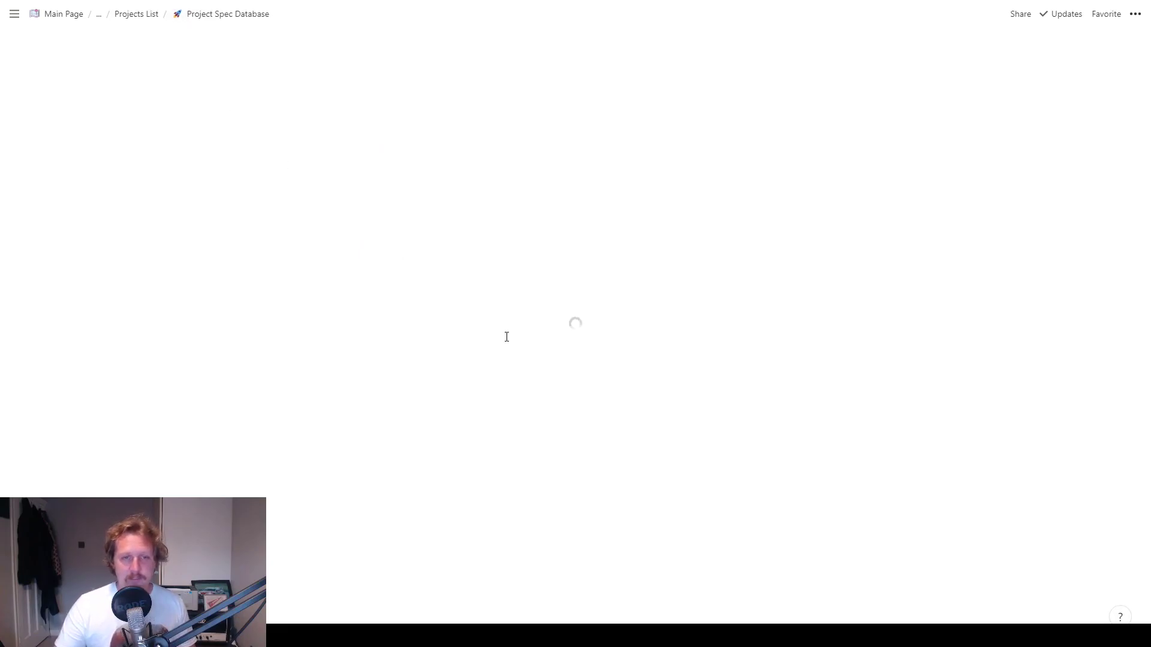
scroll(399, 468, down, 1)
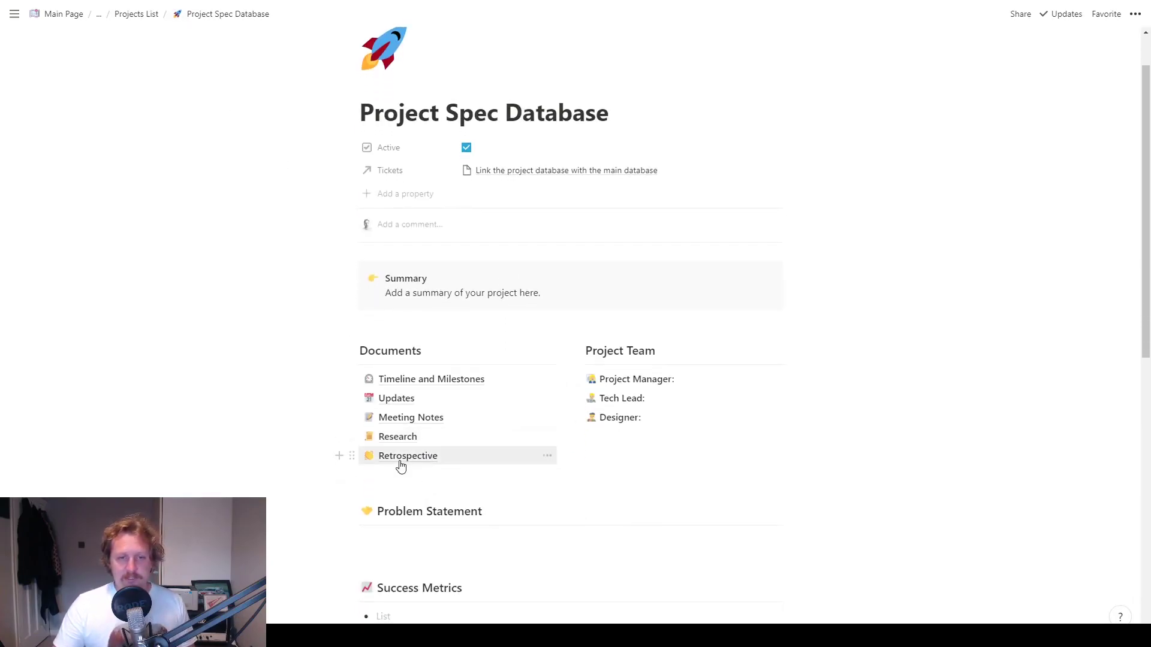
click(400, 457)
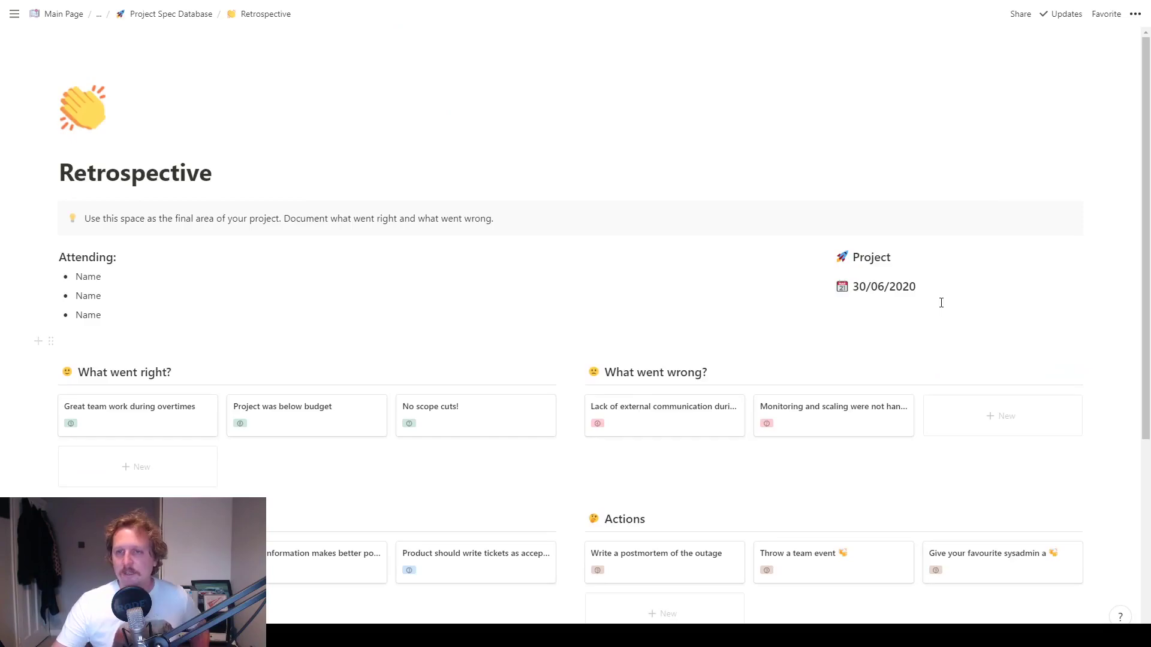
scroll(178, 192, down, 2)
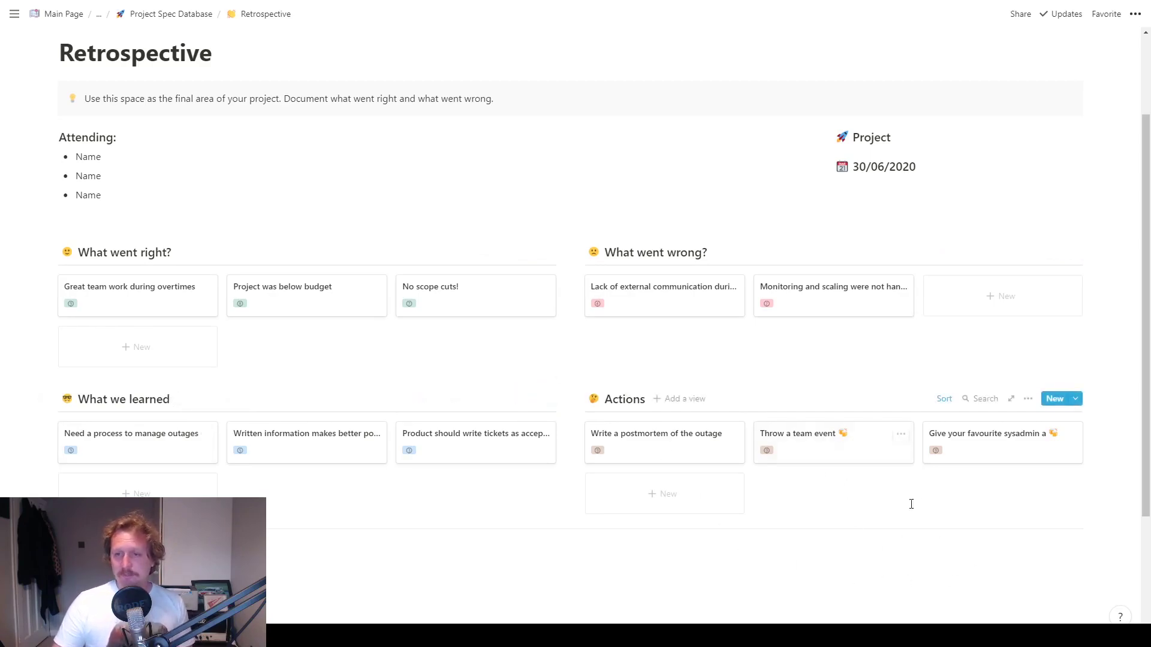
click(984, 445)
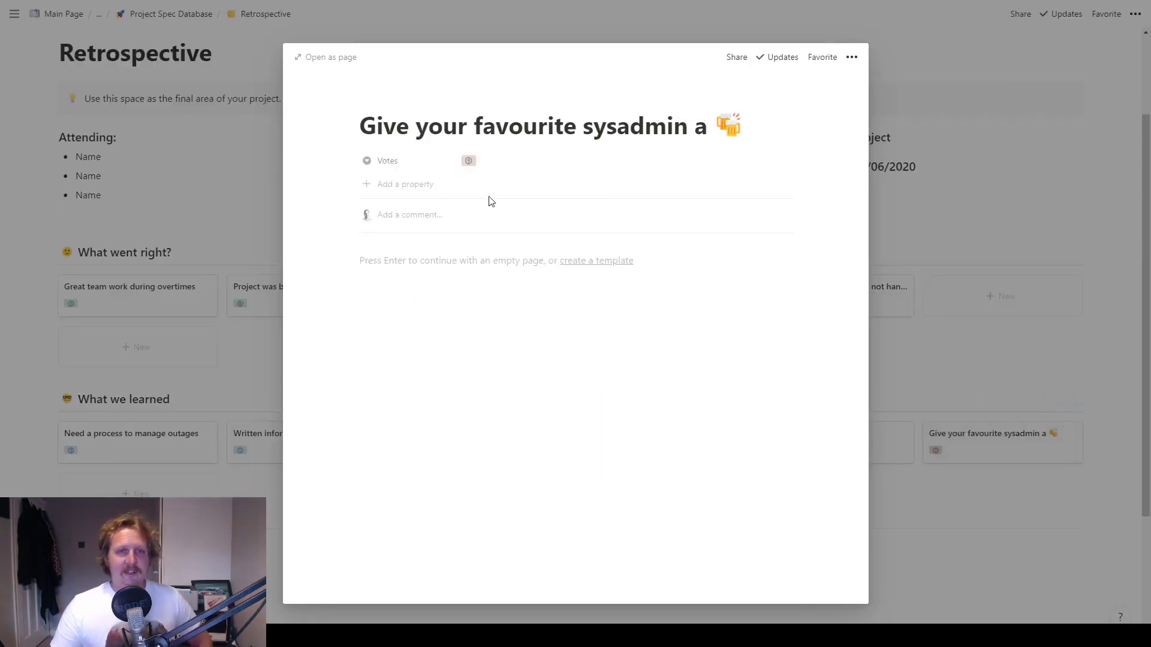
click(503, 160)
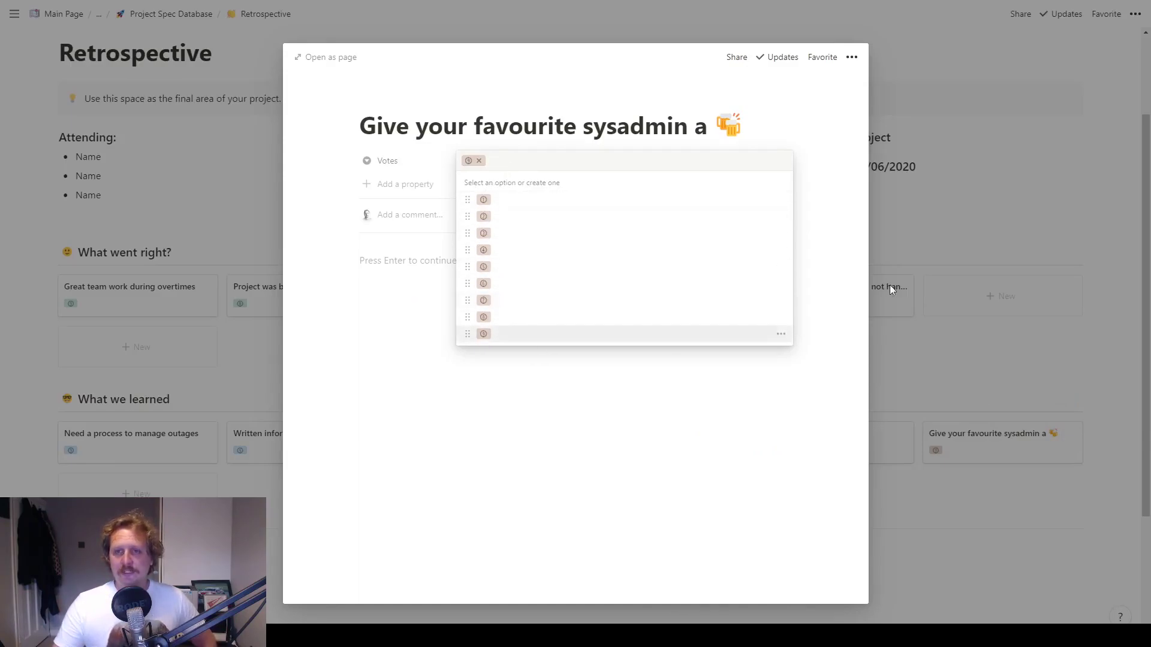
click(898, 243)
click(899, 235)
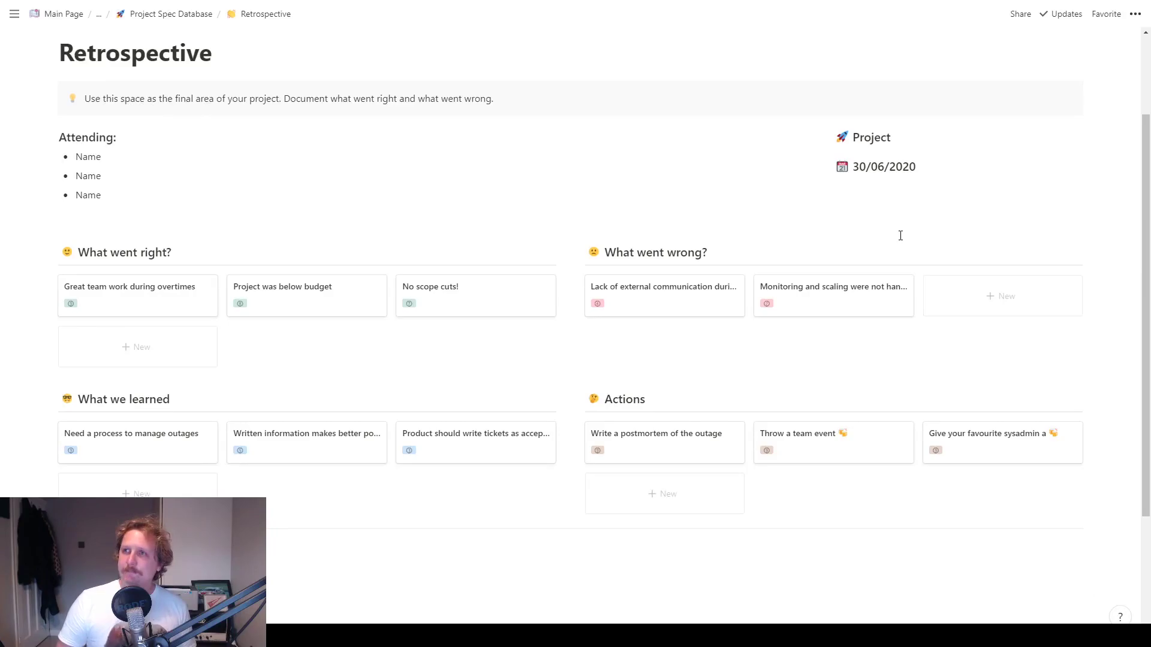
click(959, 454)
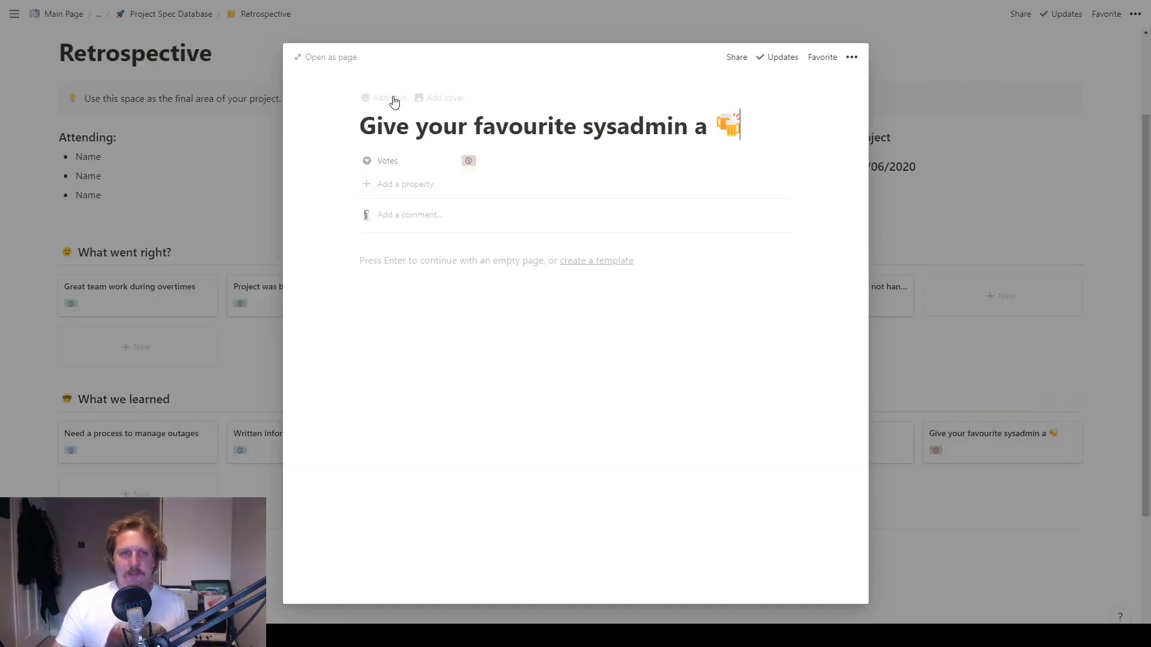
click(492, 171)
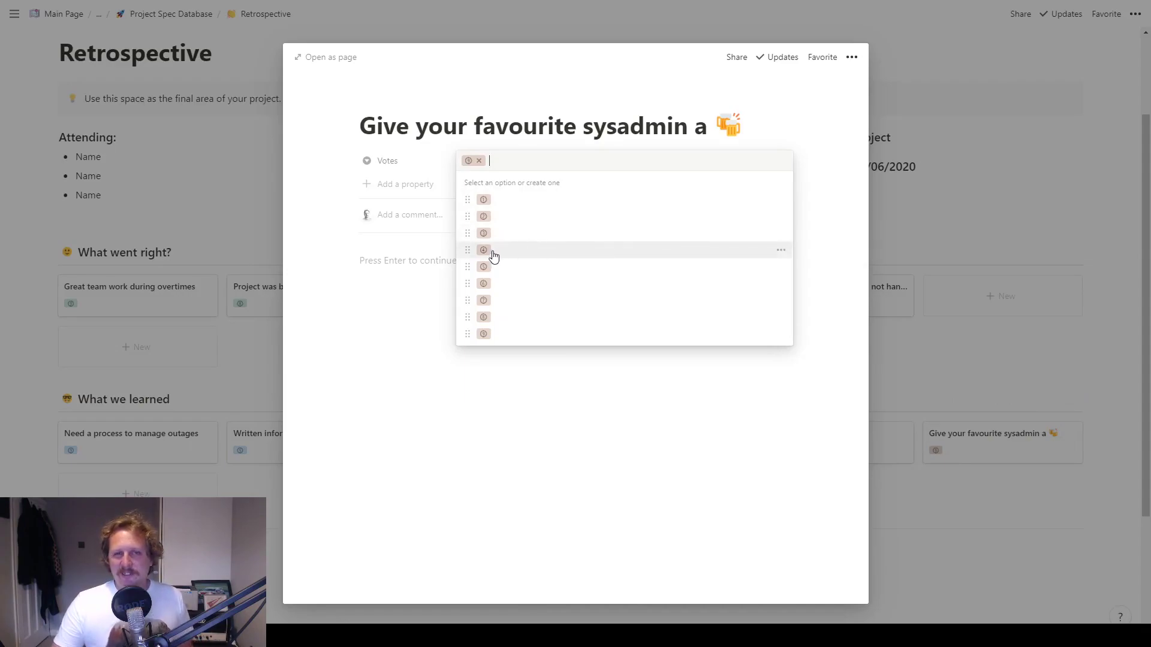
click(956, 403)
click(966, 389)
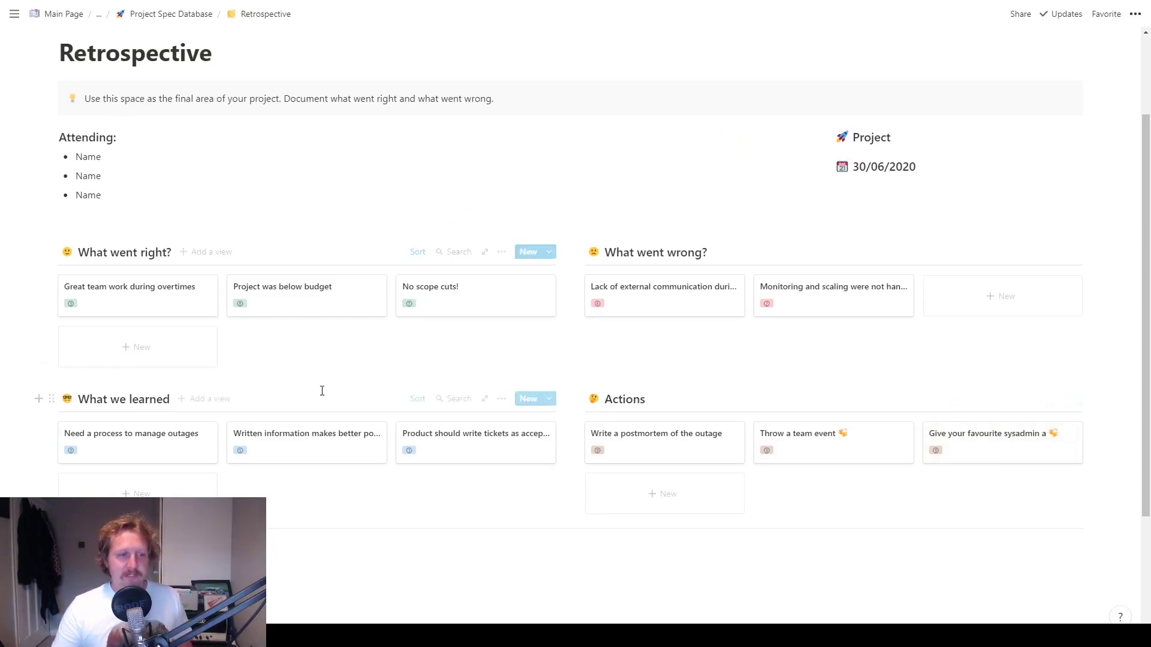
Step: Scroll the Retrospective down to Kudos and back up, then return to the Project Spec Database page
scroll(321, 390, down, 3)
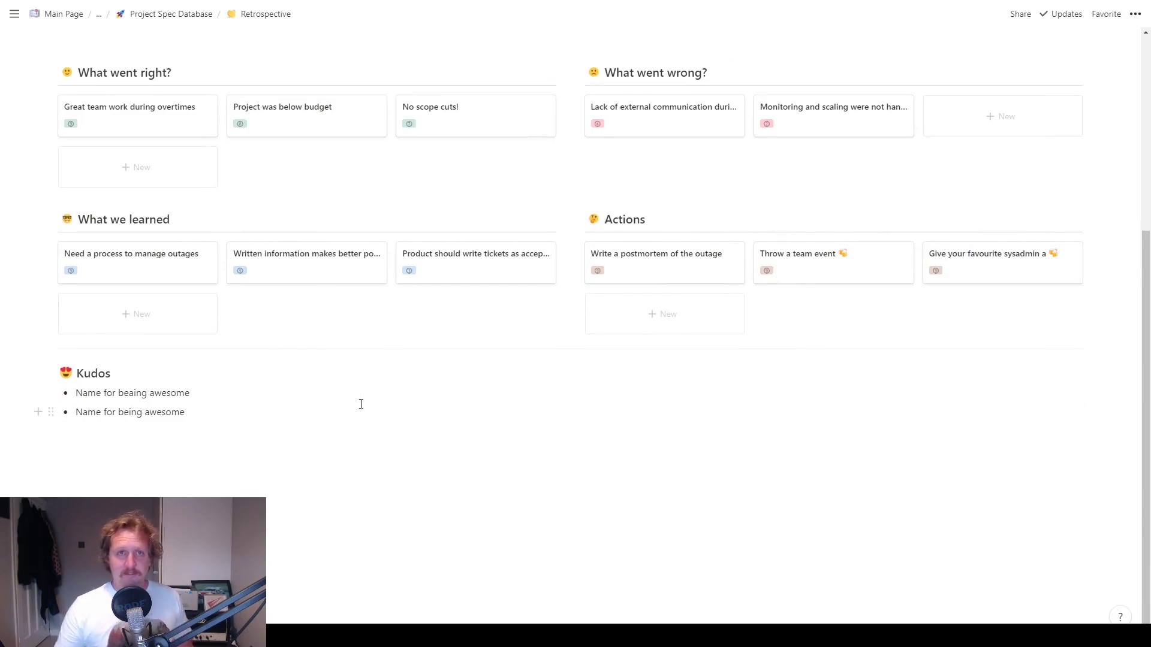
scroll(361, 403, up, 5)
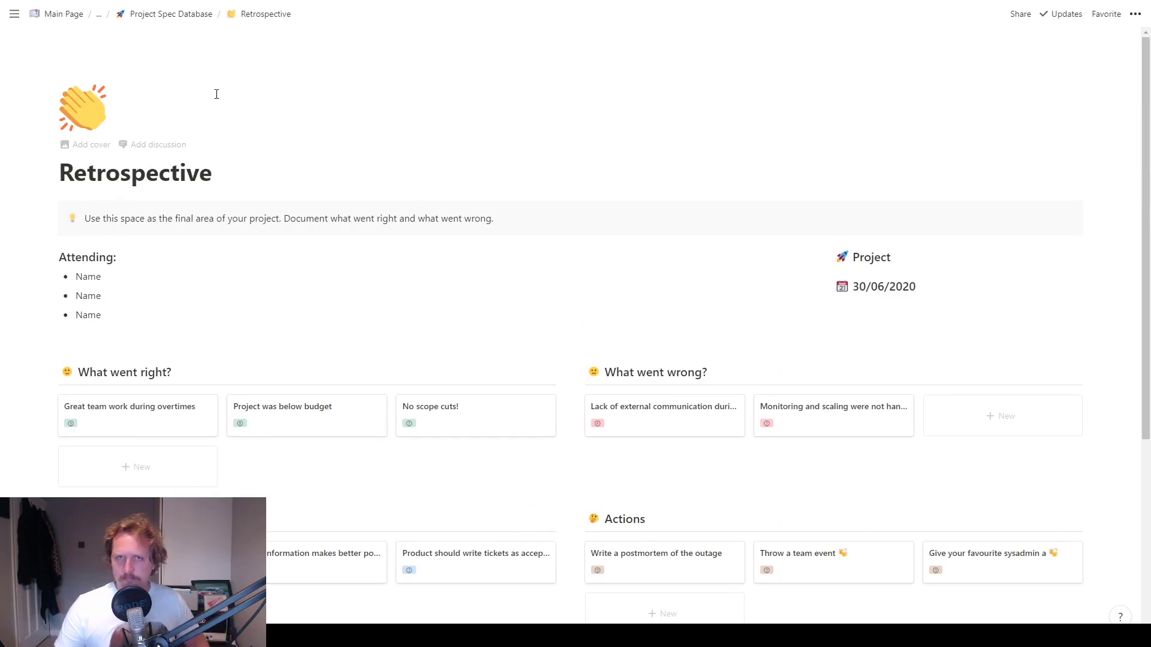
click(153, 17)
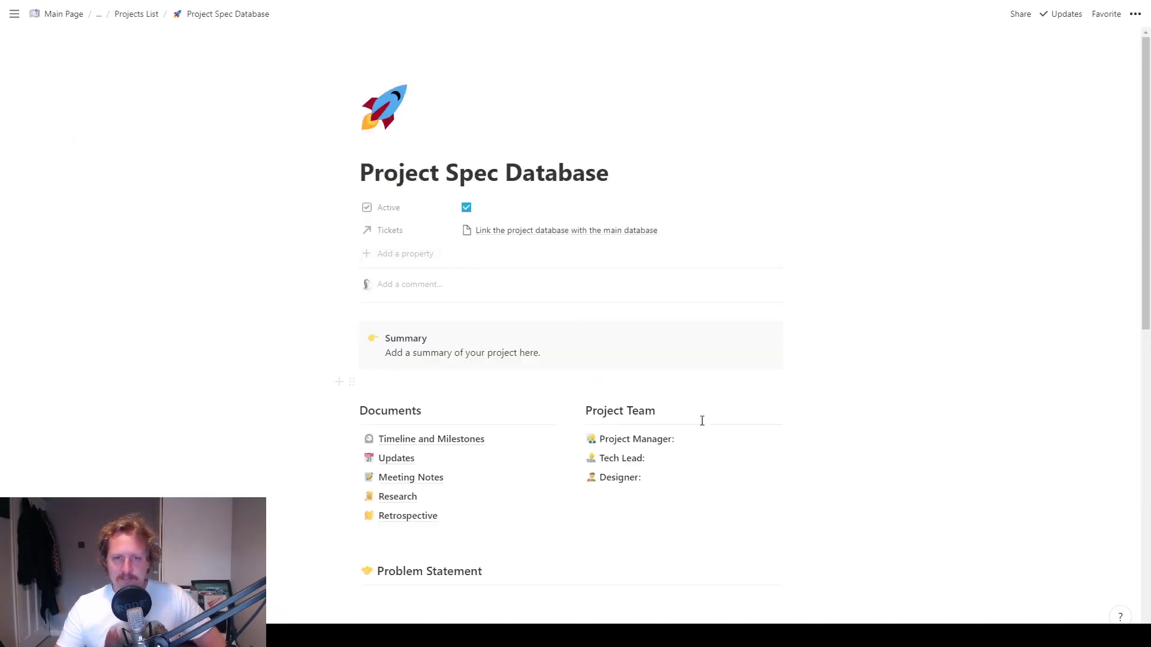
Step: Place the cursor in the Project Team, Problem Statement, Success Metrics, In Scope and Risks sections
scroll(763, 434, down, 3)
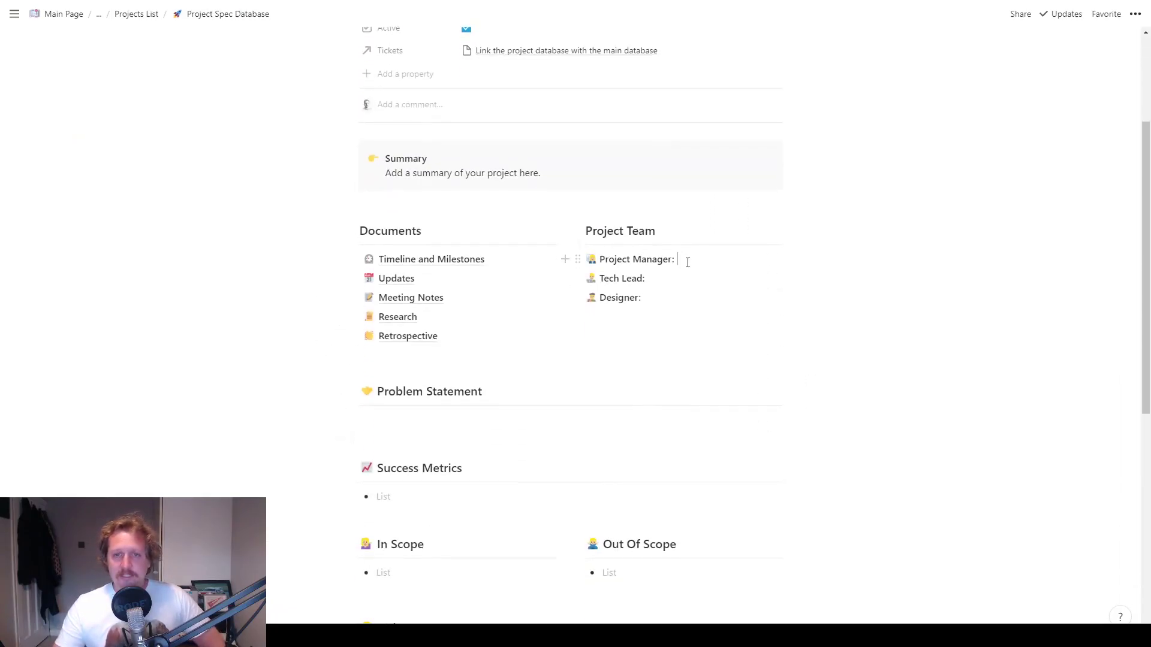
click(672, 283)
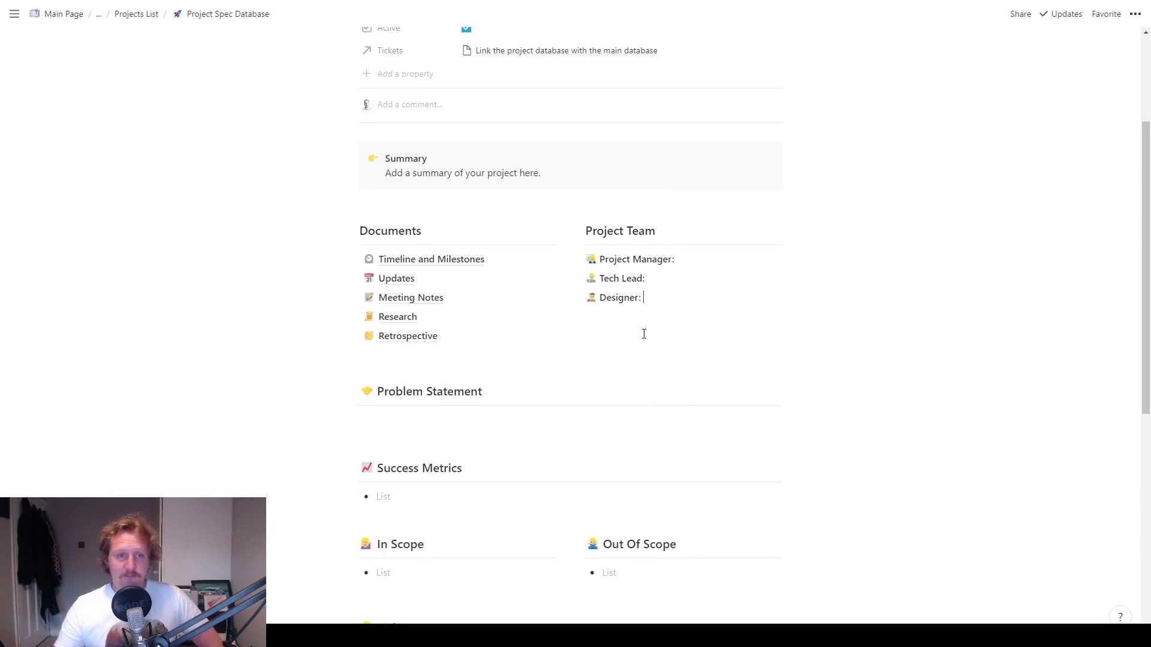
scroll(635, 333, down, 2)
click(461, 293)
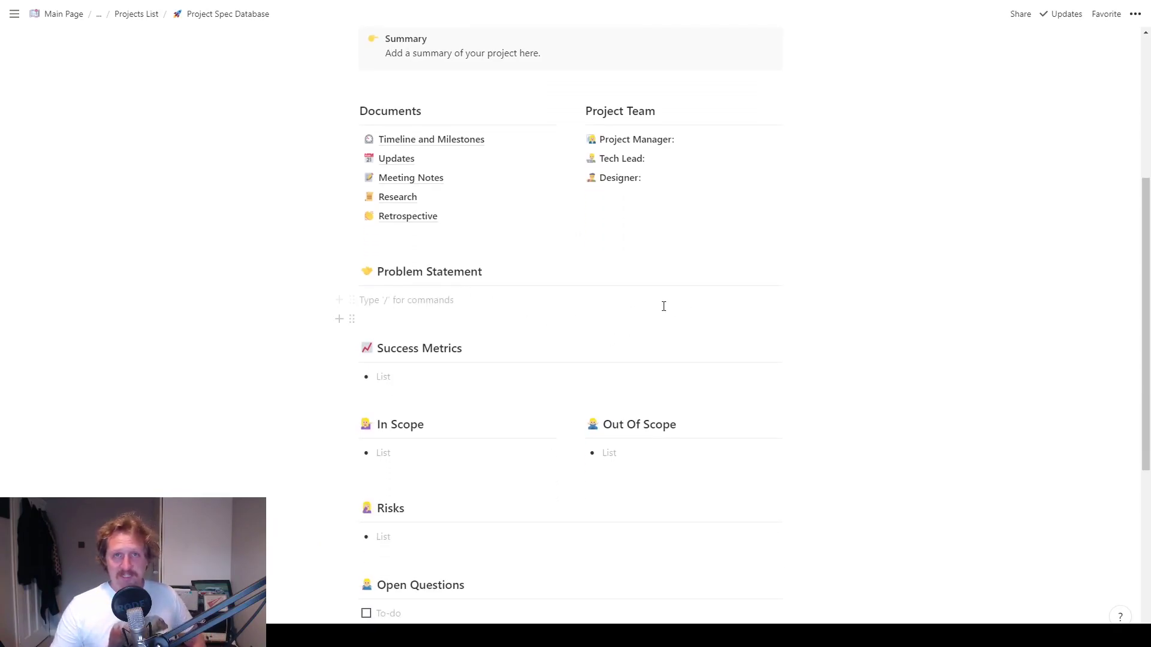
scroll(539, 281, down, 2)
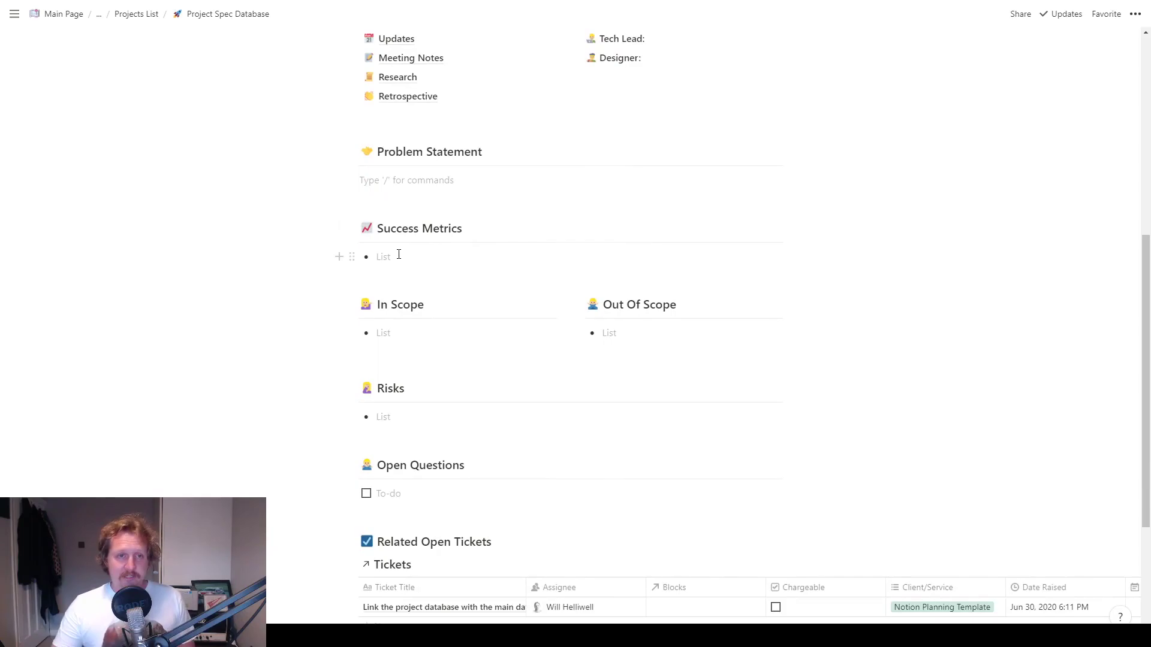
click(398, 254)
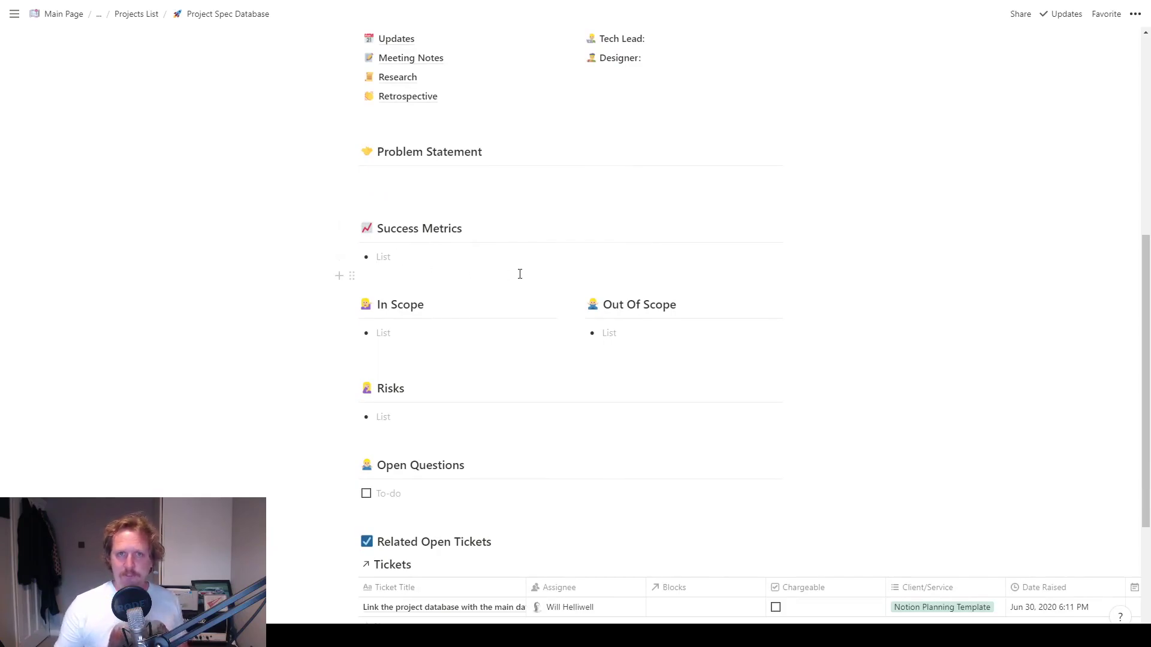
click(397, 329)
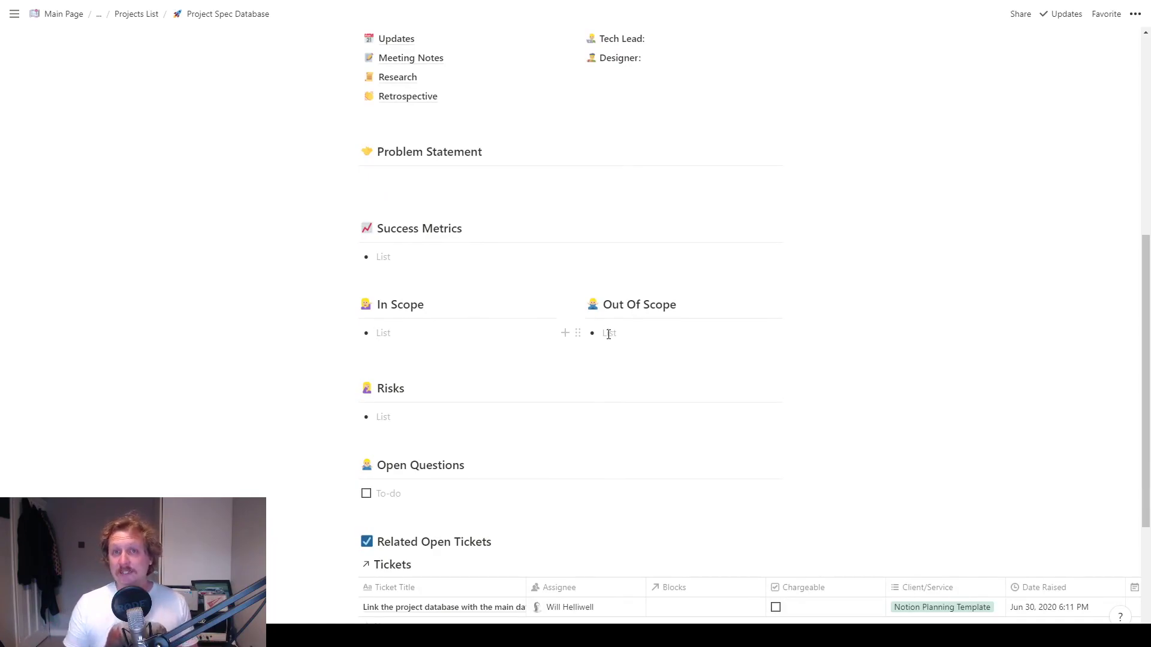
scroll(607, 334, down, 2)
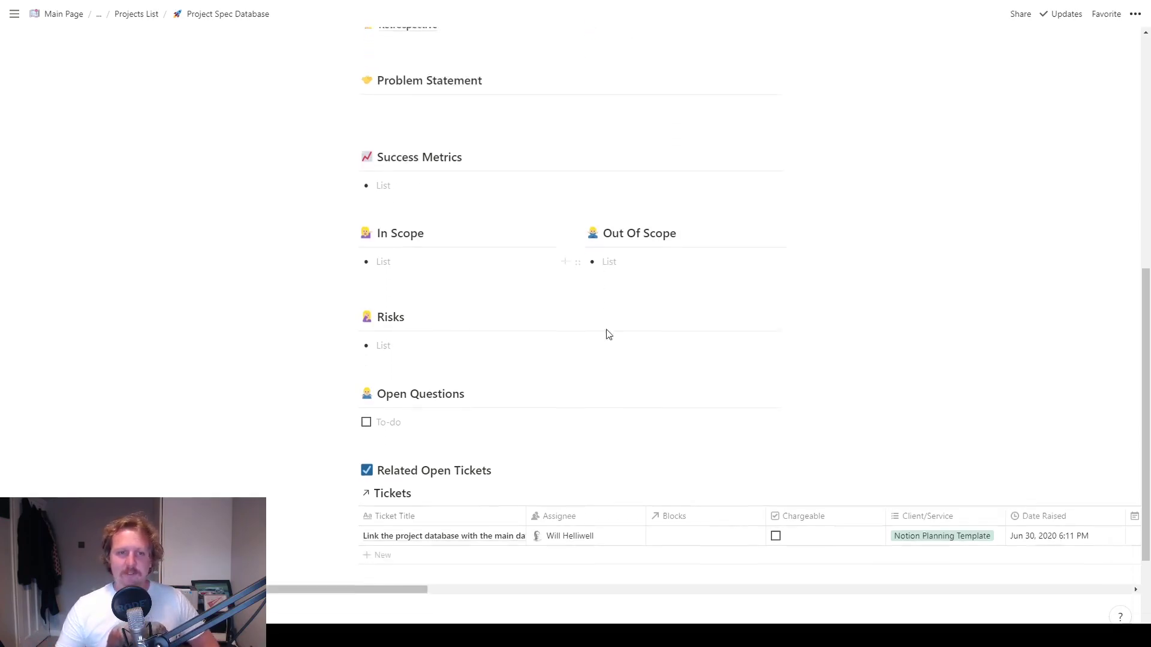
click(392, 296)
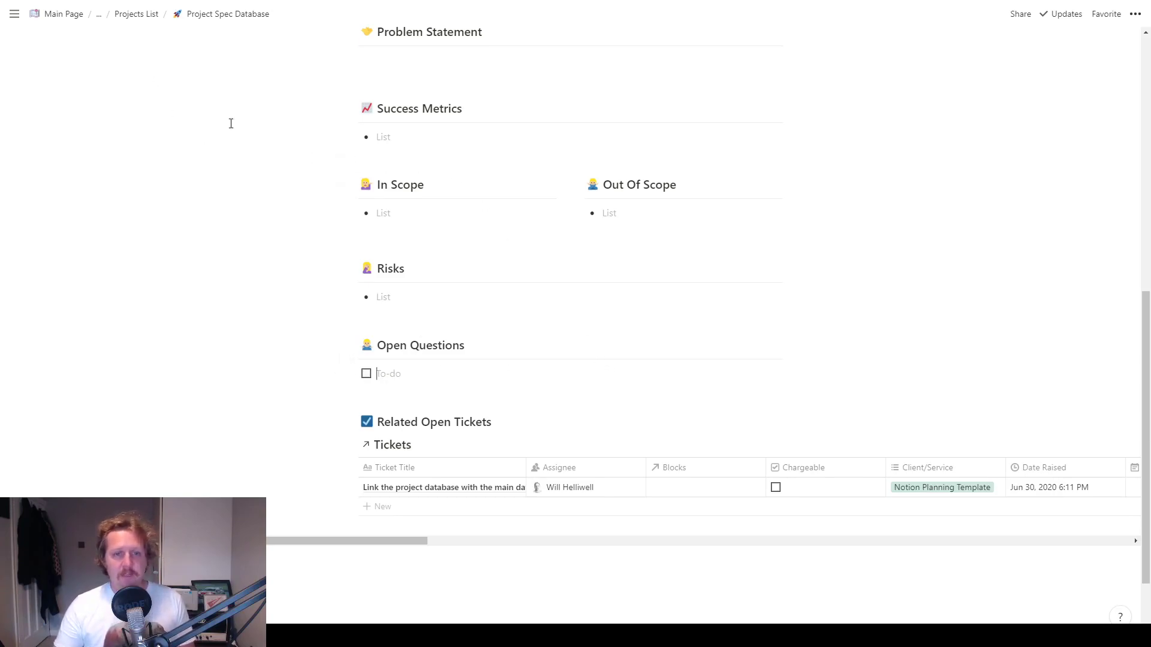
Step: Go up through Projects List and Projects to the template home page, showing Plan, Track and Go Live
click(141, 15)
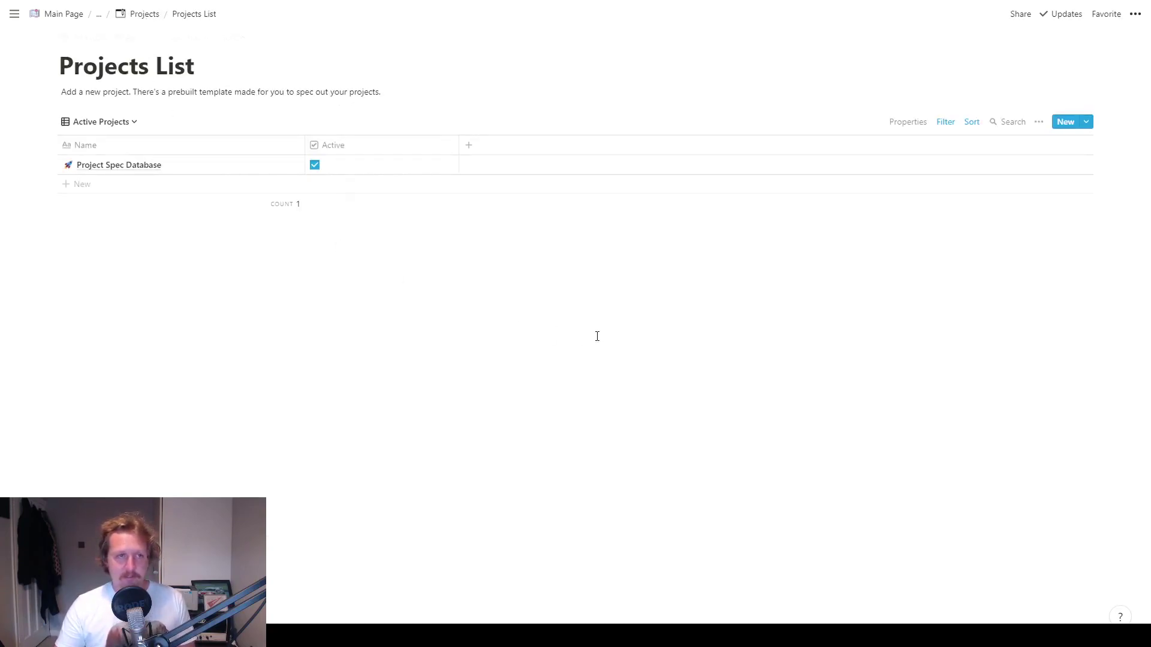
click(144, 14)
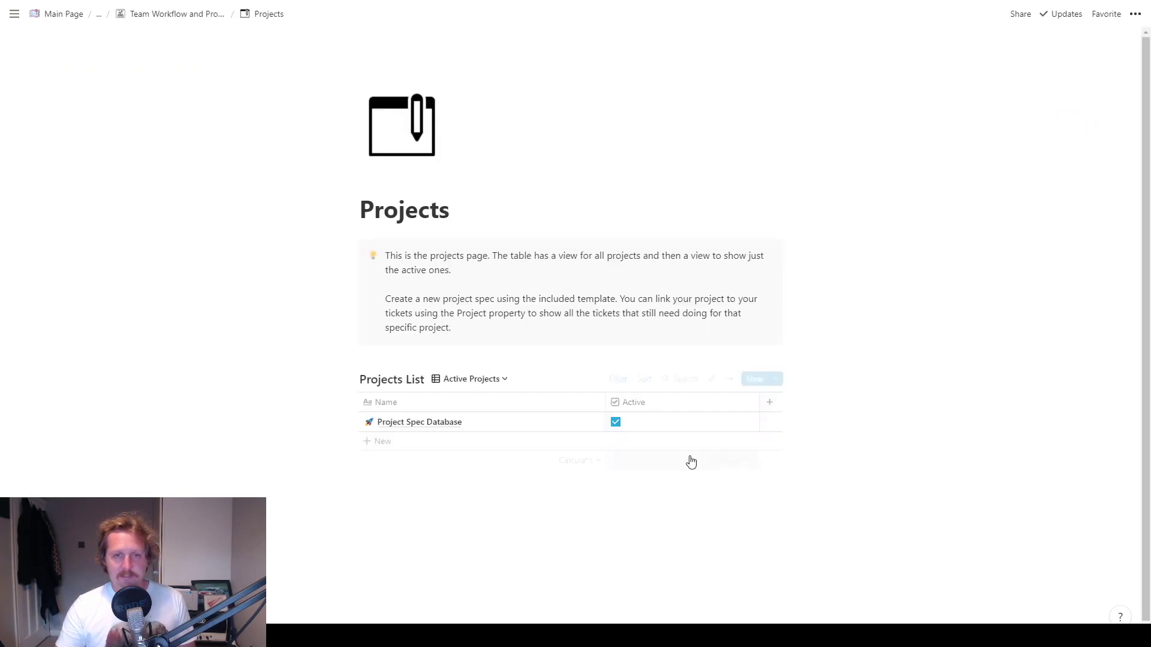
click(187, 21)
scroll(842, 356, down, 4)
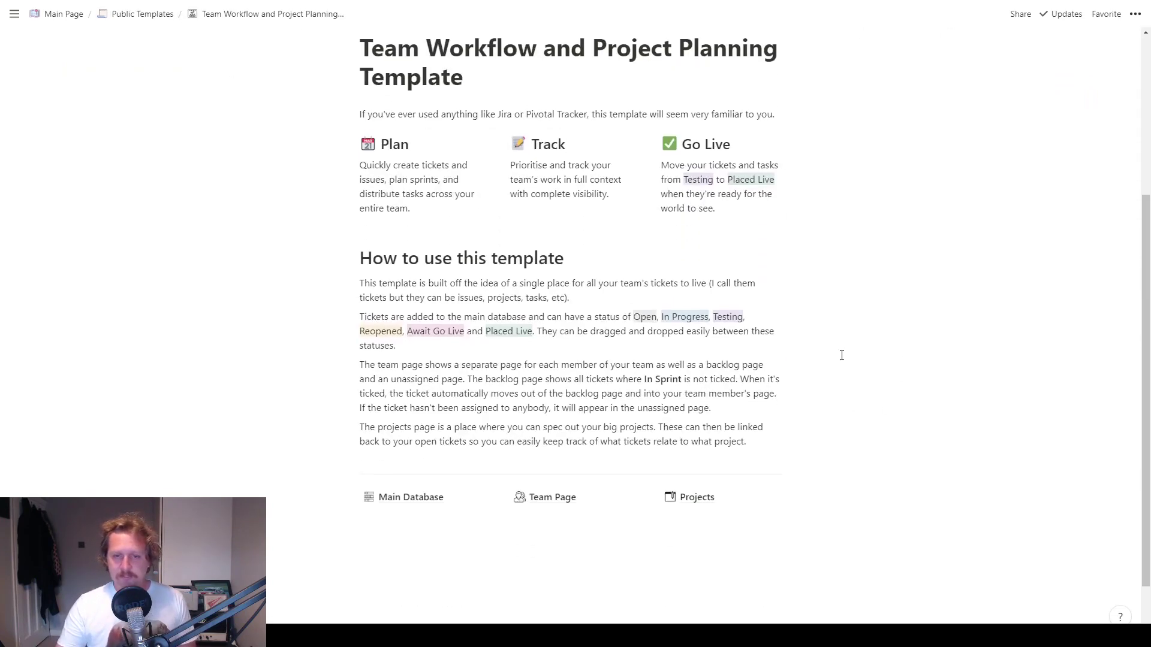
scroll(841, 355, up, 3)
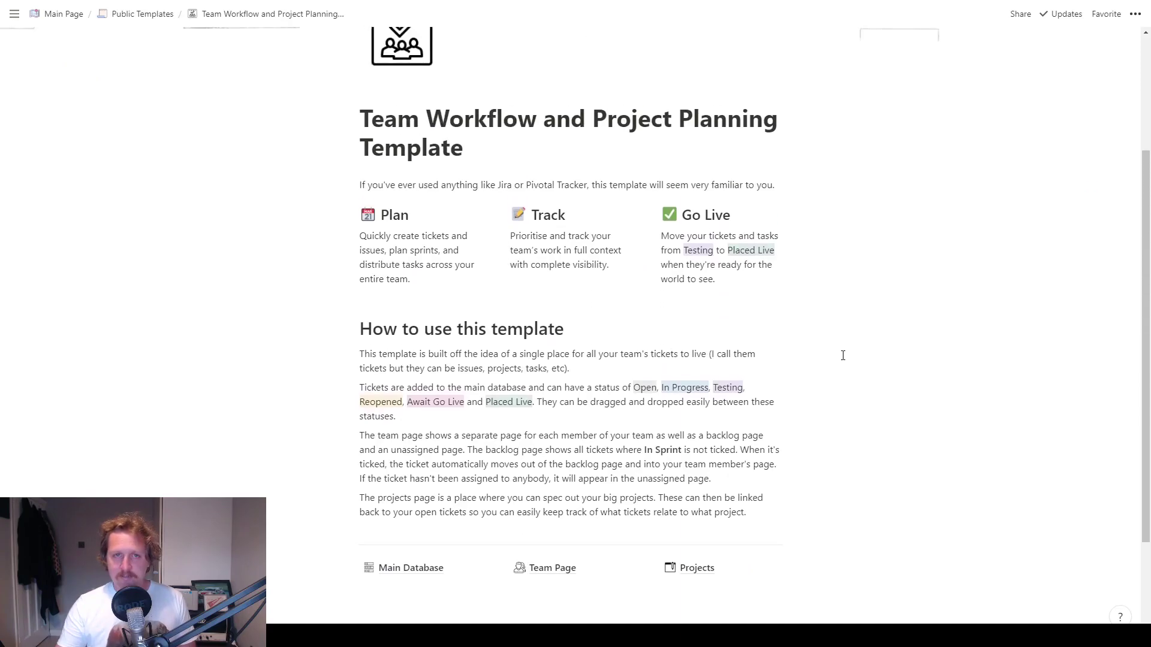
scroll(843, 356, up, 3)
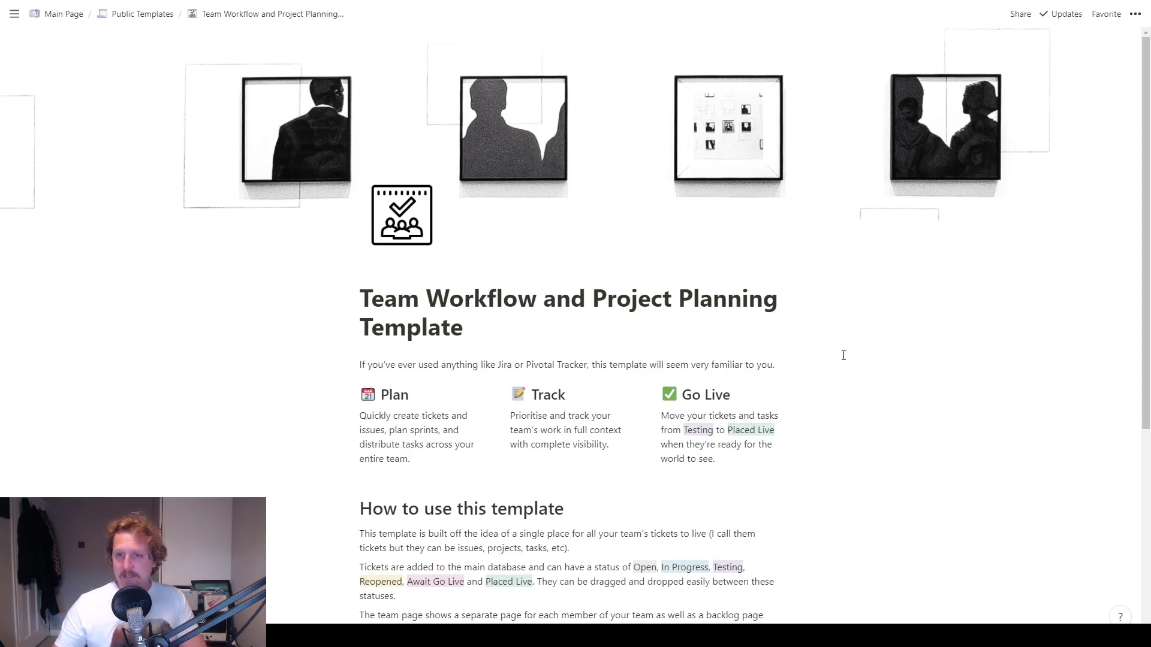
scroll(846, 382, down, 3)
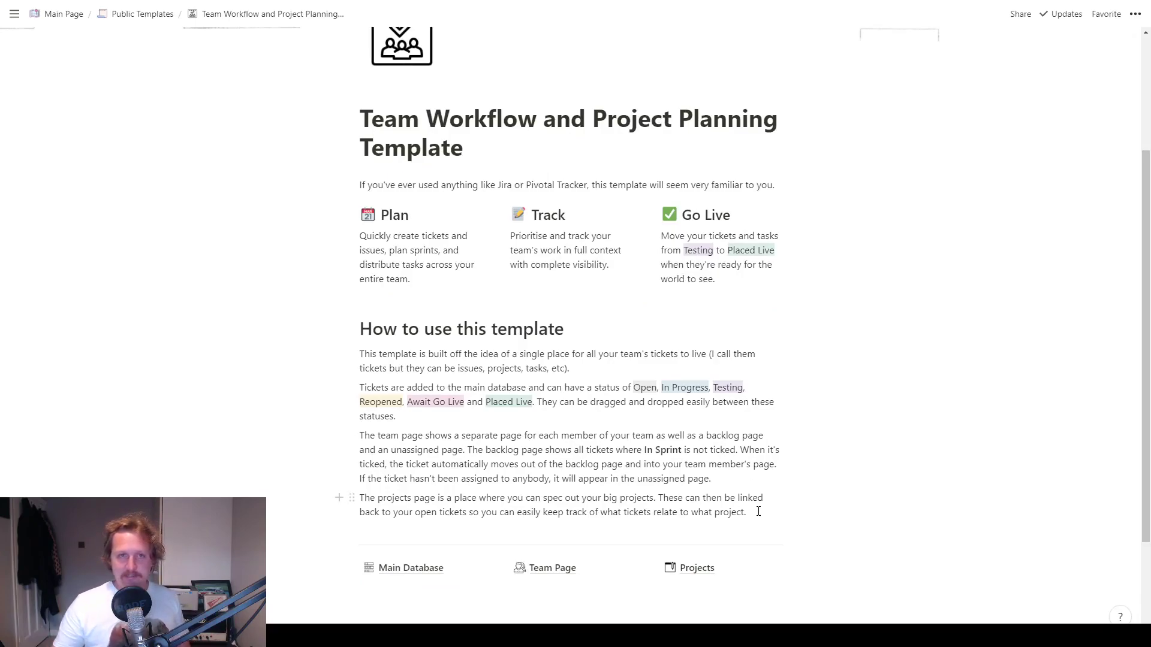
scroll(758, 507, up, 3)
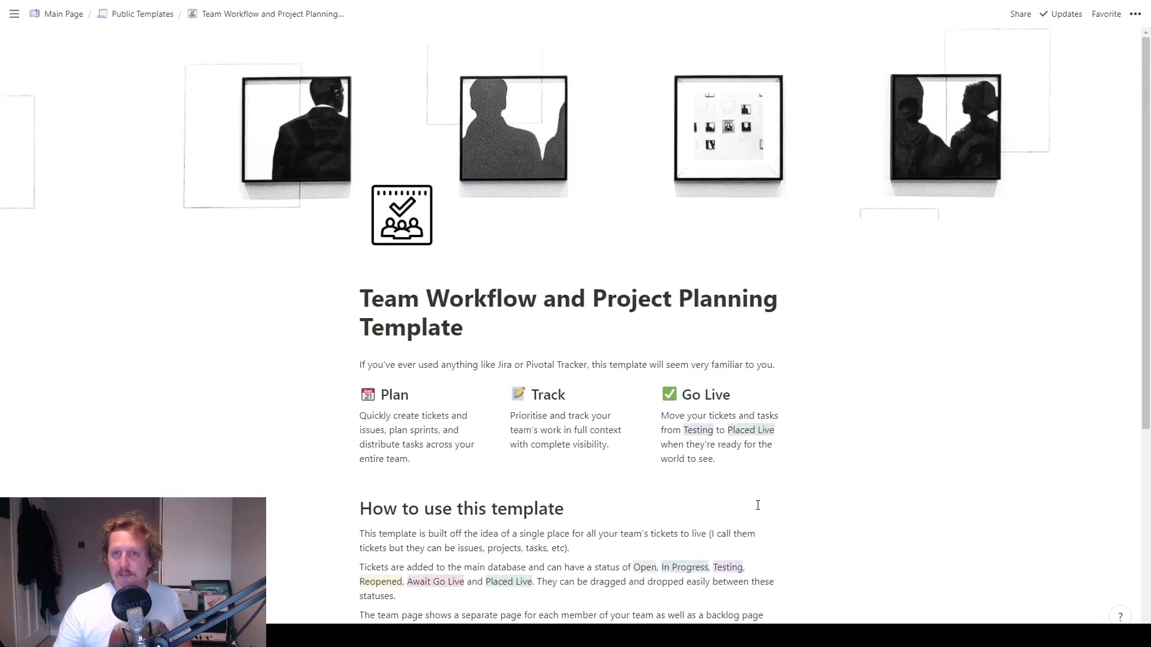